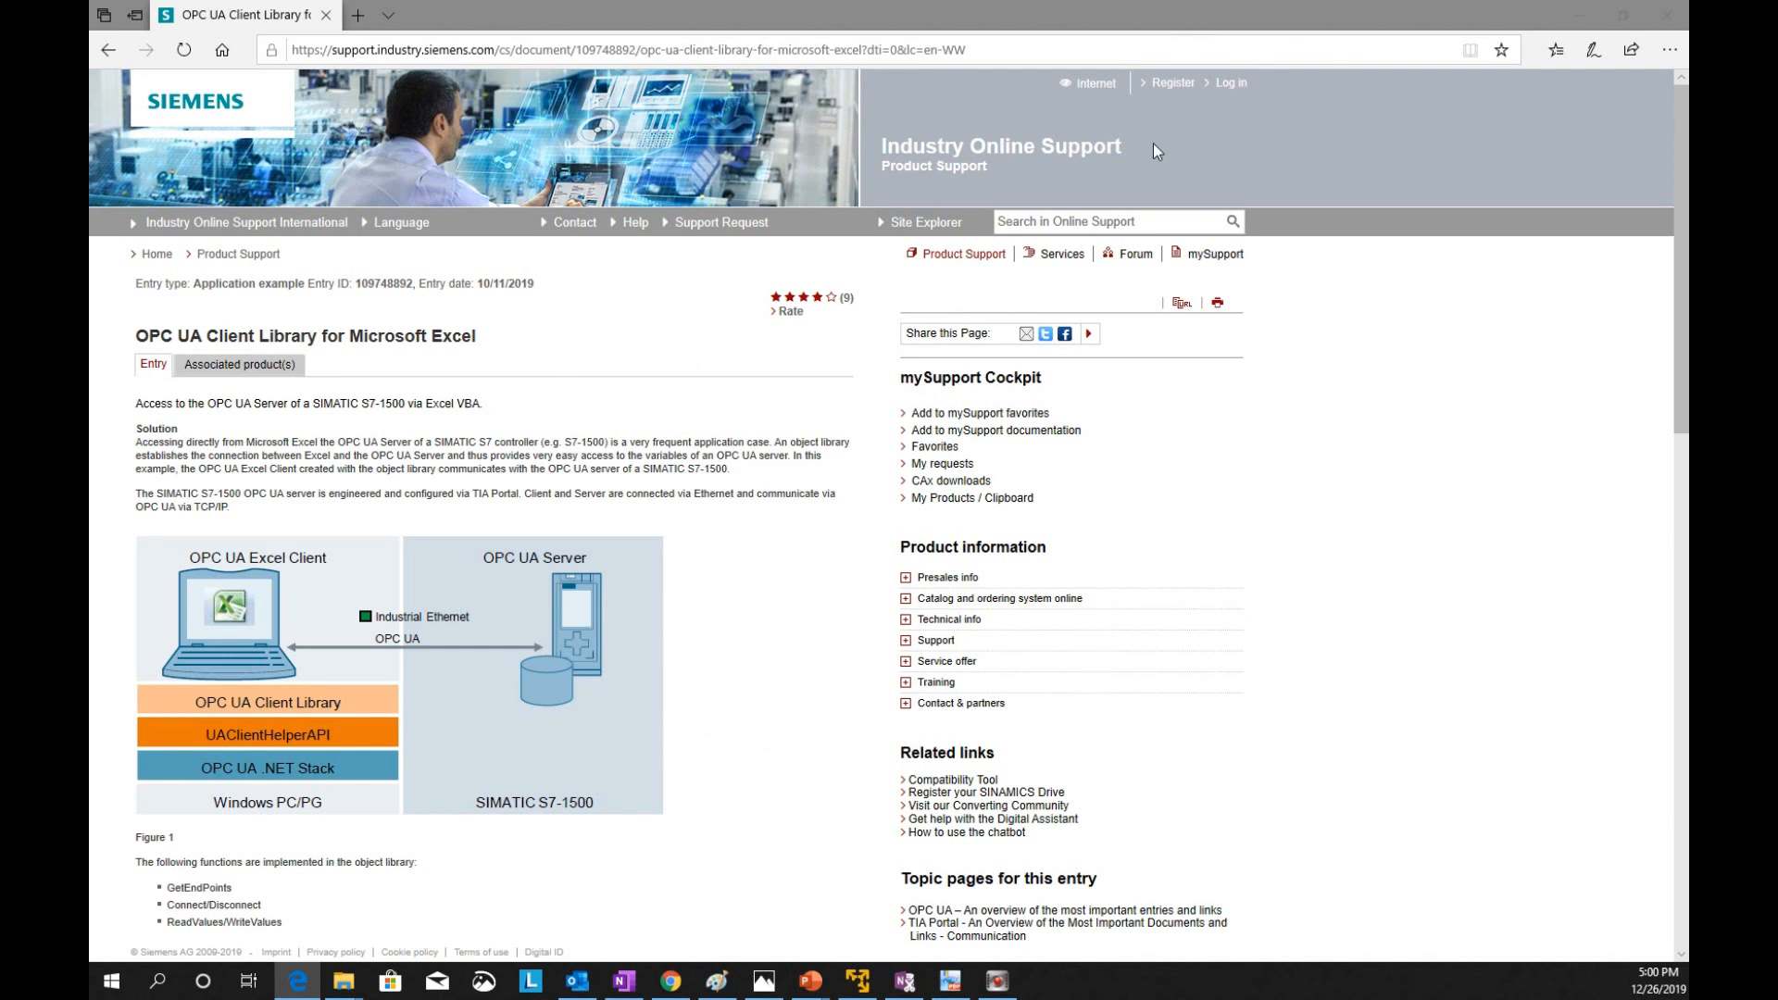
Review the OPC UA Client Library for Microsoft Excel support page, including its functions and documentation and example project downloads
drag(355, 284, 414, 287)
click(477, 338)
scroll(740, 536, down, 2)
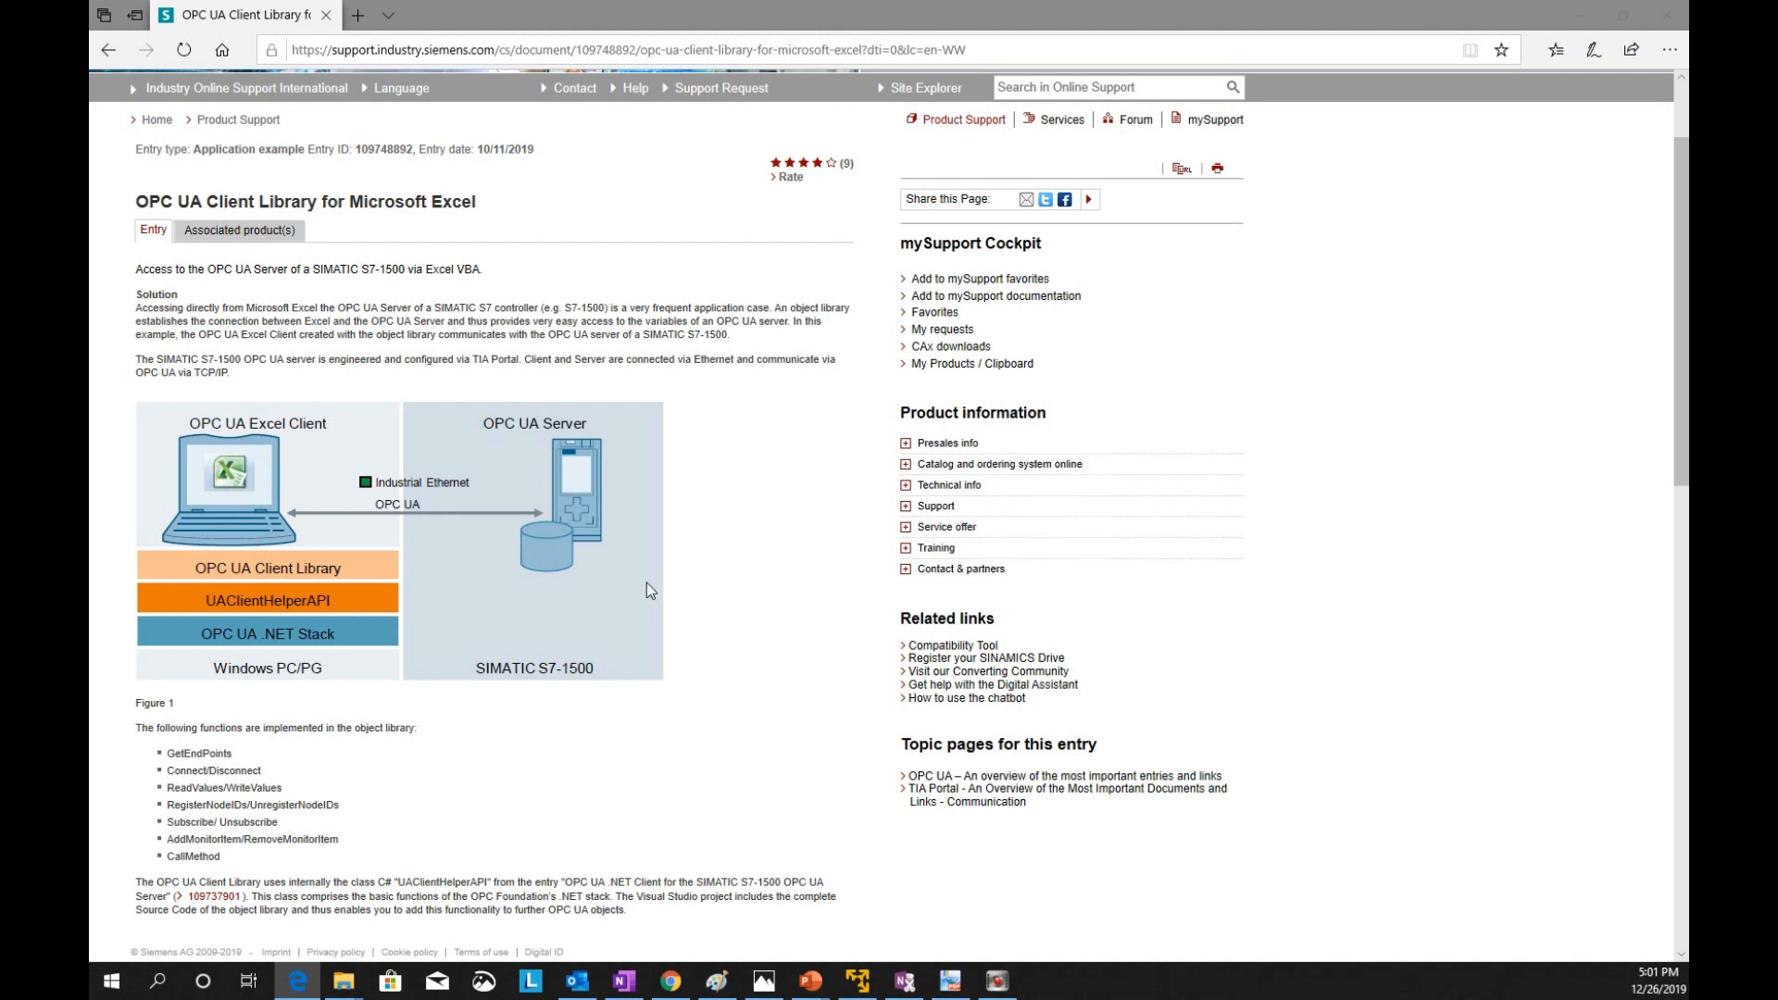
scroll(402, 422, down, 4)
scroll(402, 422, up, 2)
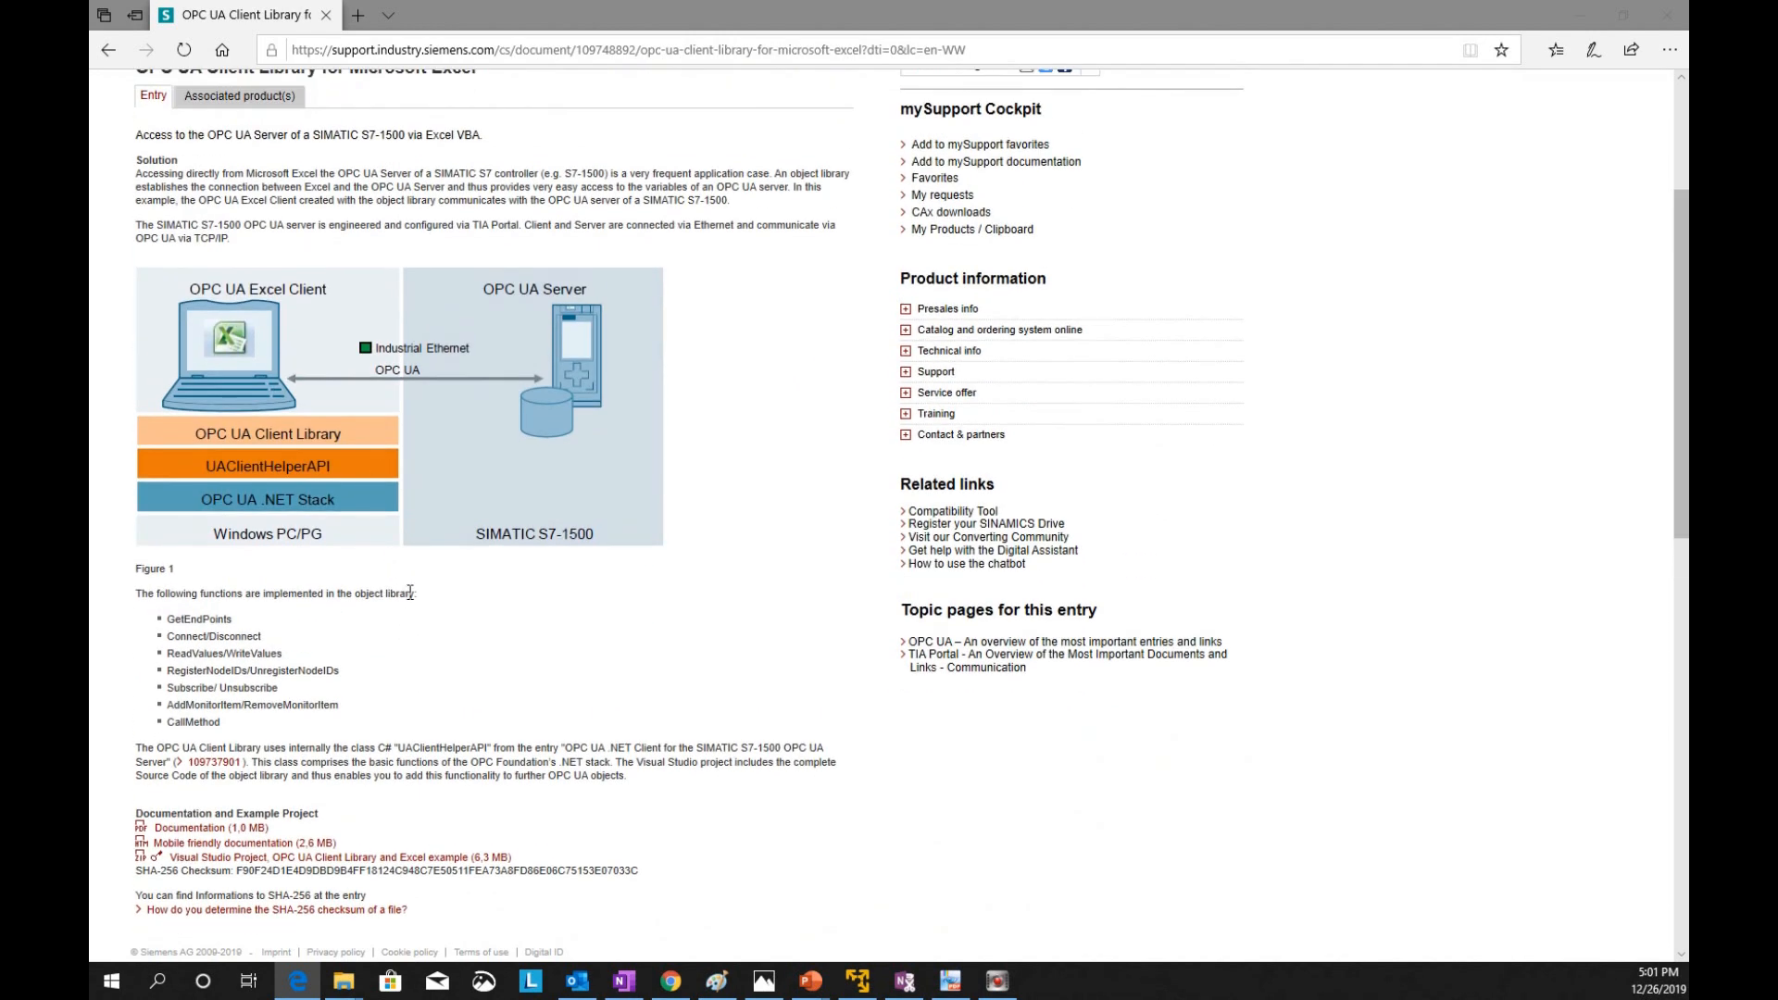
scroll(413, 608, down, 2)
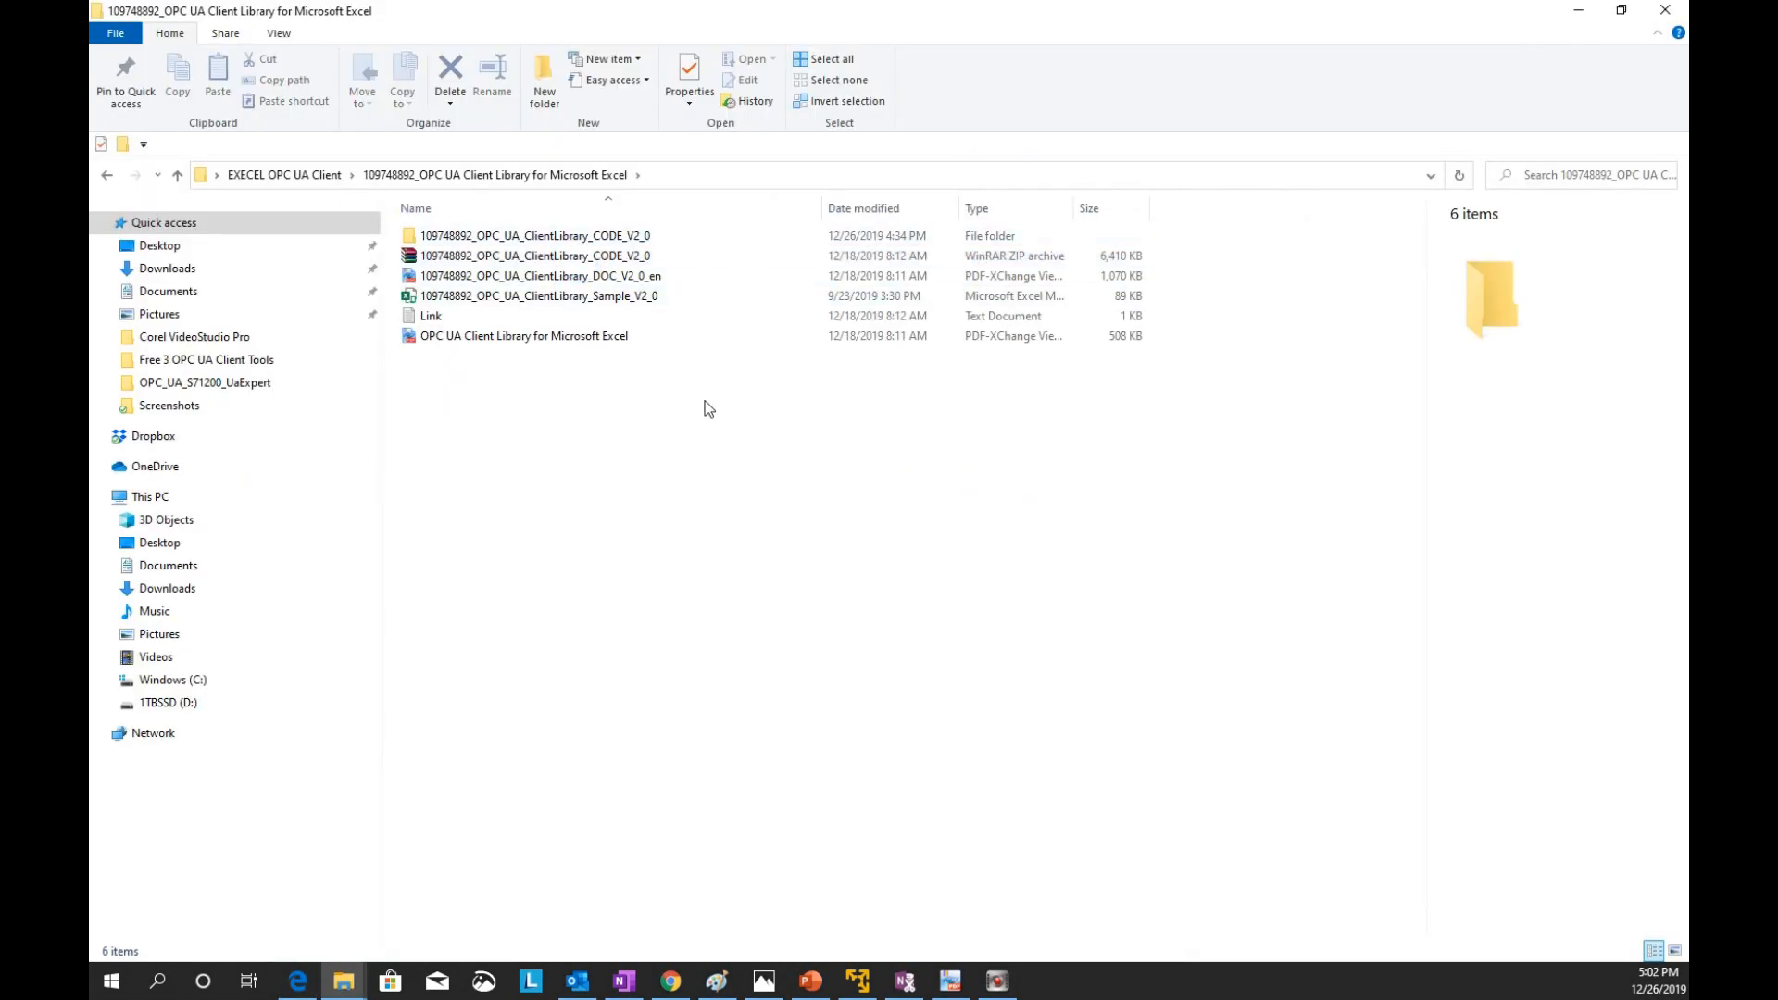
Inspect the 109748892_OPC_UA_ClientLibrary_CODE_V2_0 archive and the Excel sample in its extracted folder, returning to the parent folder
click(577, 266)
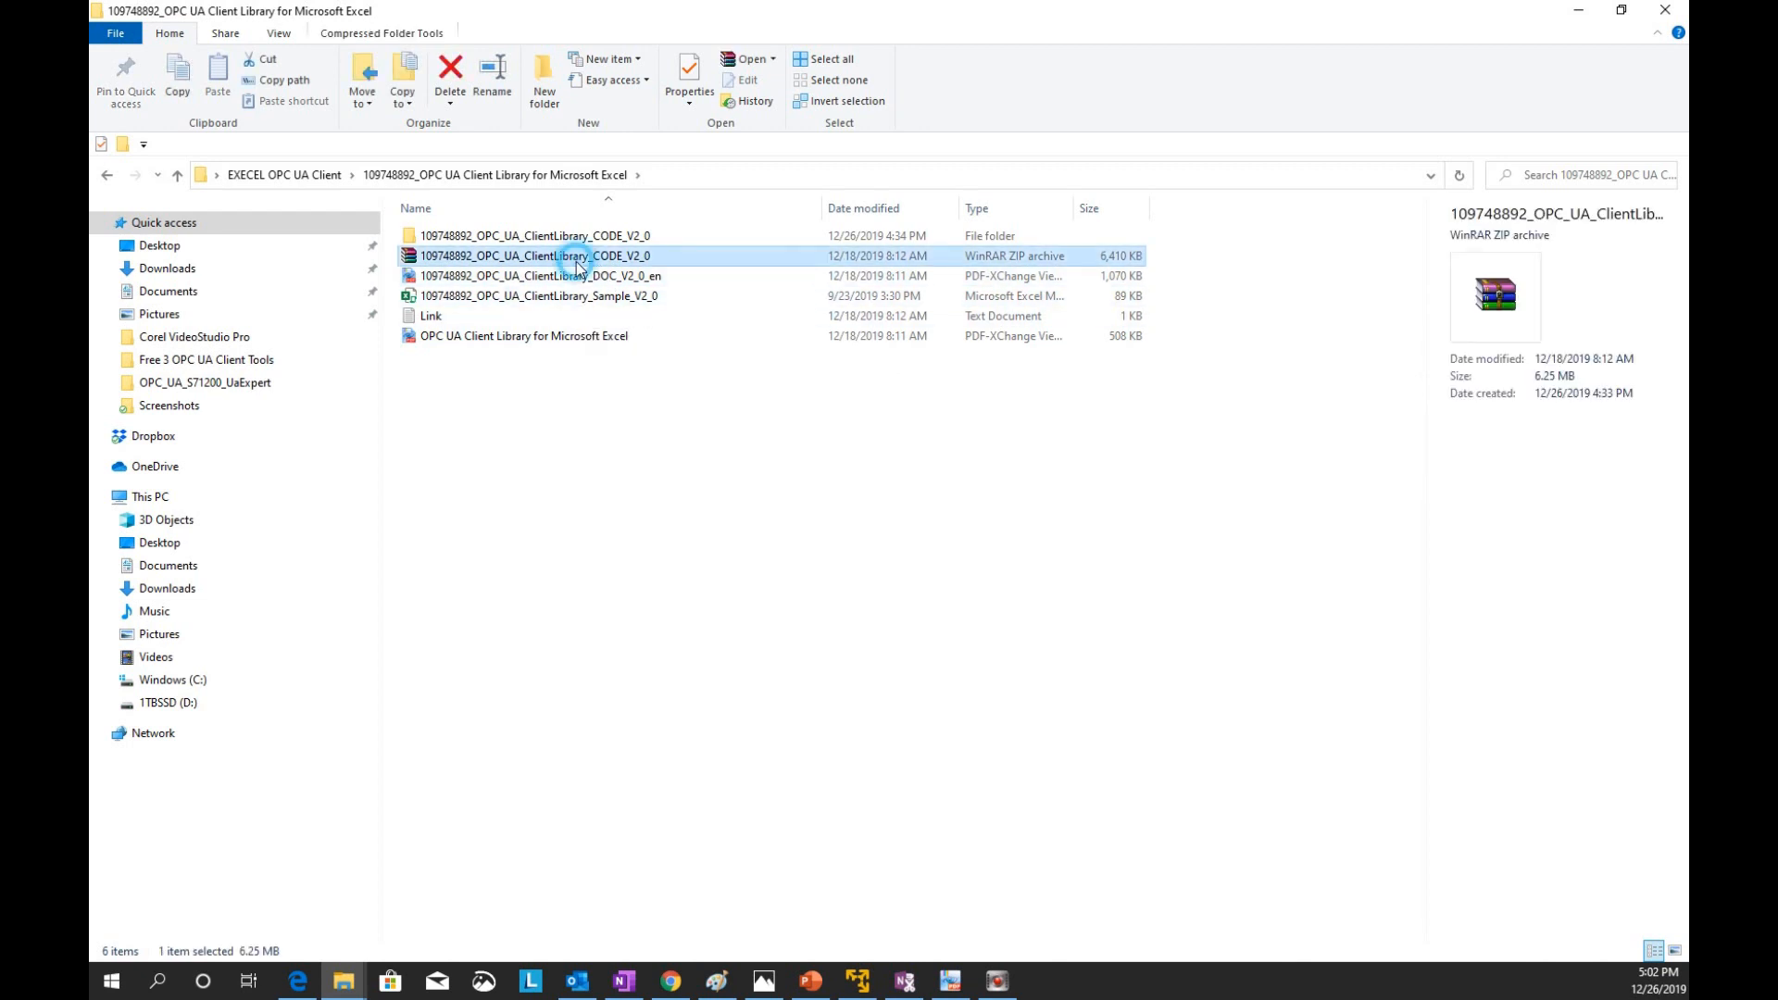
right_click(577, 264)
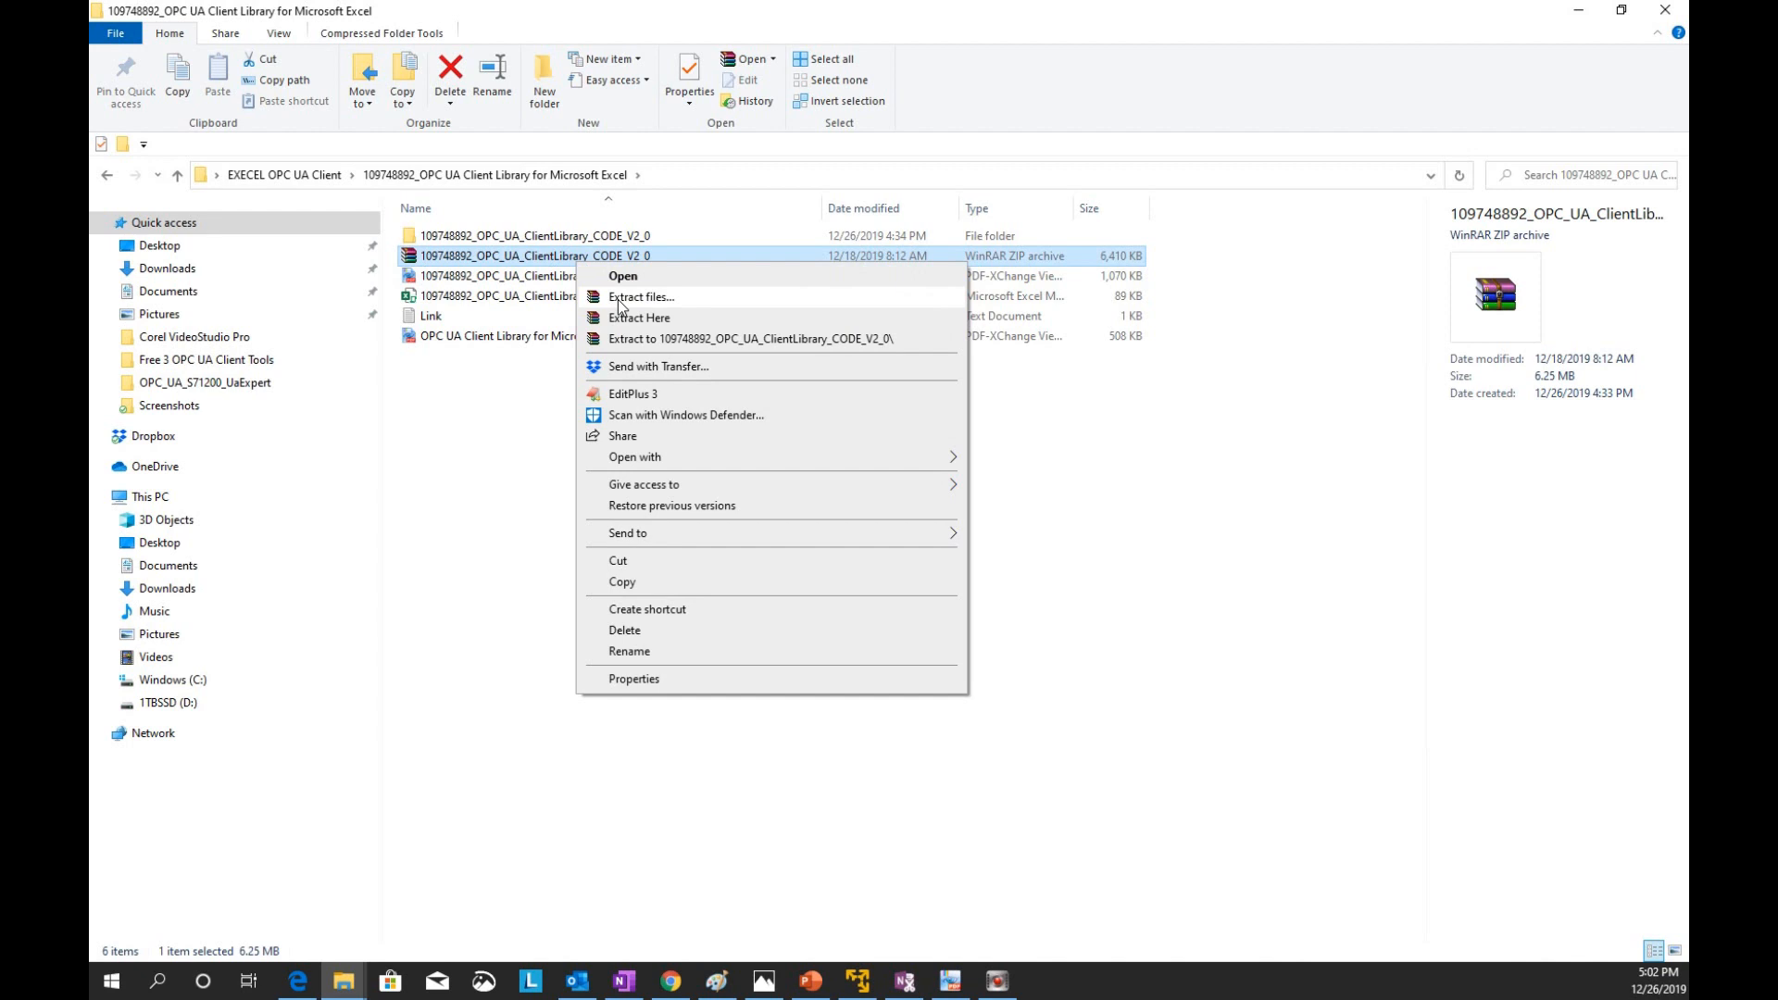
click(579, 237)
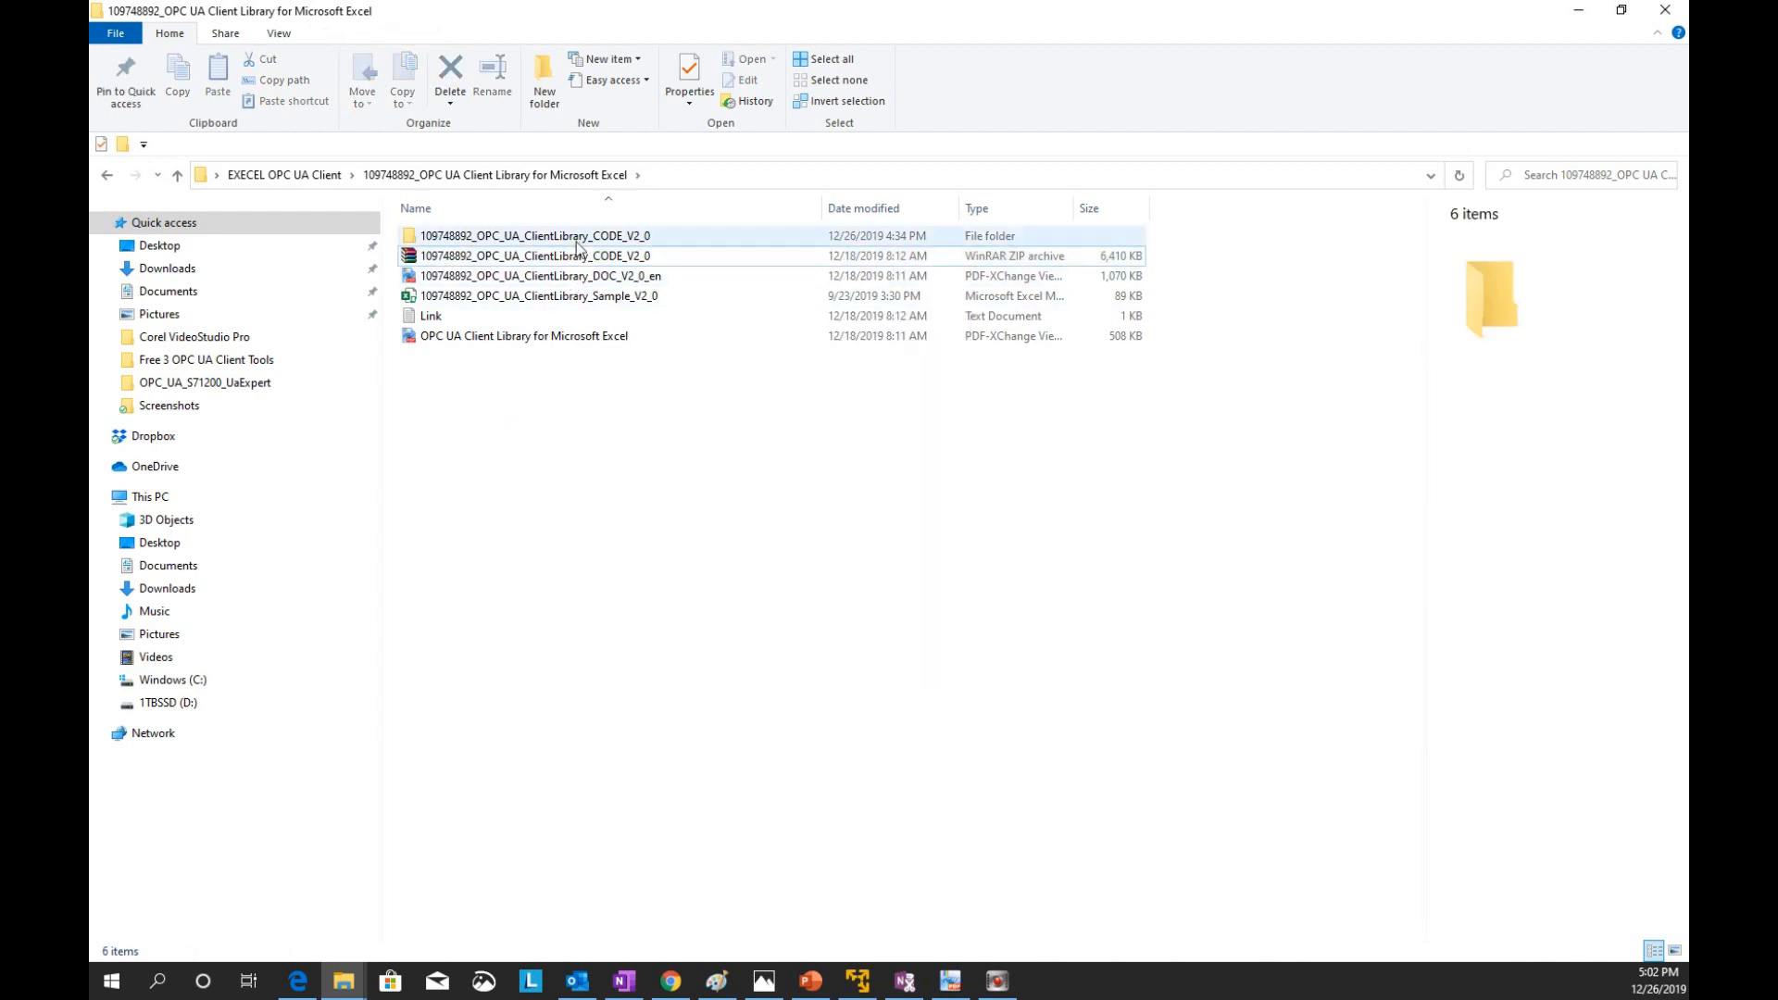
double_click(579, 237)
click(546, 257)
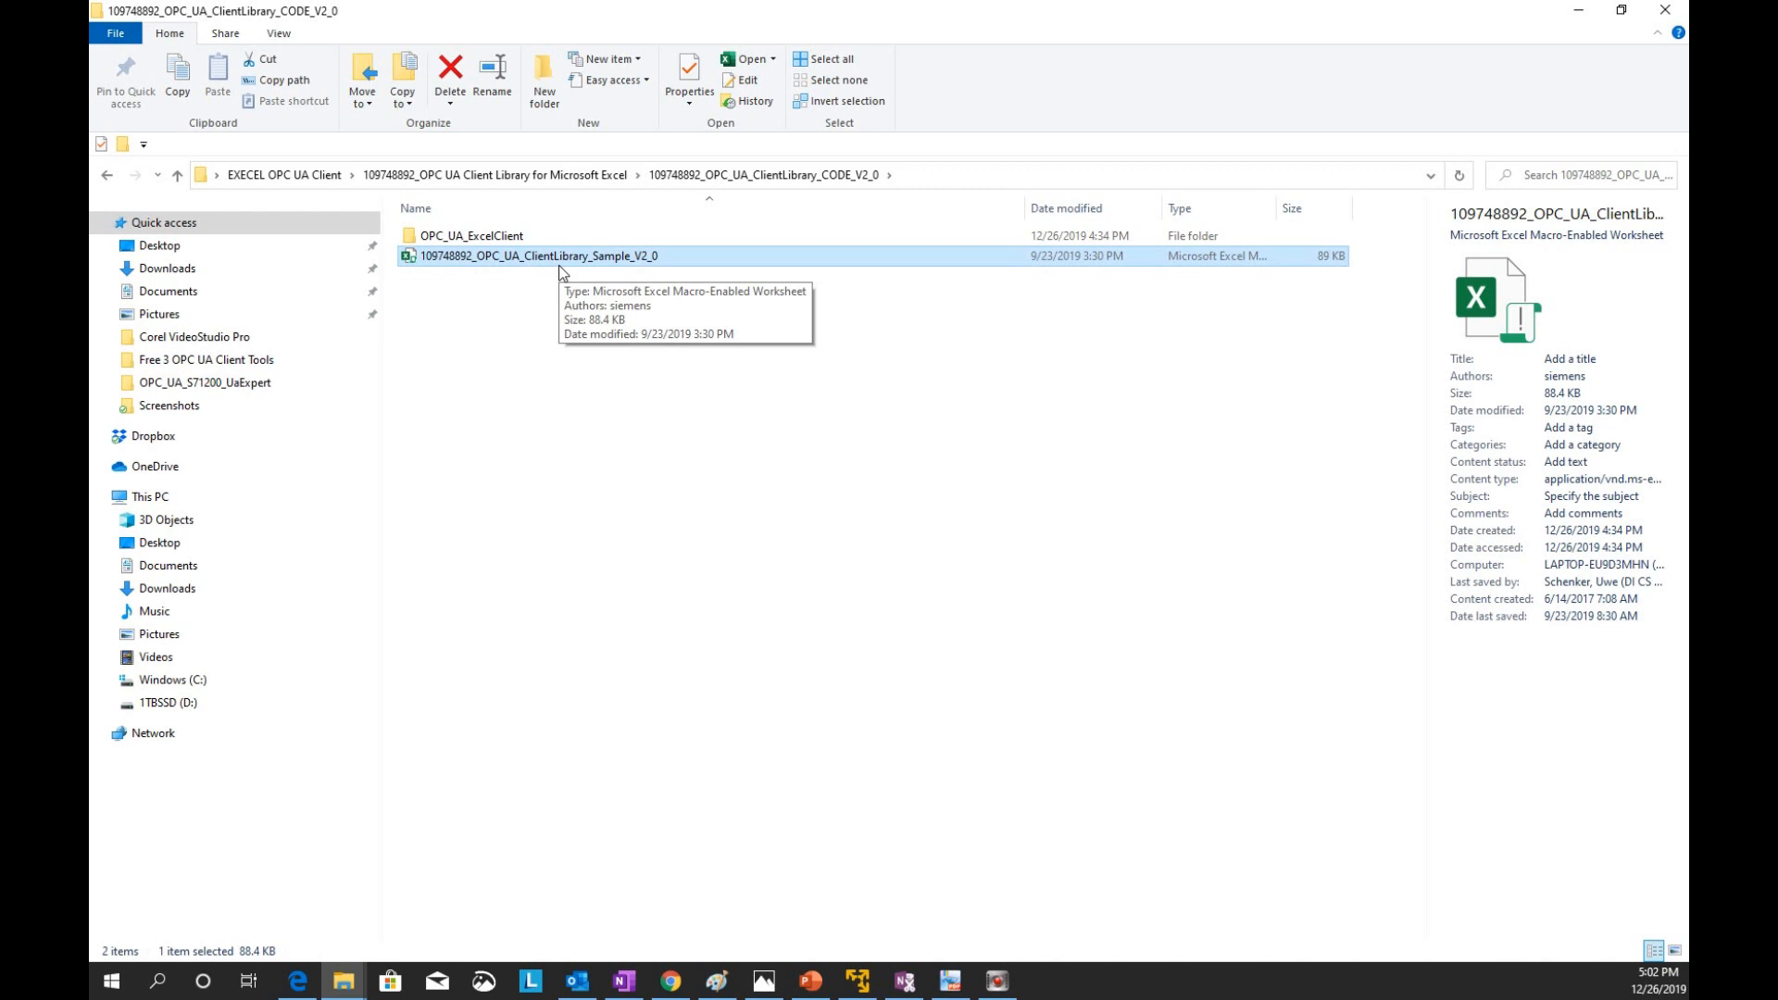
click(596, 175)
Switch to the DOC_V2_0_en manual in PDF-XChange Viewer and read from the mode of operation to the client library installation section
click(669, 277)
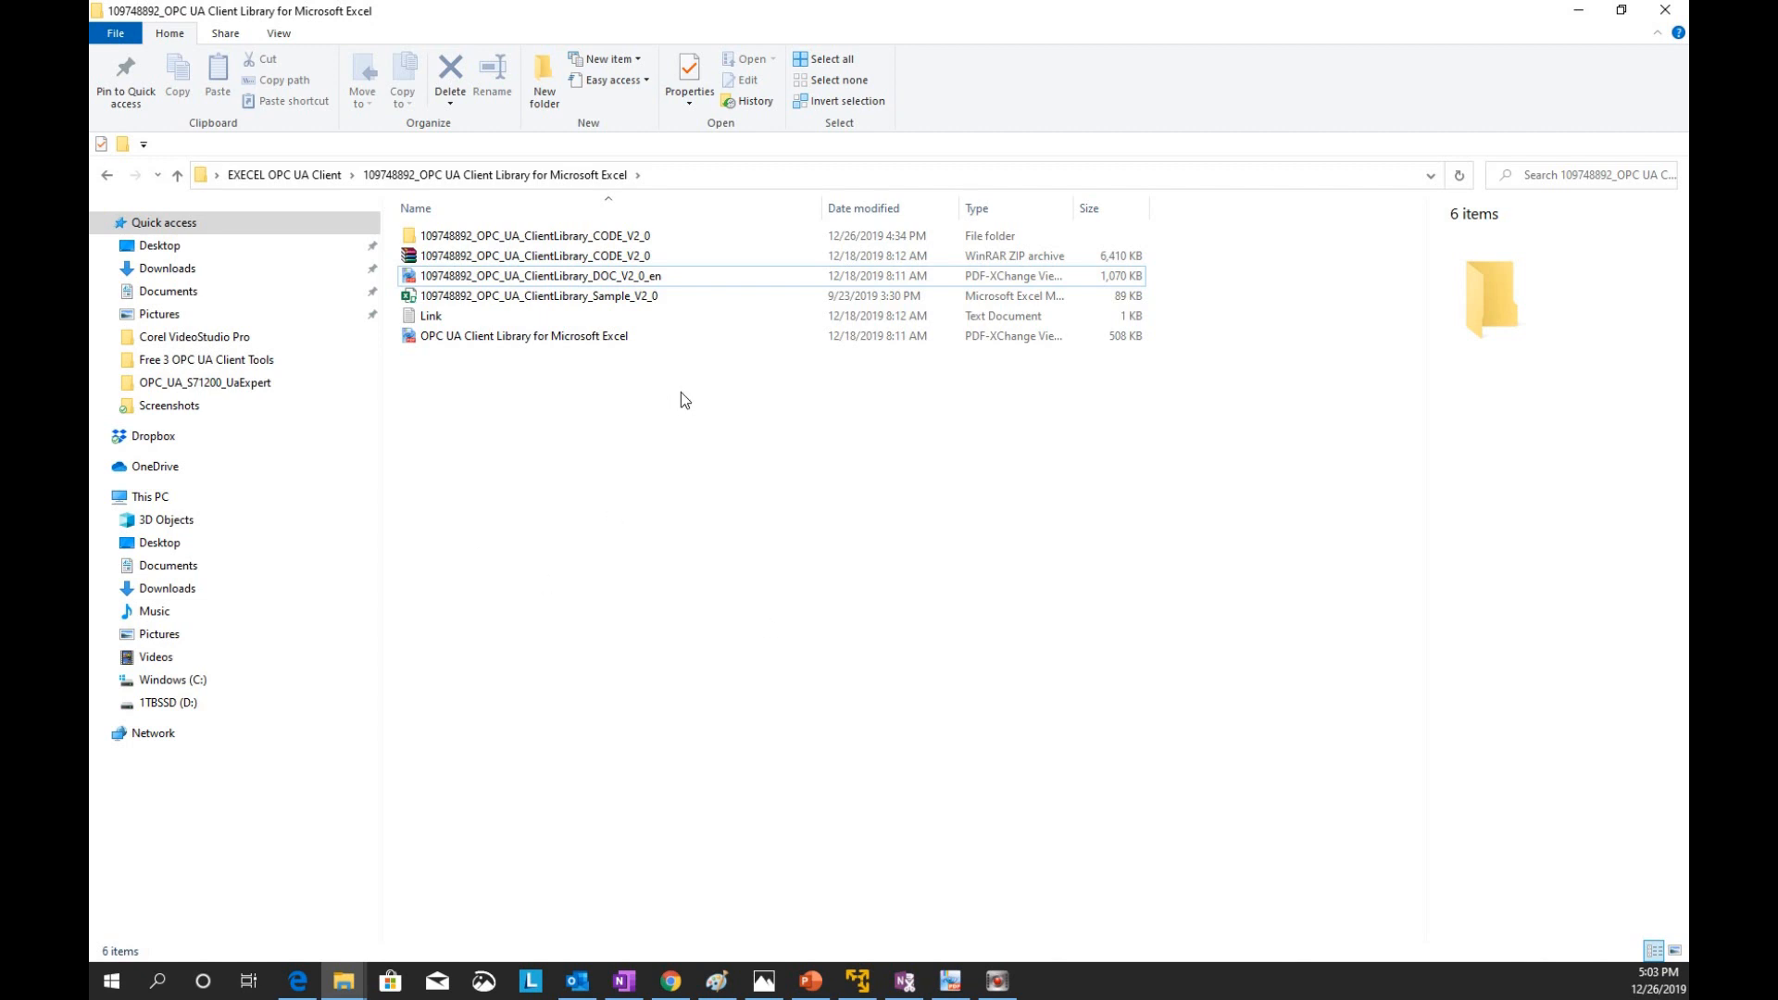
key(alt+Tab)
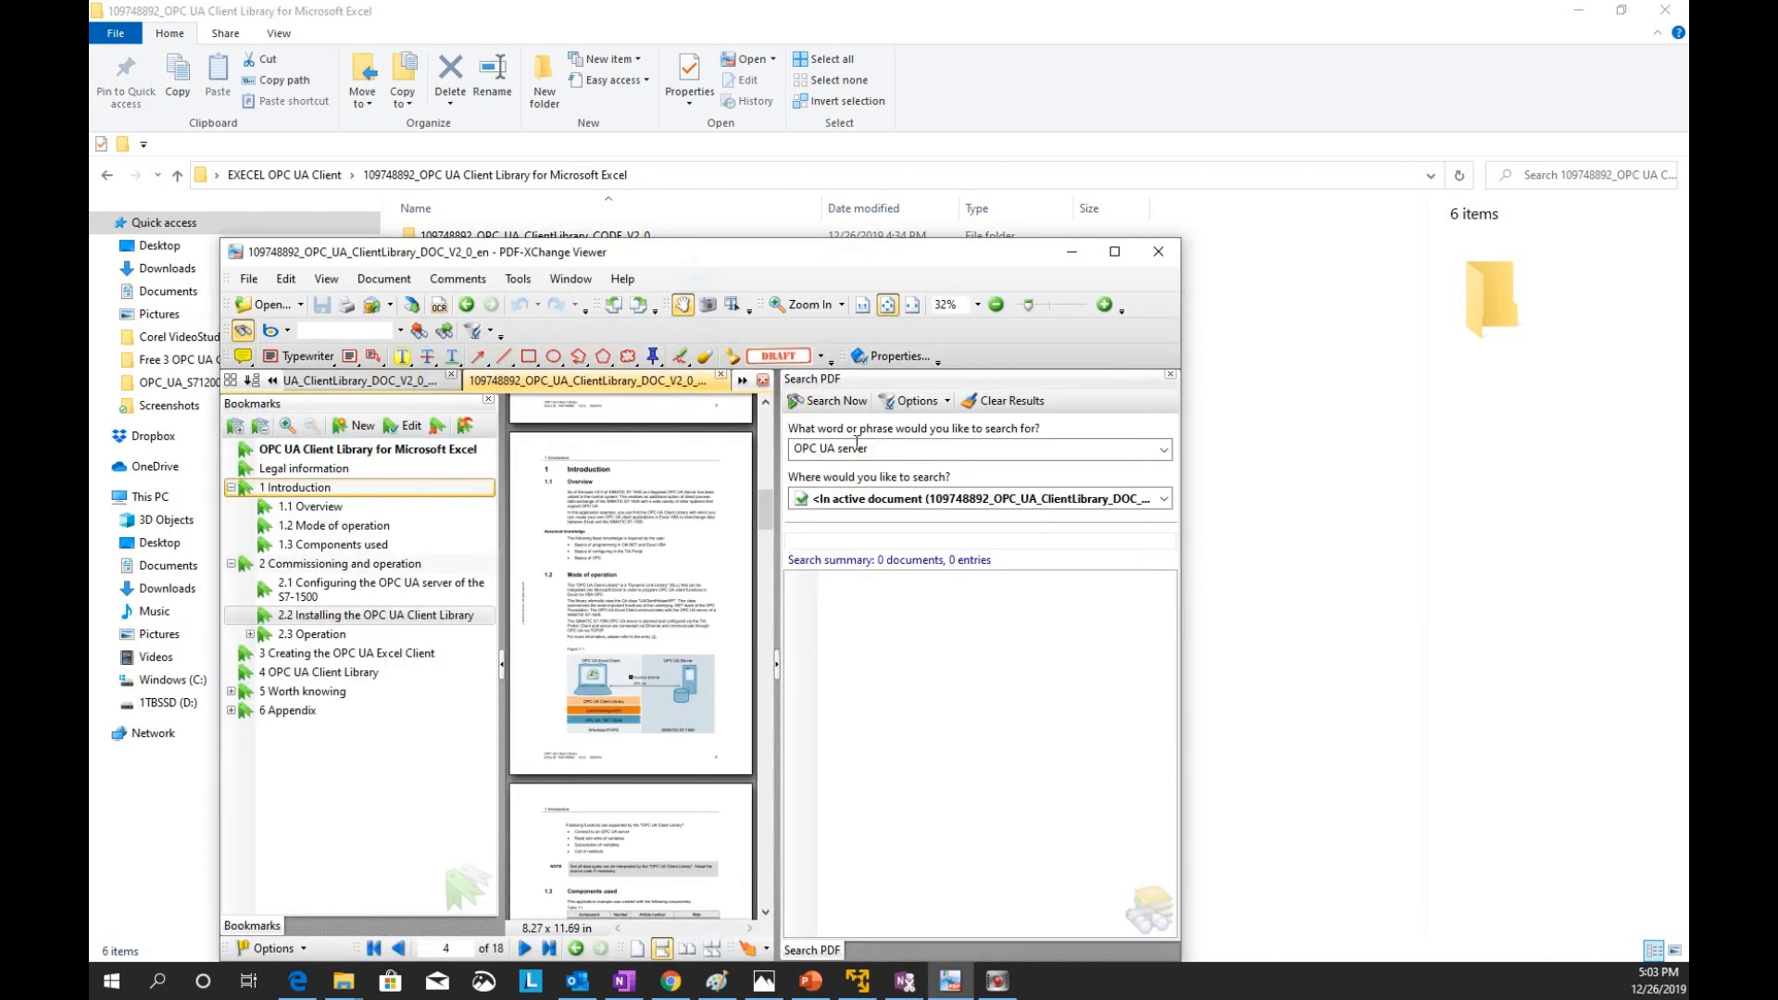
double_click(884, 258)
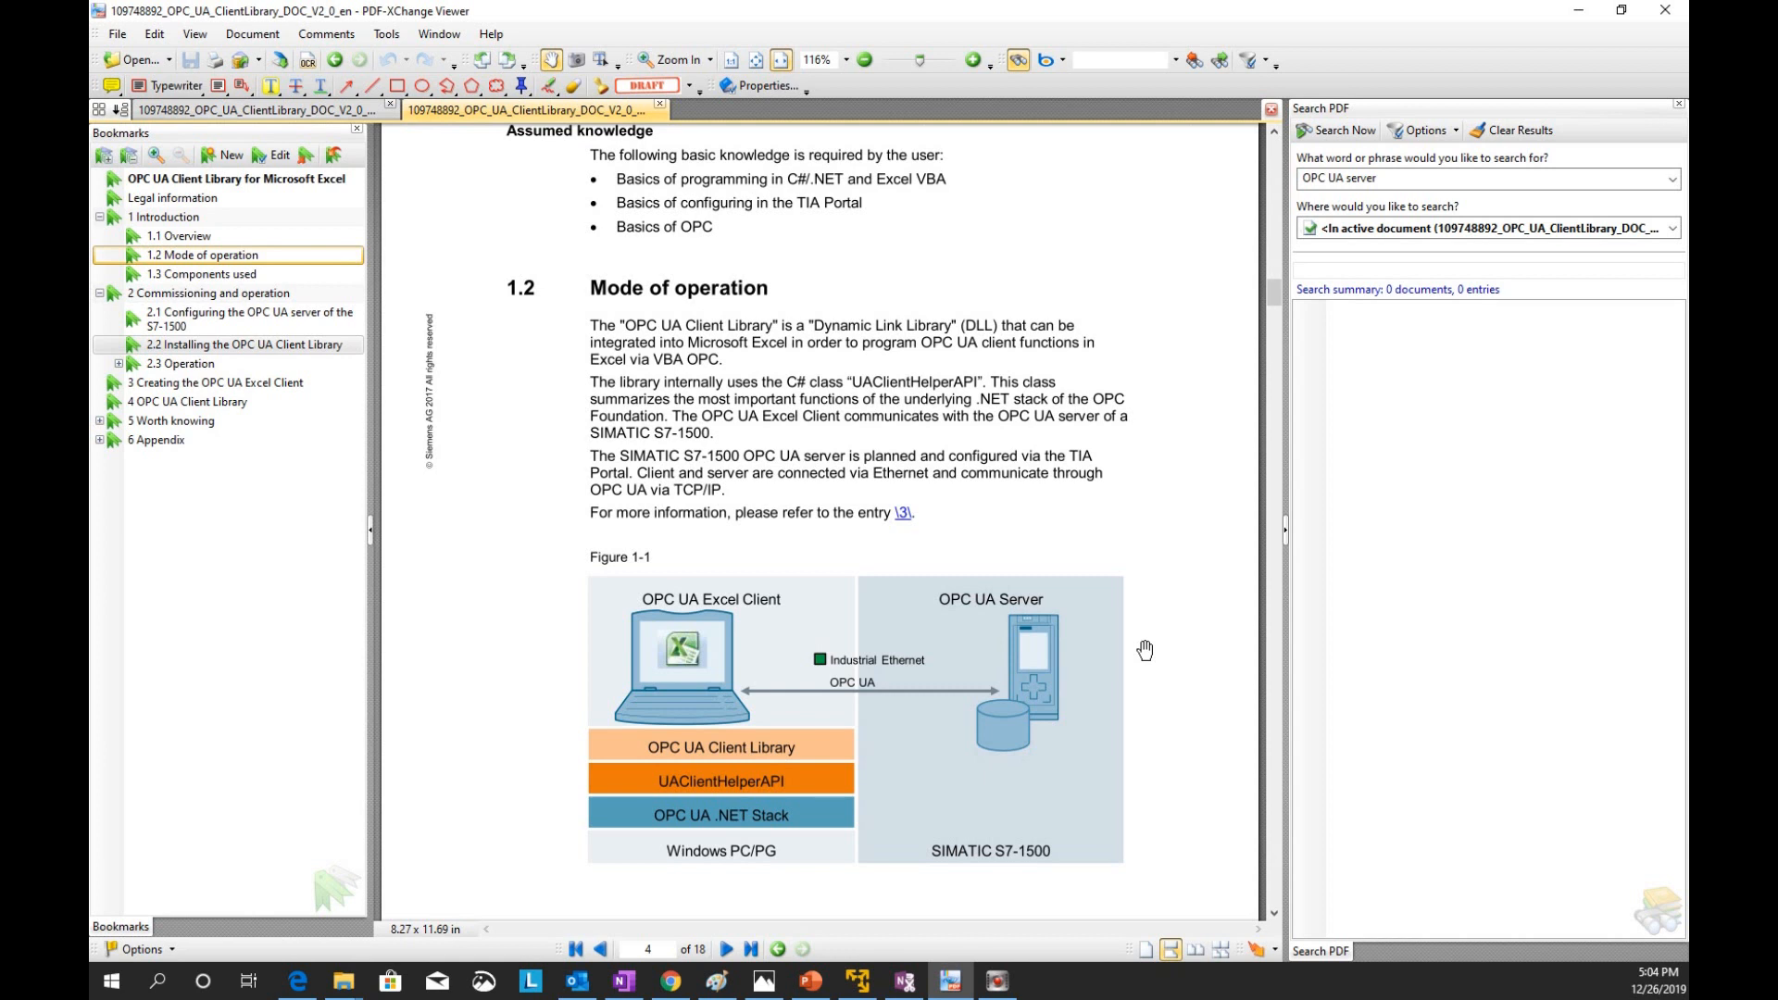
scroll(1146, 651, down, 5)
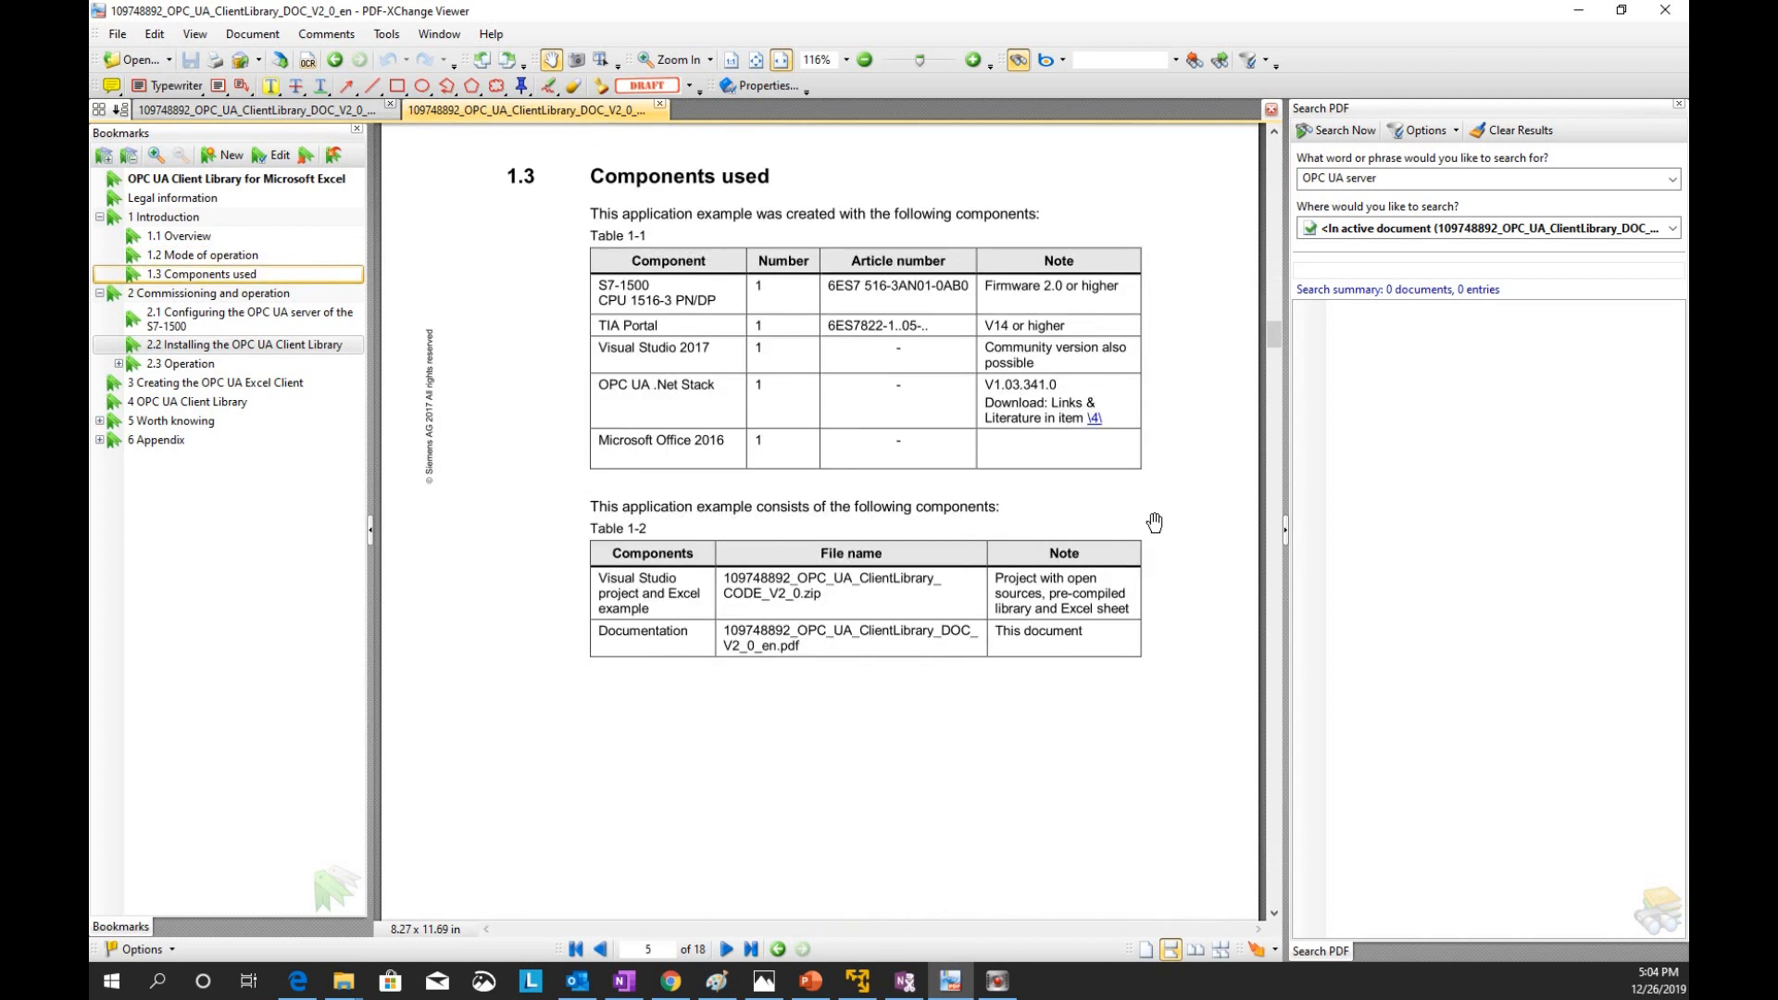
scroll(1023, 681, down, 5)
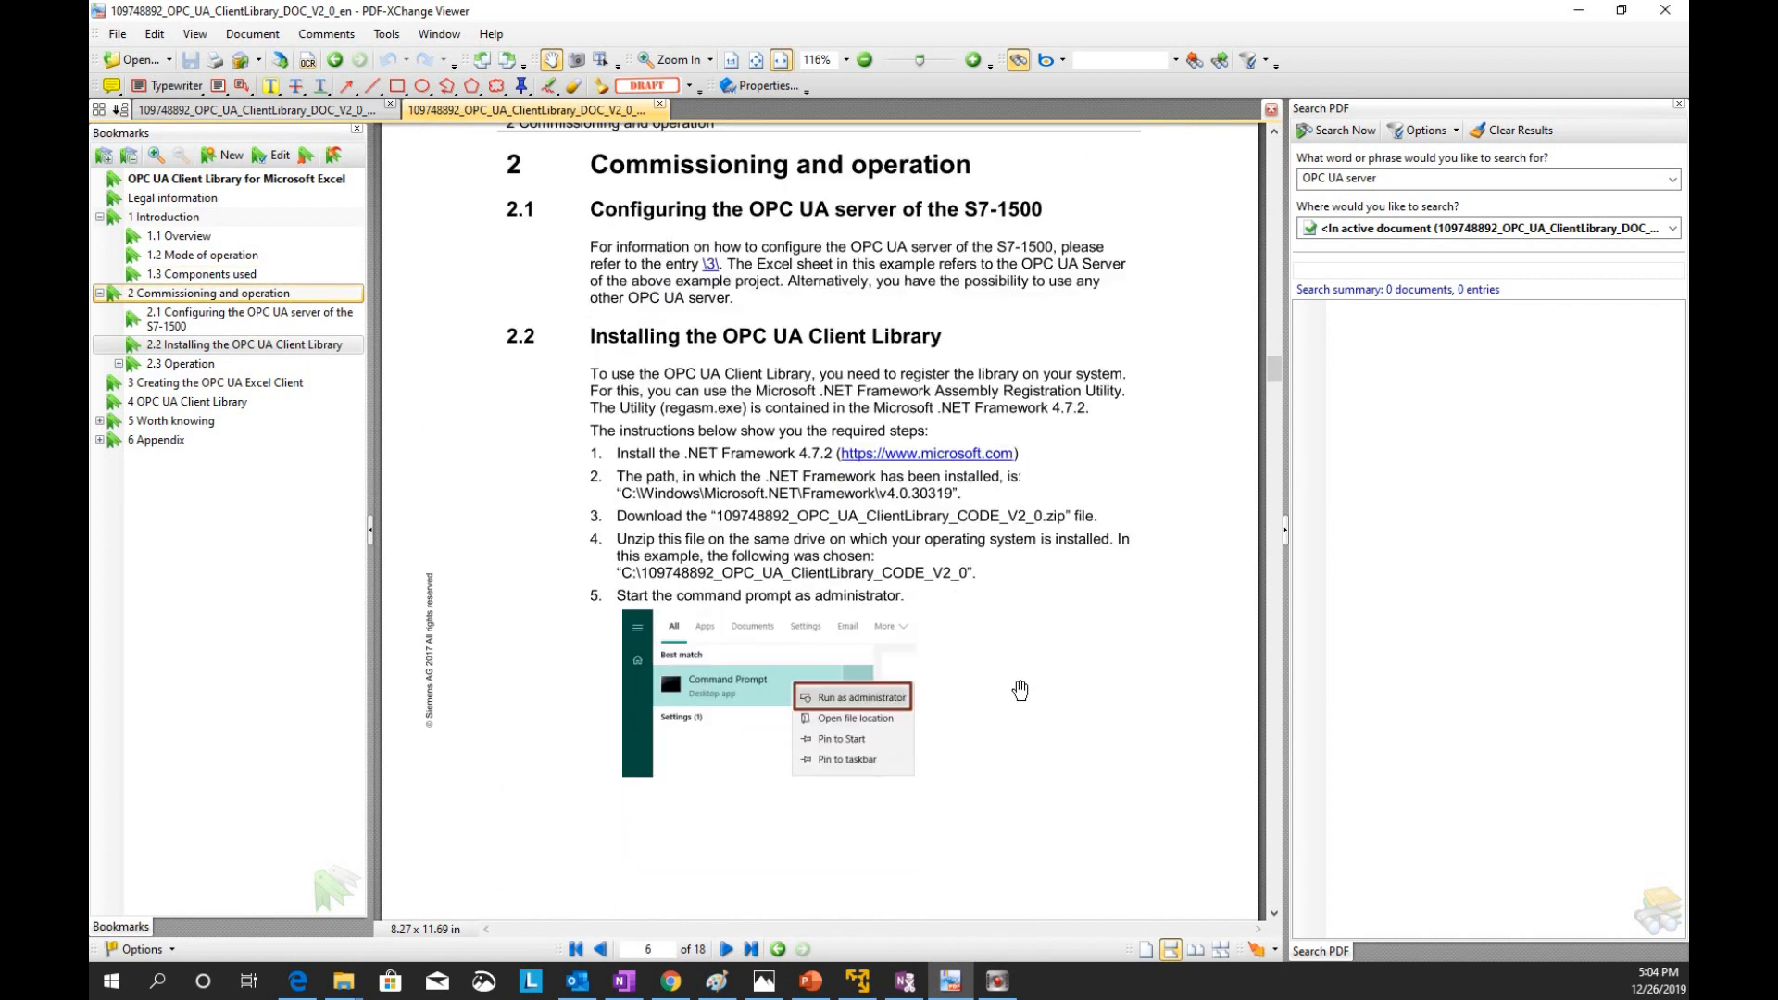
drag(1135, 659, 1135, 665)
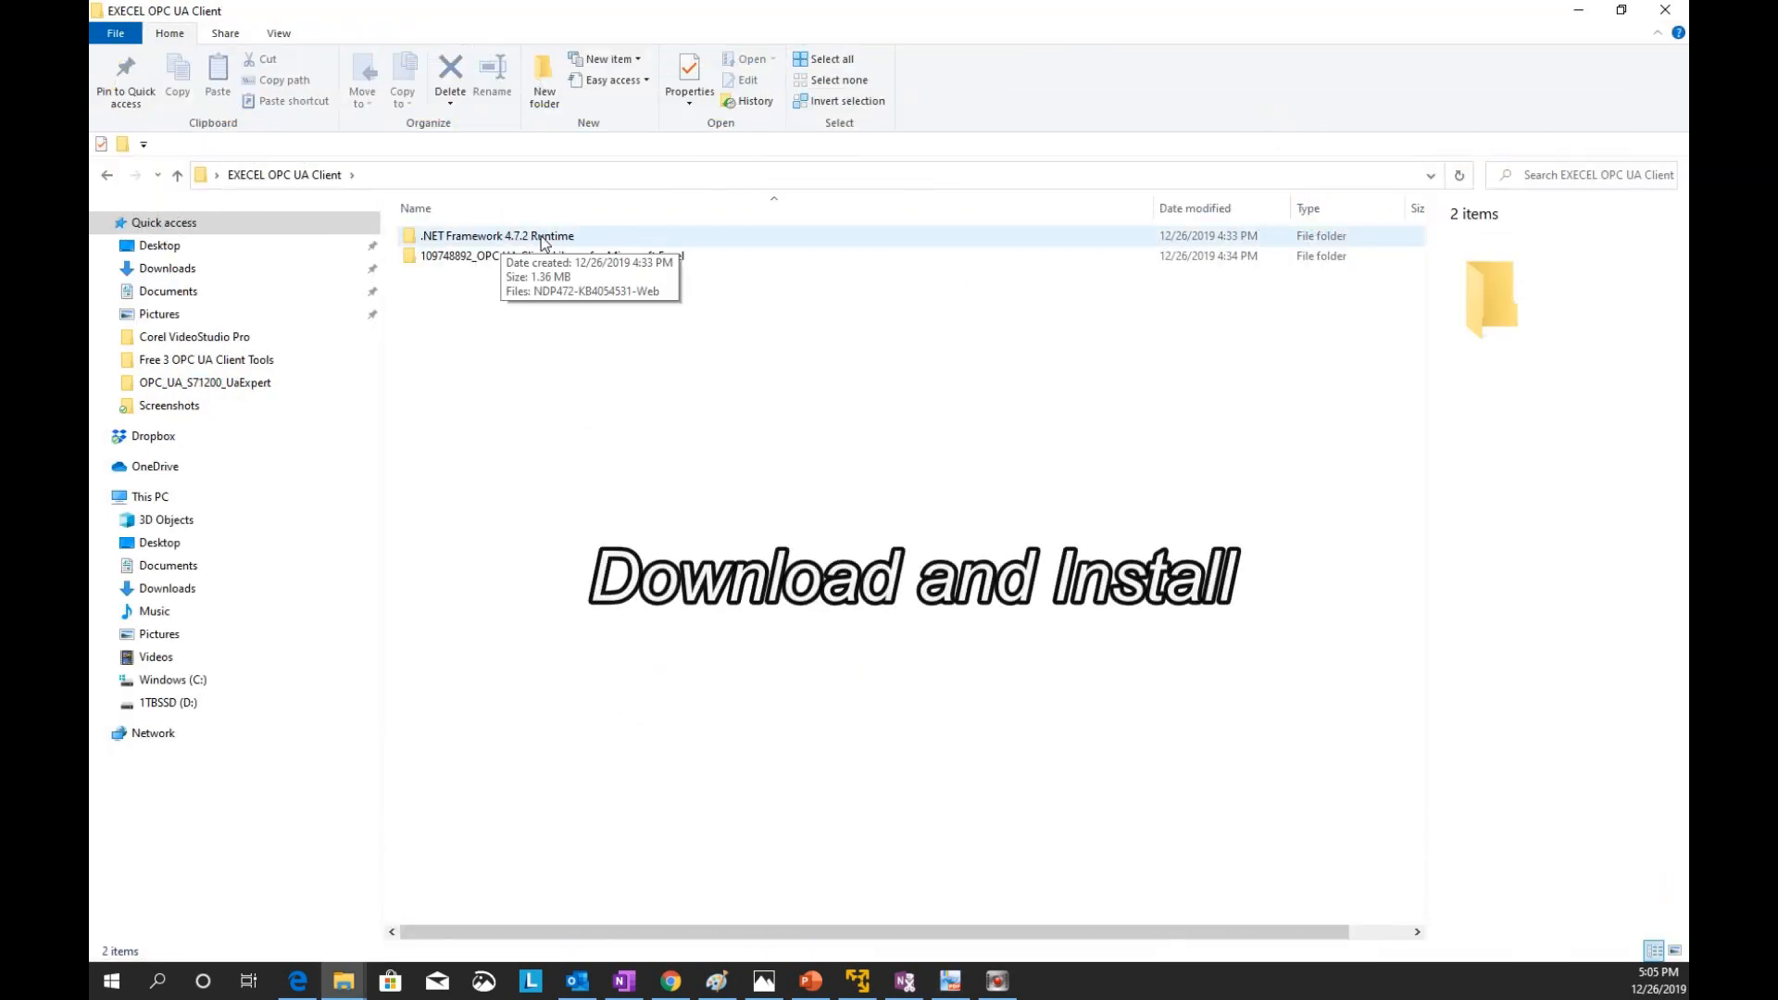
Check the .NET Framework 4.7.2 Runtime folder in File Explorer and read the manual's installation steps through the library registration note
double_click(542, 237)
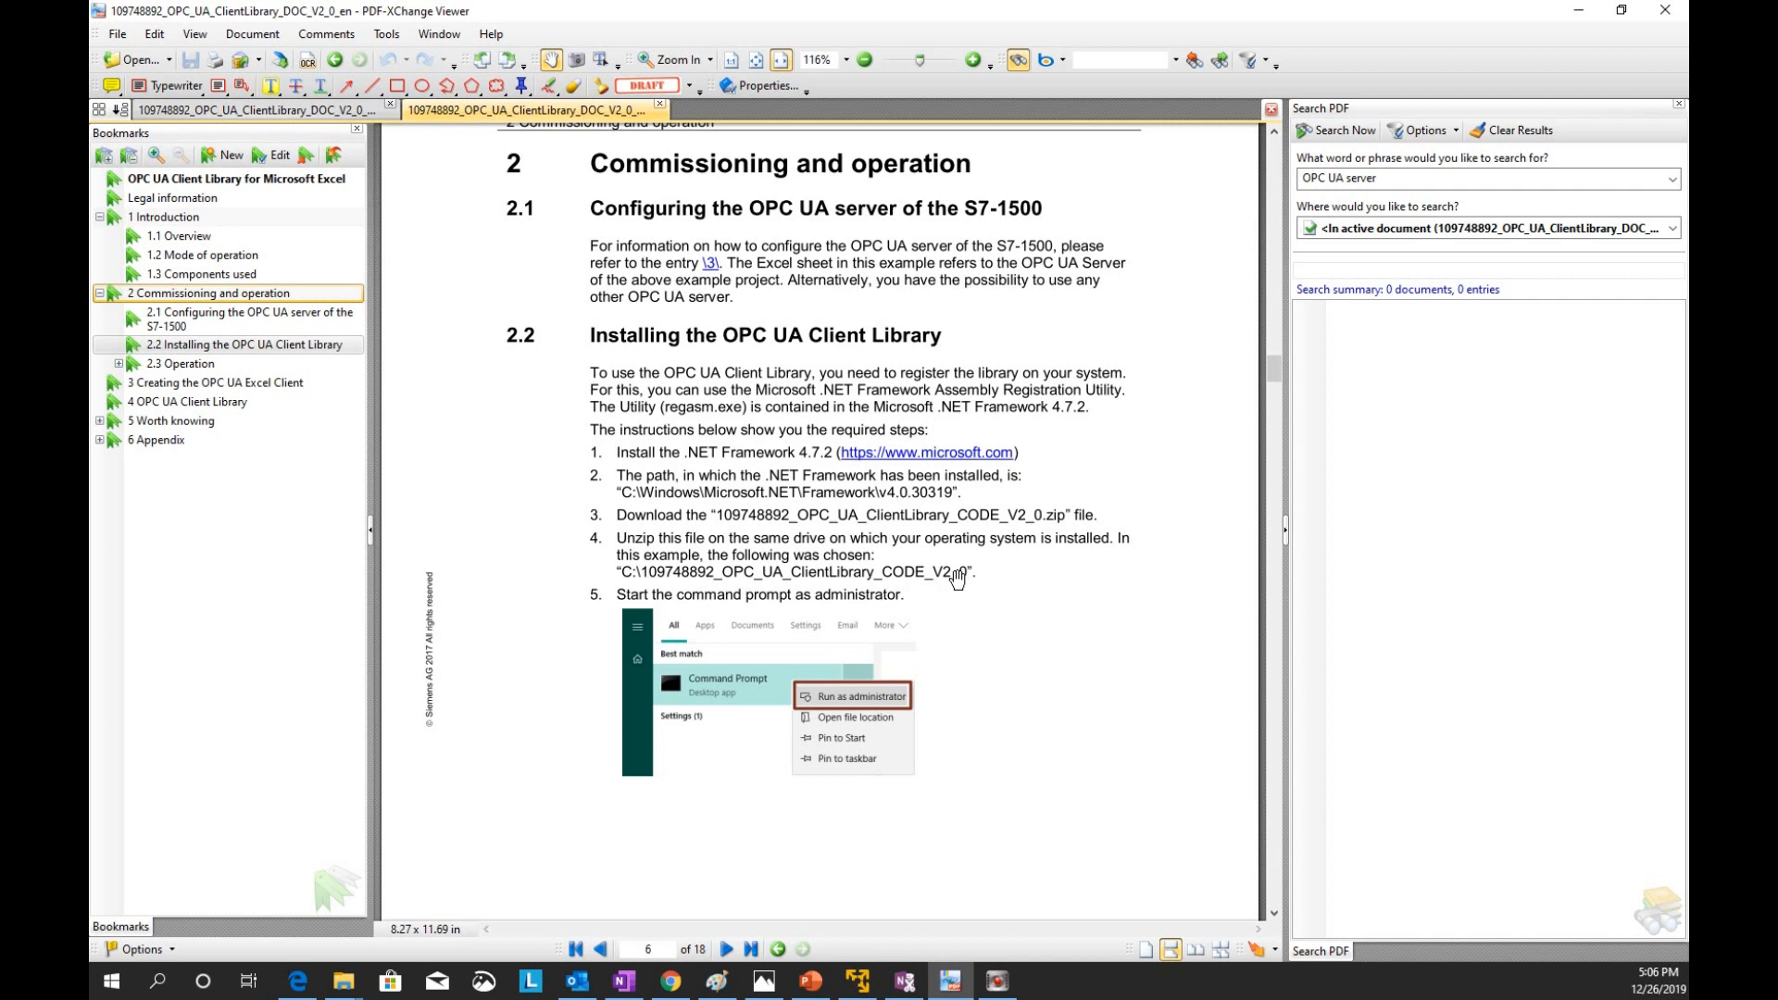
scroll(963, 593, down, 4)
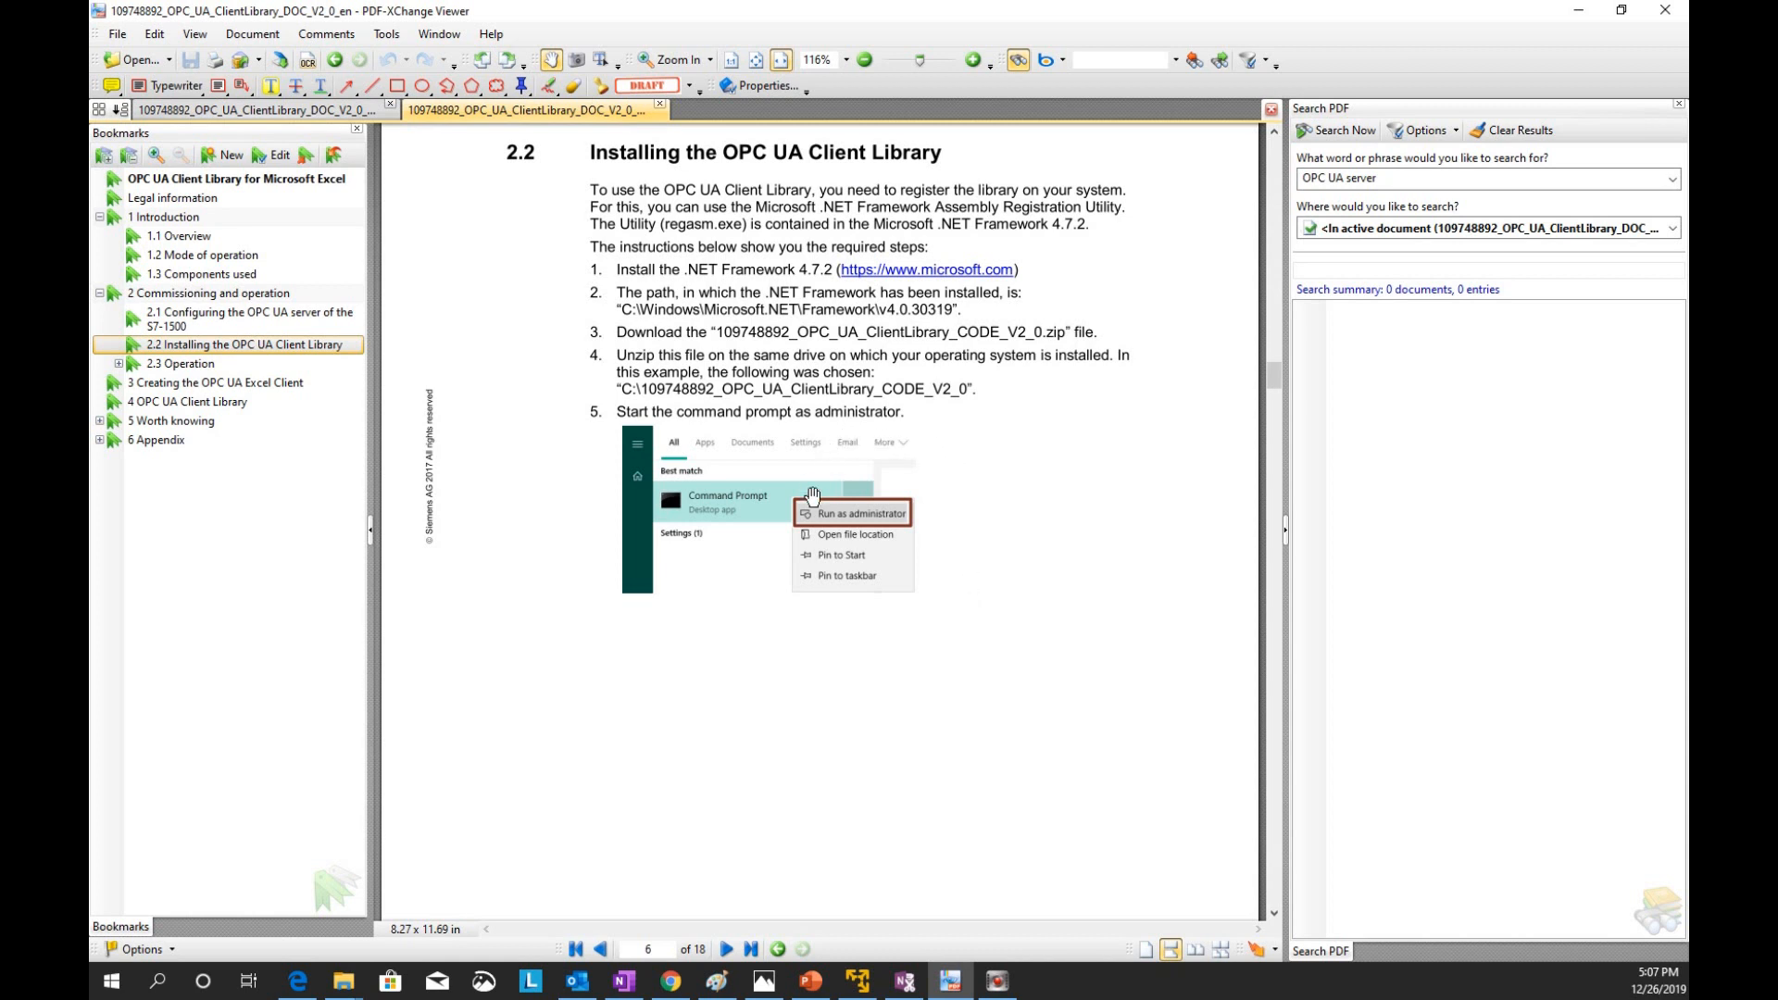
scroll(854, 476, down, 10)
scroll(854, 569, down, 5)
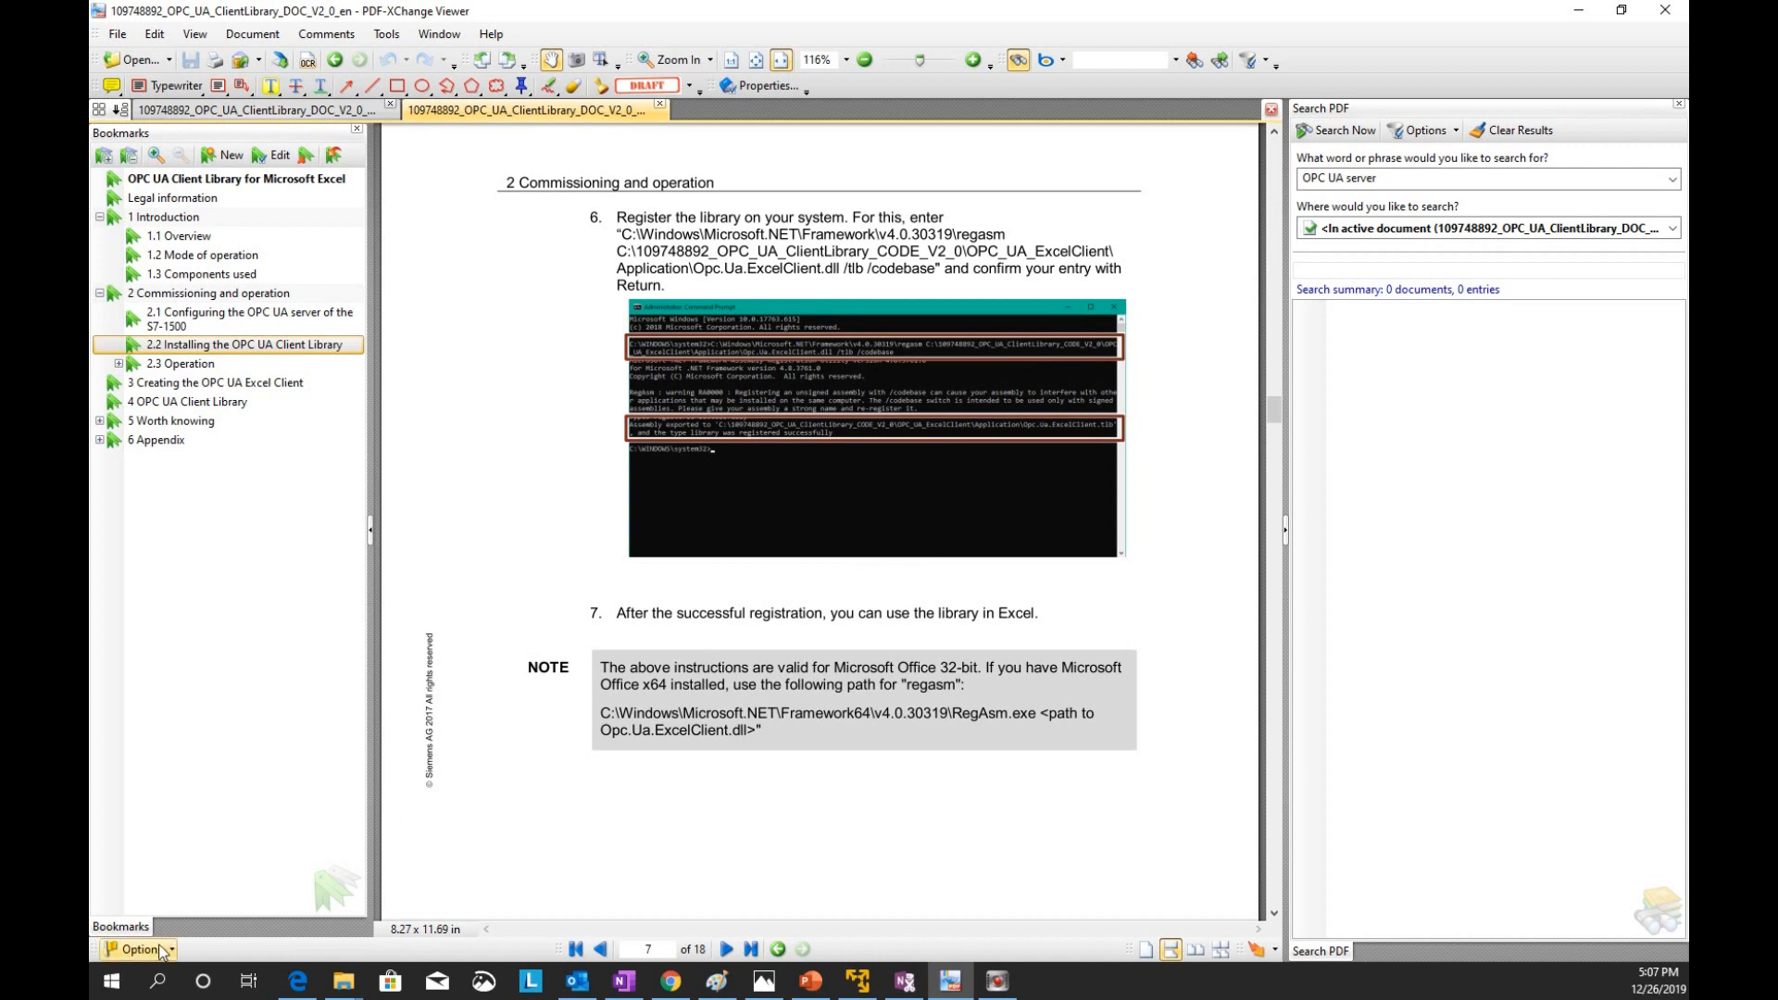
Search Windows for cmd and open Command Prompt as administrator alongside the manual
click(178, 983)
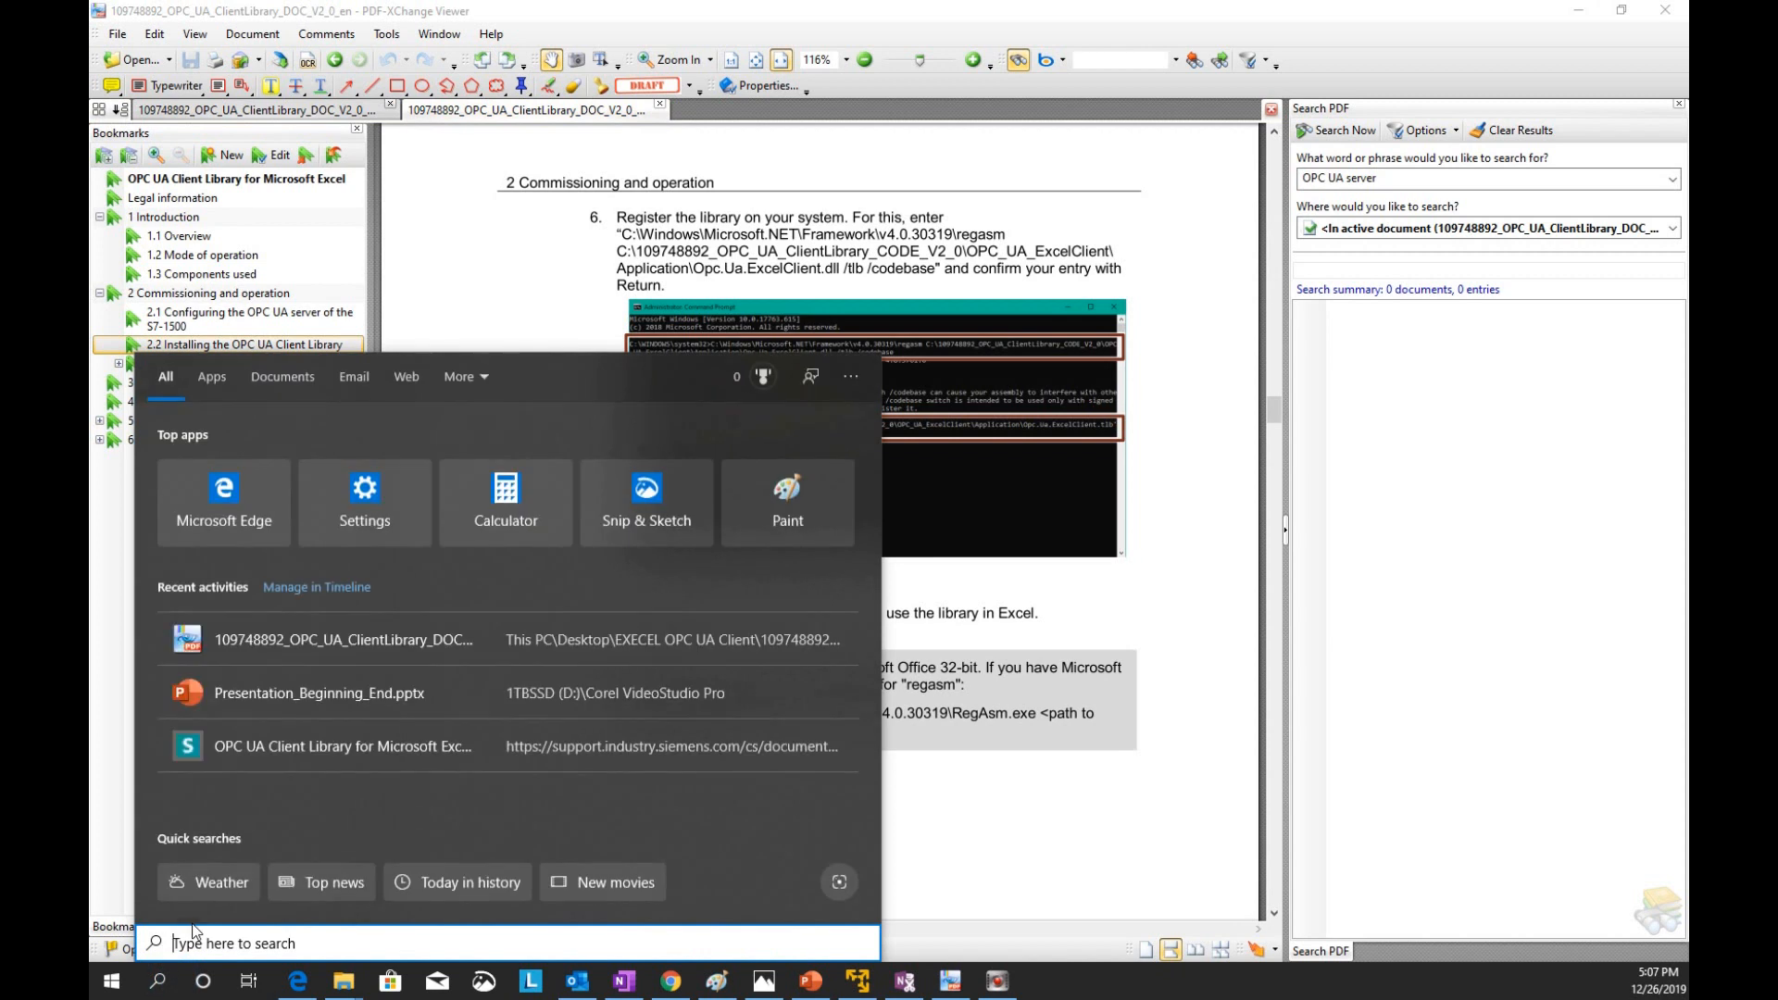
text(cmd)
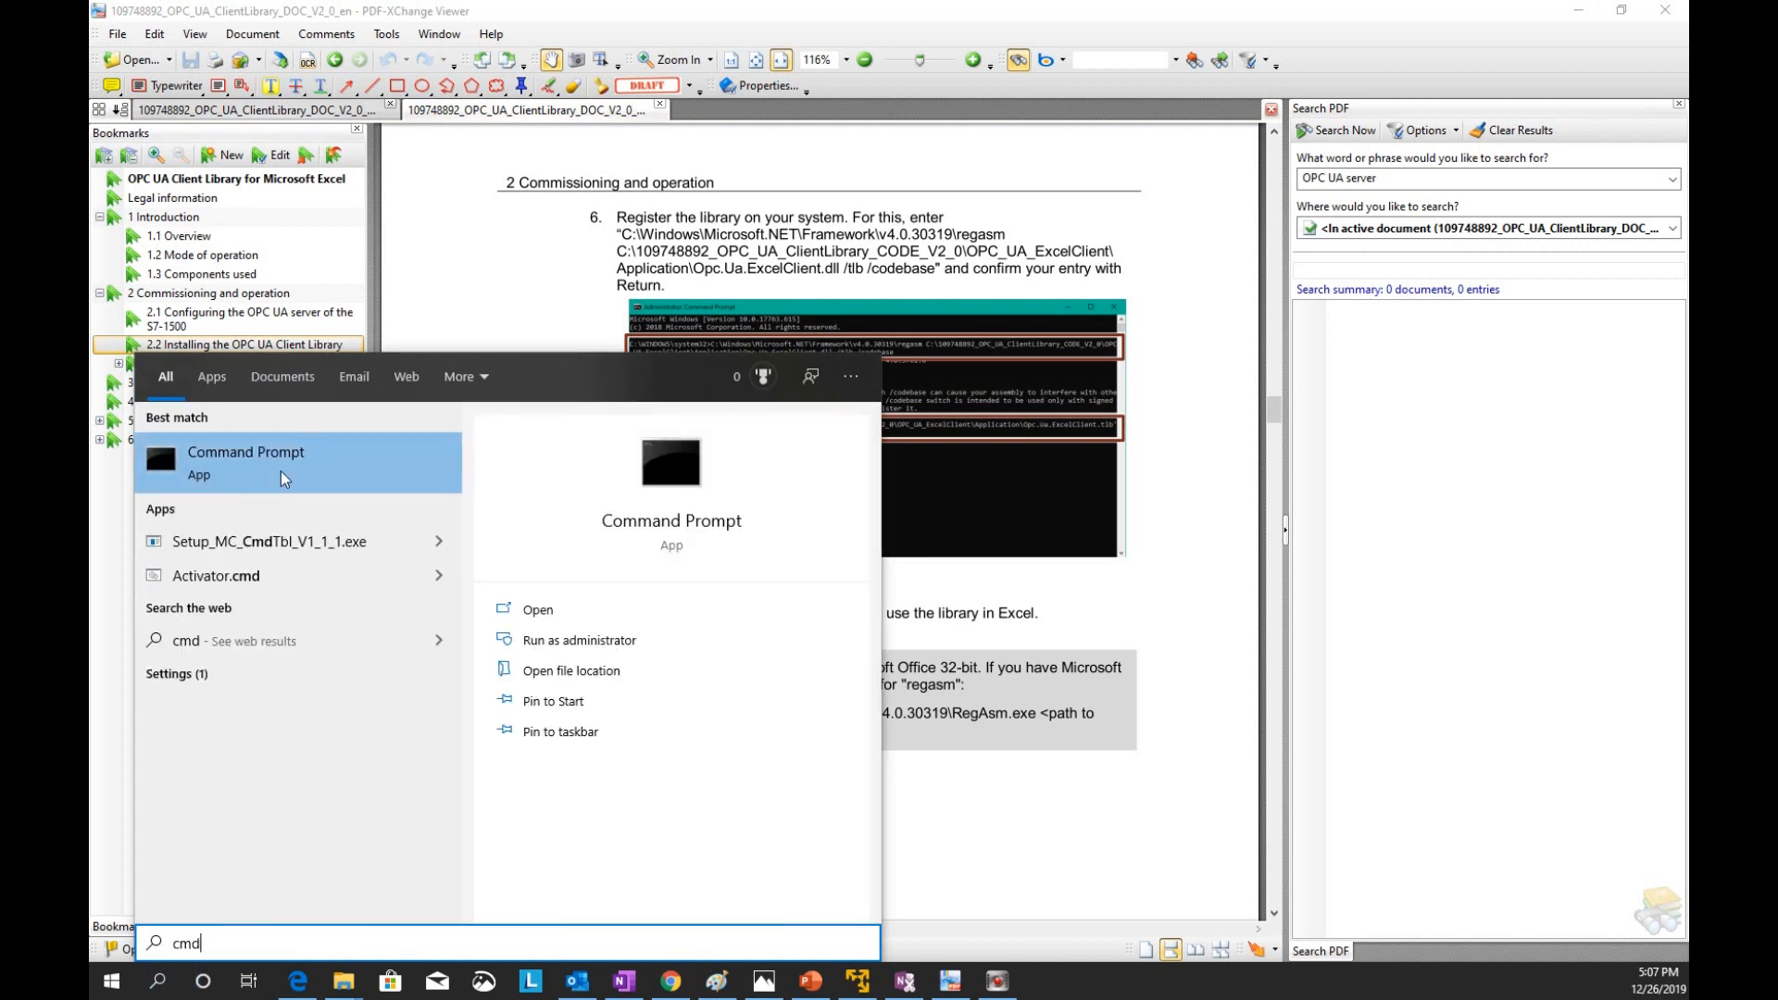
right_click(282, 474)
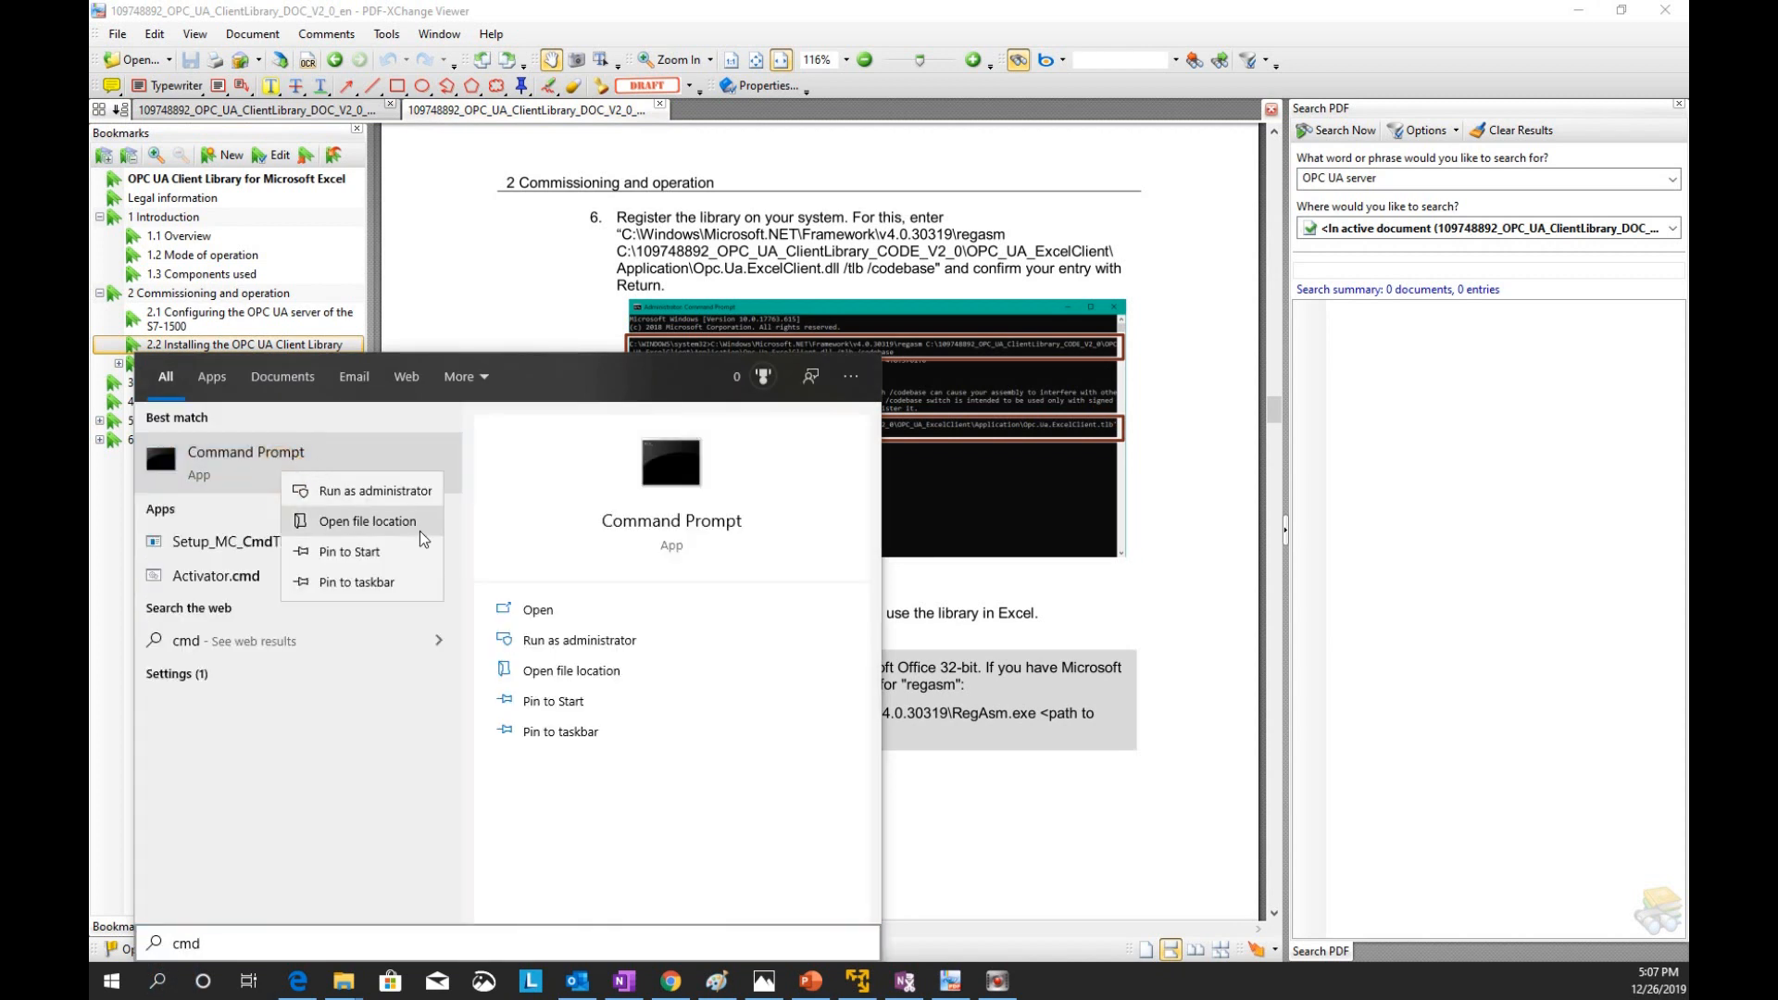
click(375, 492)
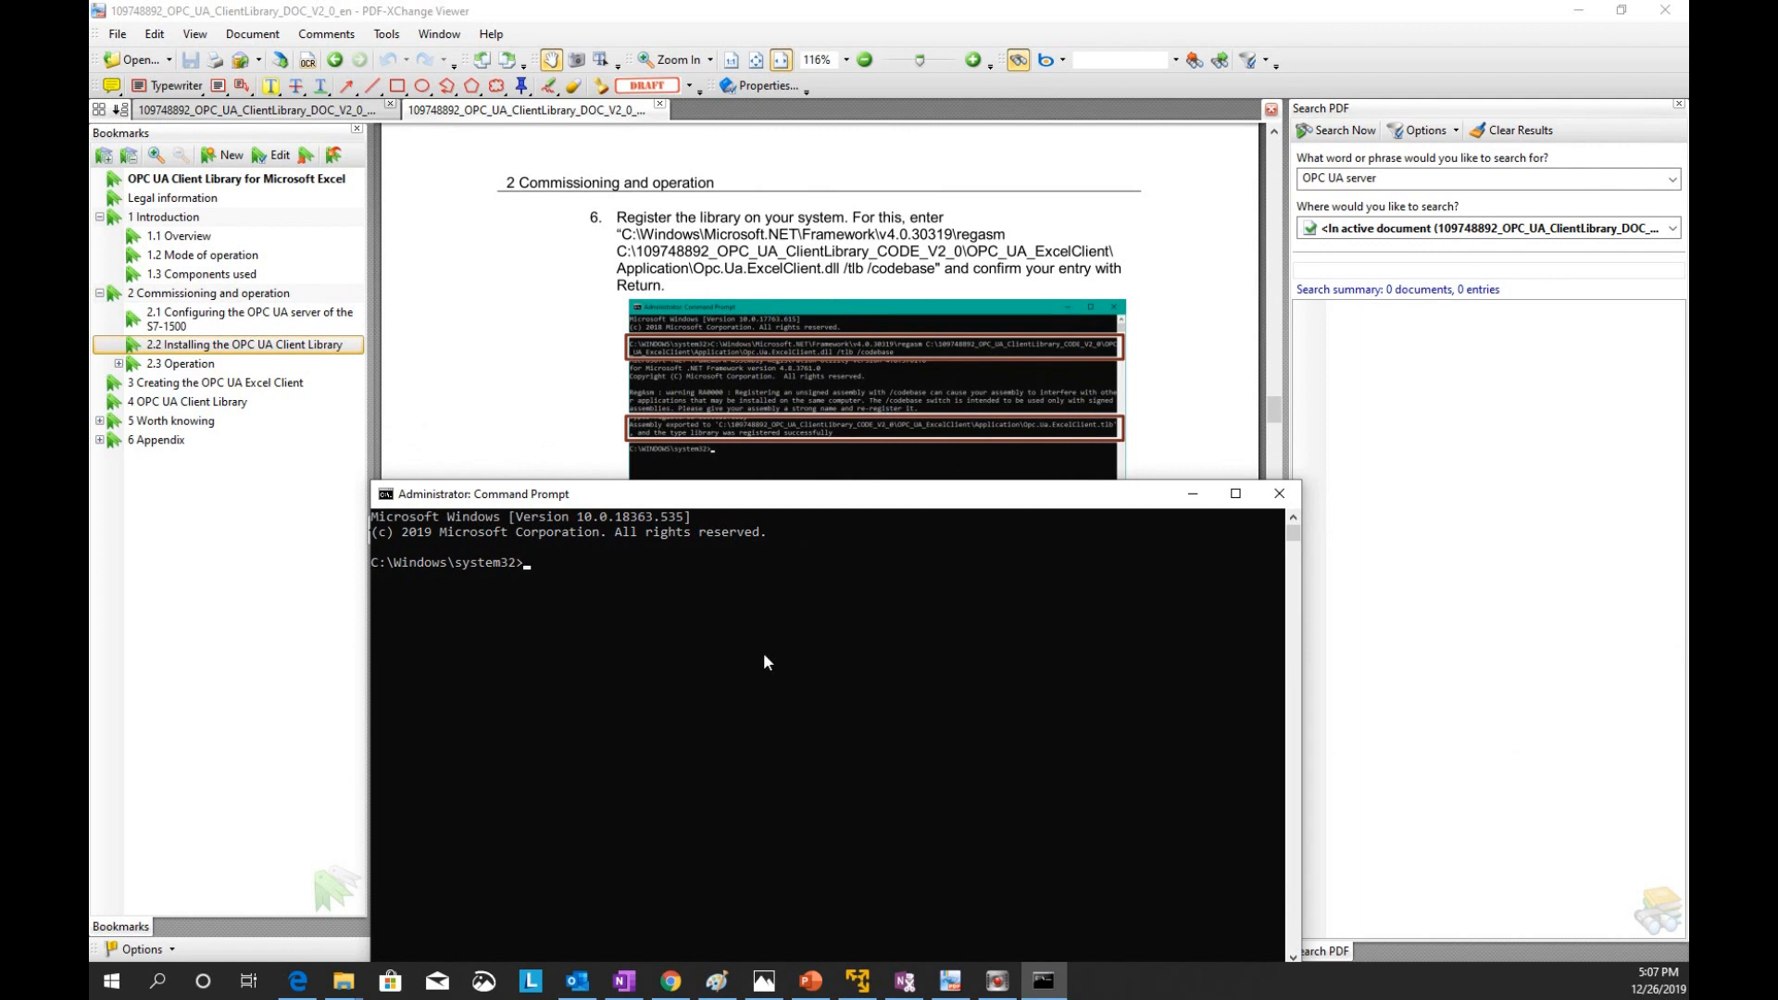
click(593, 807)
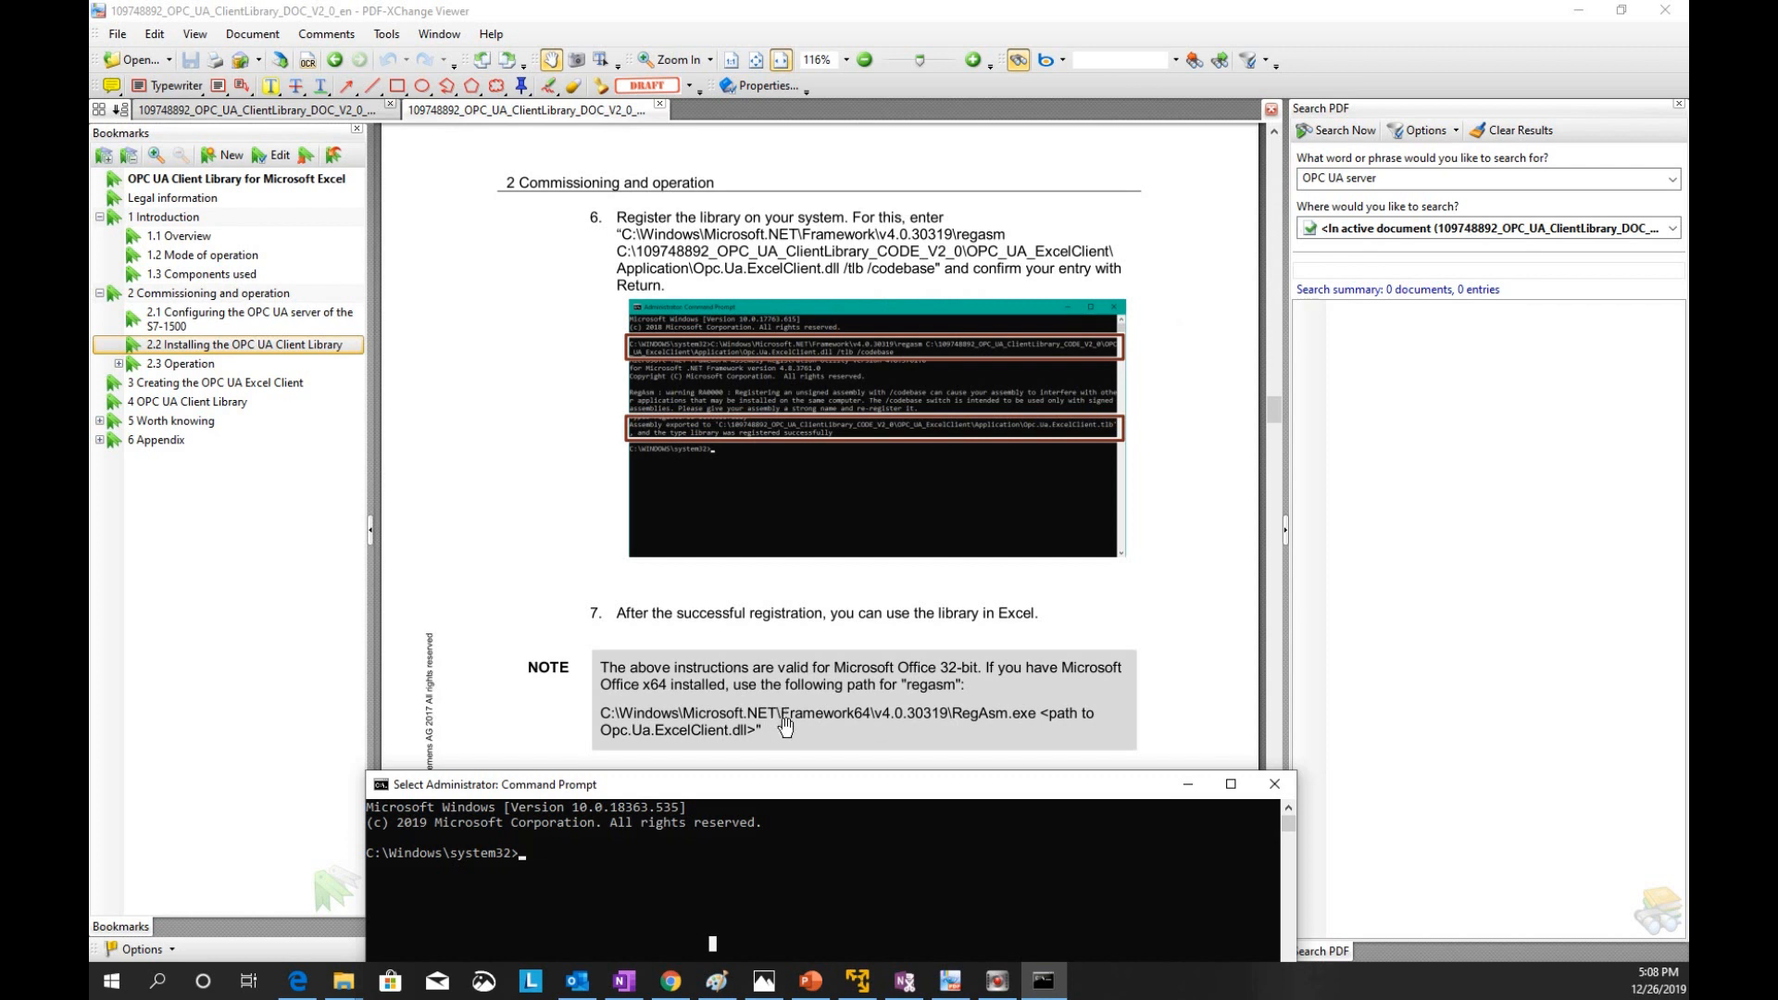
Bring up the C:\Windows\Microsoft.NET\Framework64\v4.0.30319 folder in File Explorer and locate the RegAsm application
drag(784, 728, 737, 665)
mouse_move(344, 981)
click(589, 889)
drag(866, 537, 885, 492)
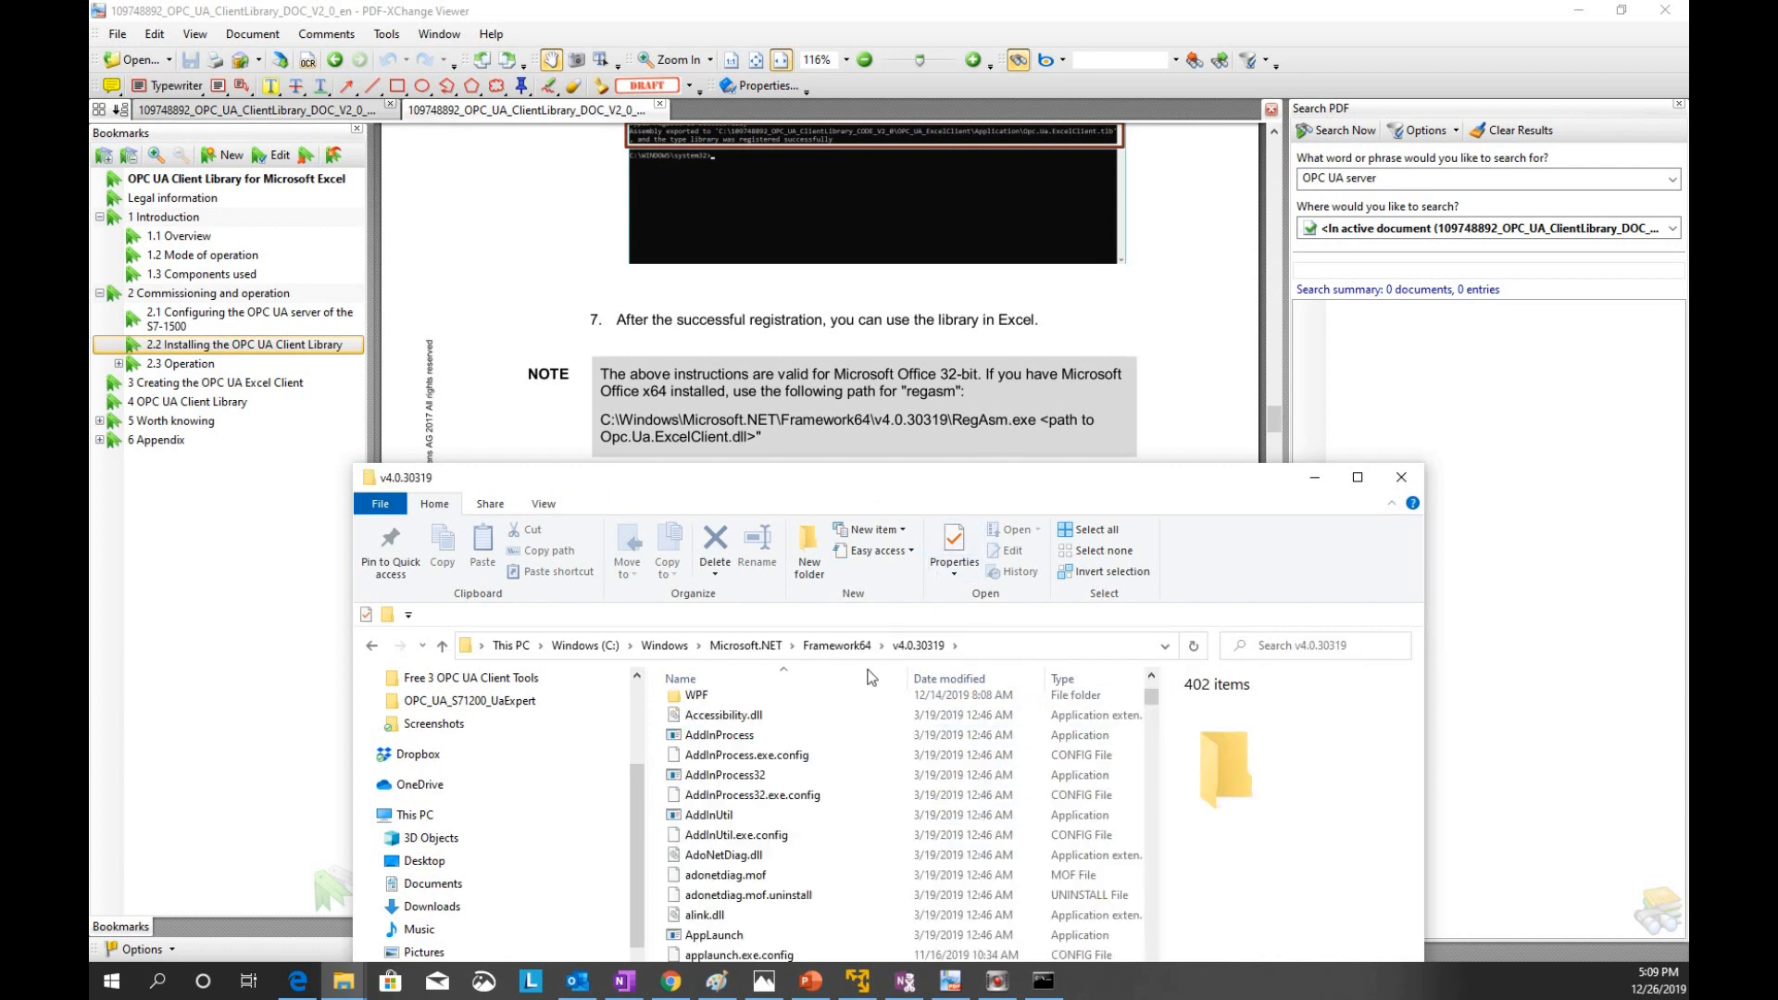
click(739, 796)
key(r)
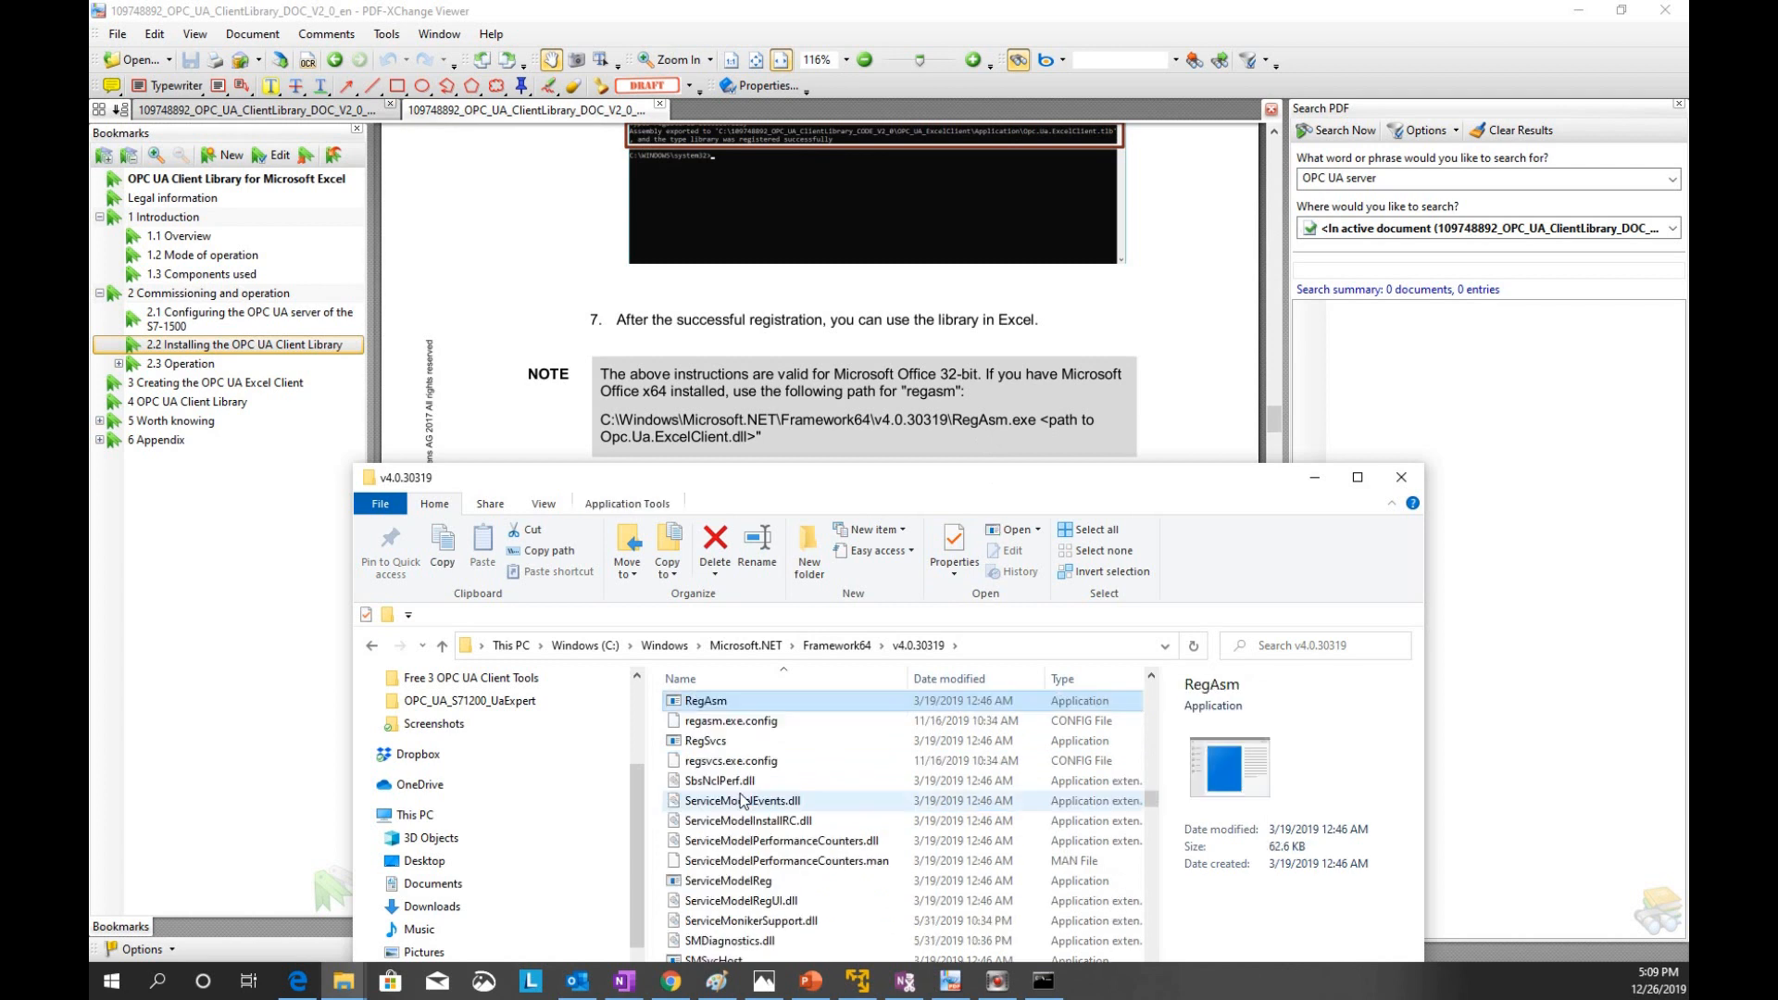
click(759, 706)
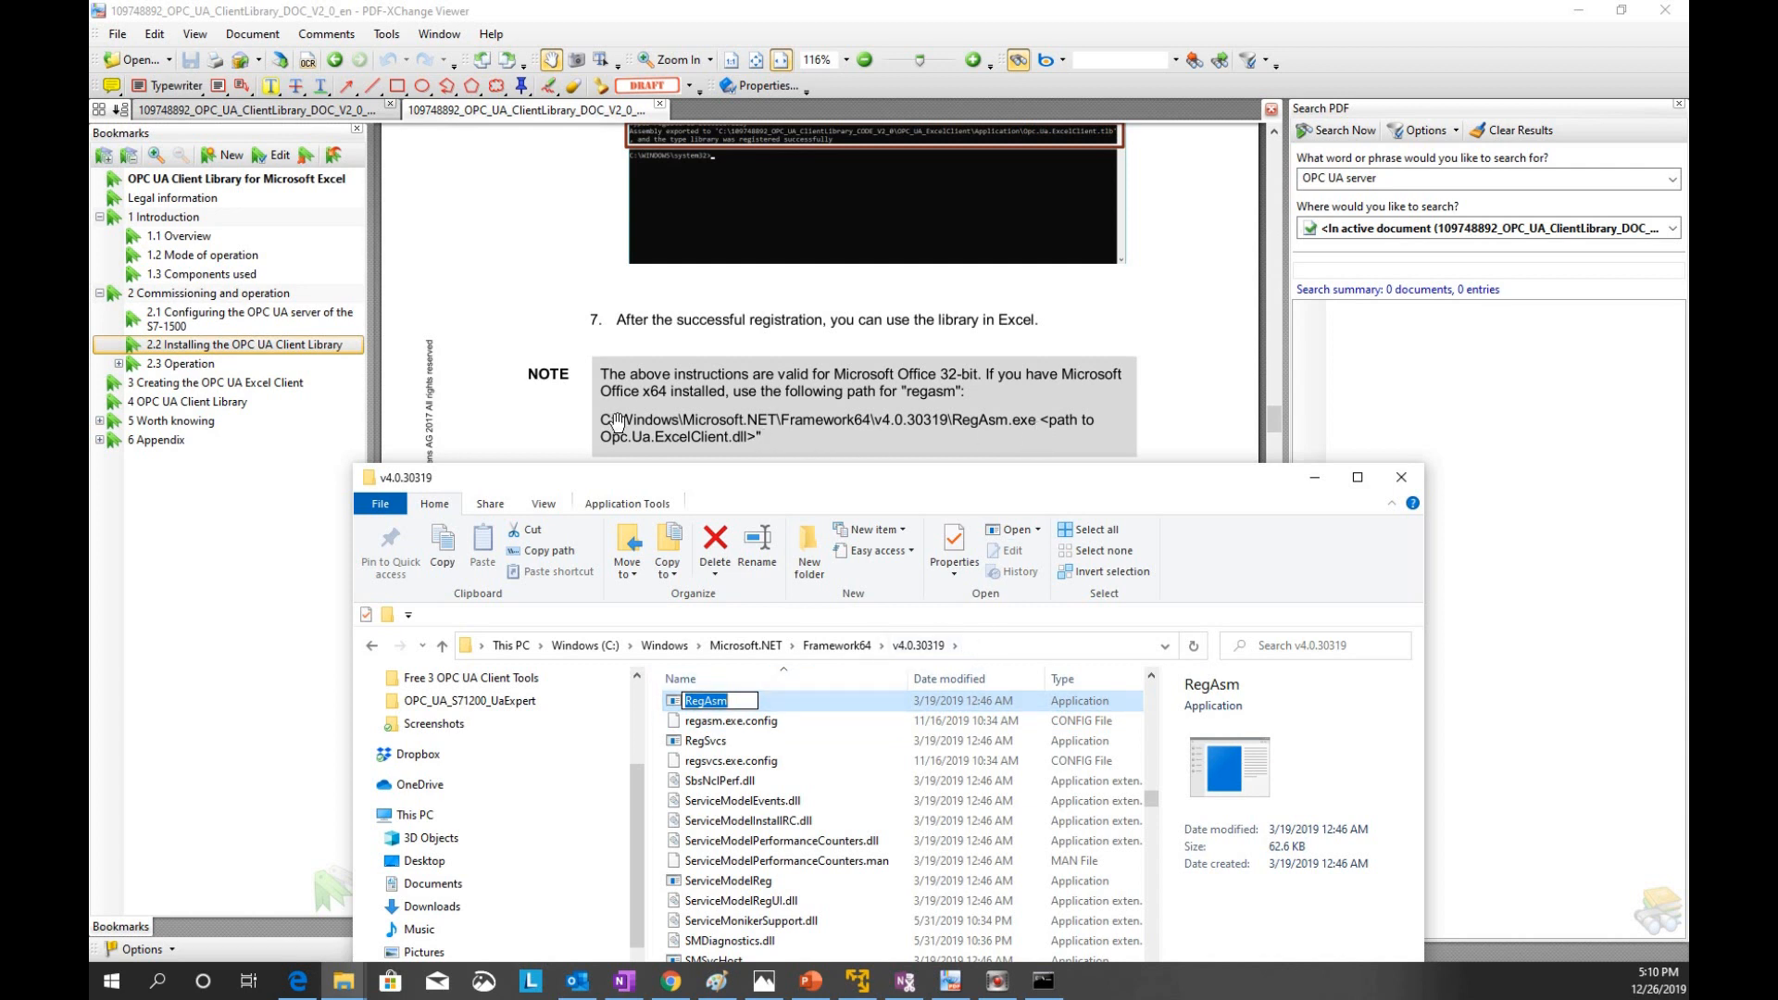
Copy the v4.0.30319 folder path into the administrator Command Prompt and append \RegAsm.exe
click(992, 648)
right_click(708, 646)
click(797, 719)
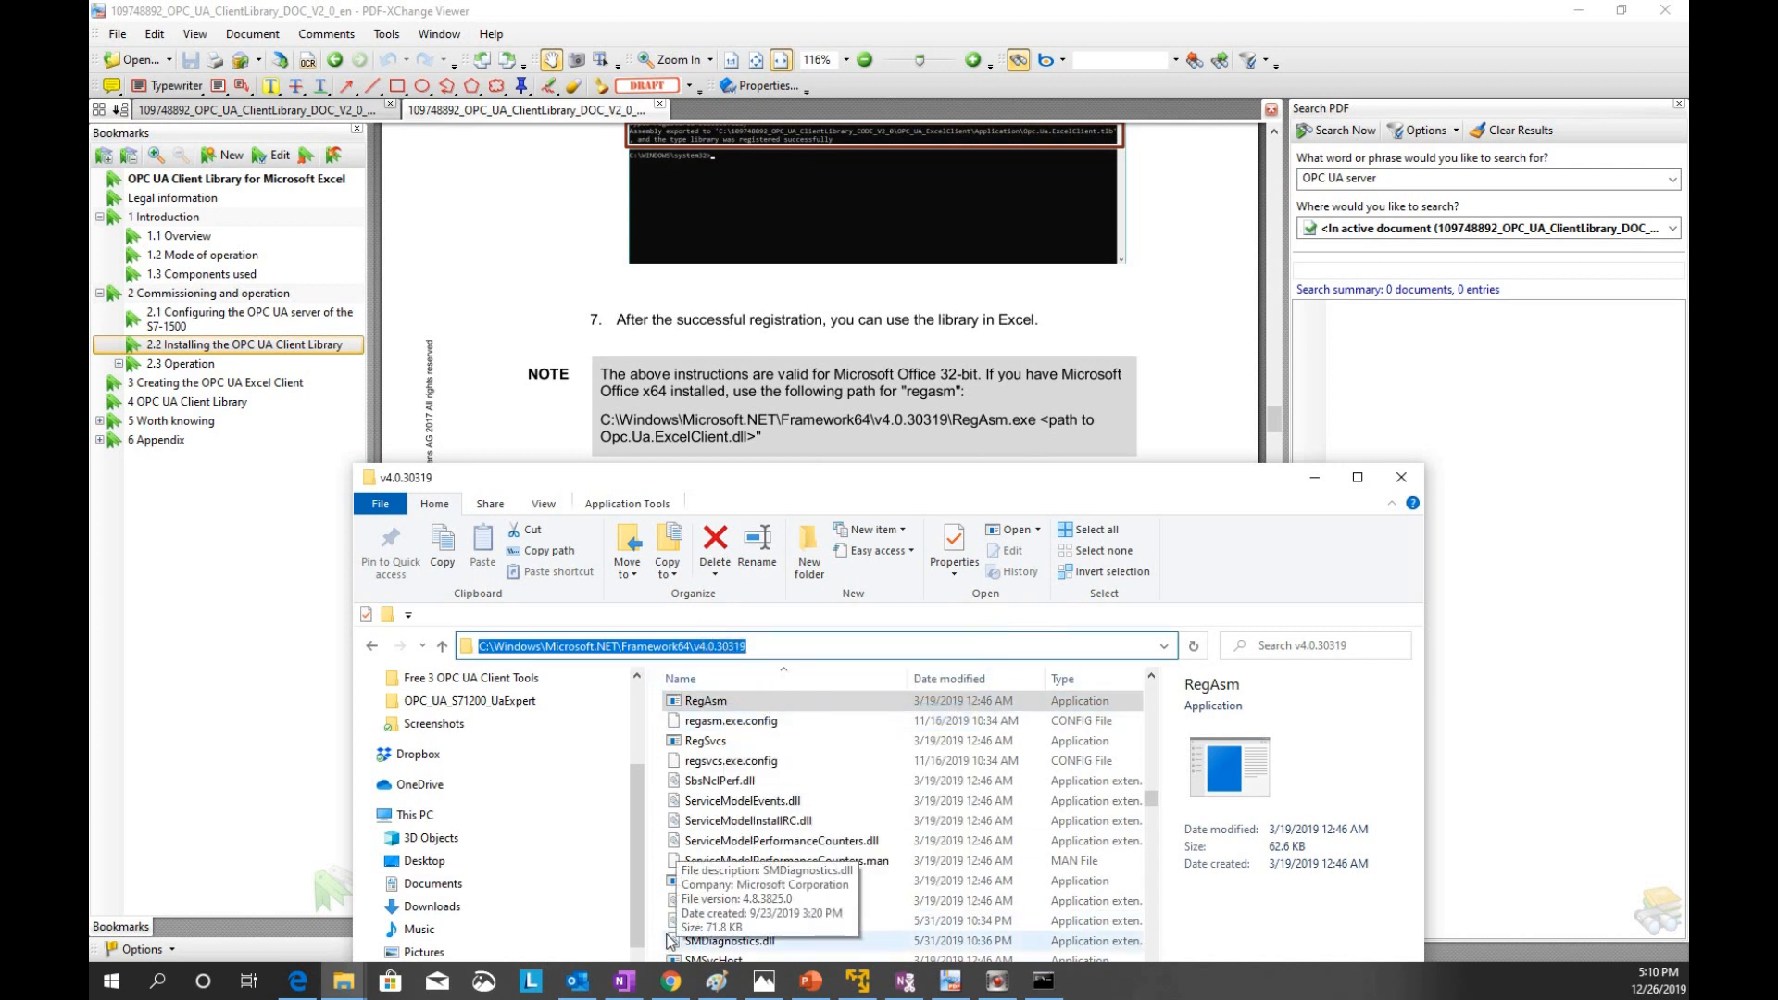
click(1047, 982)
click(583, 884)
click(524, 857)
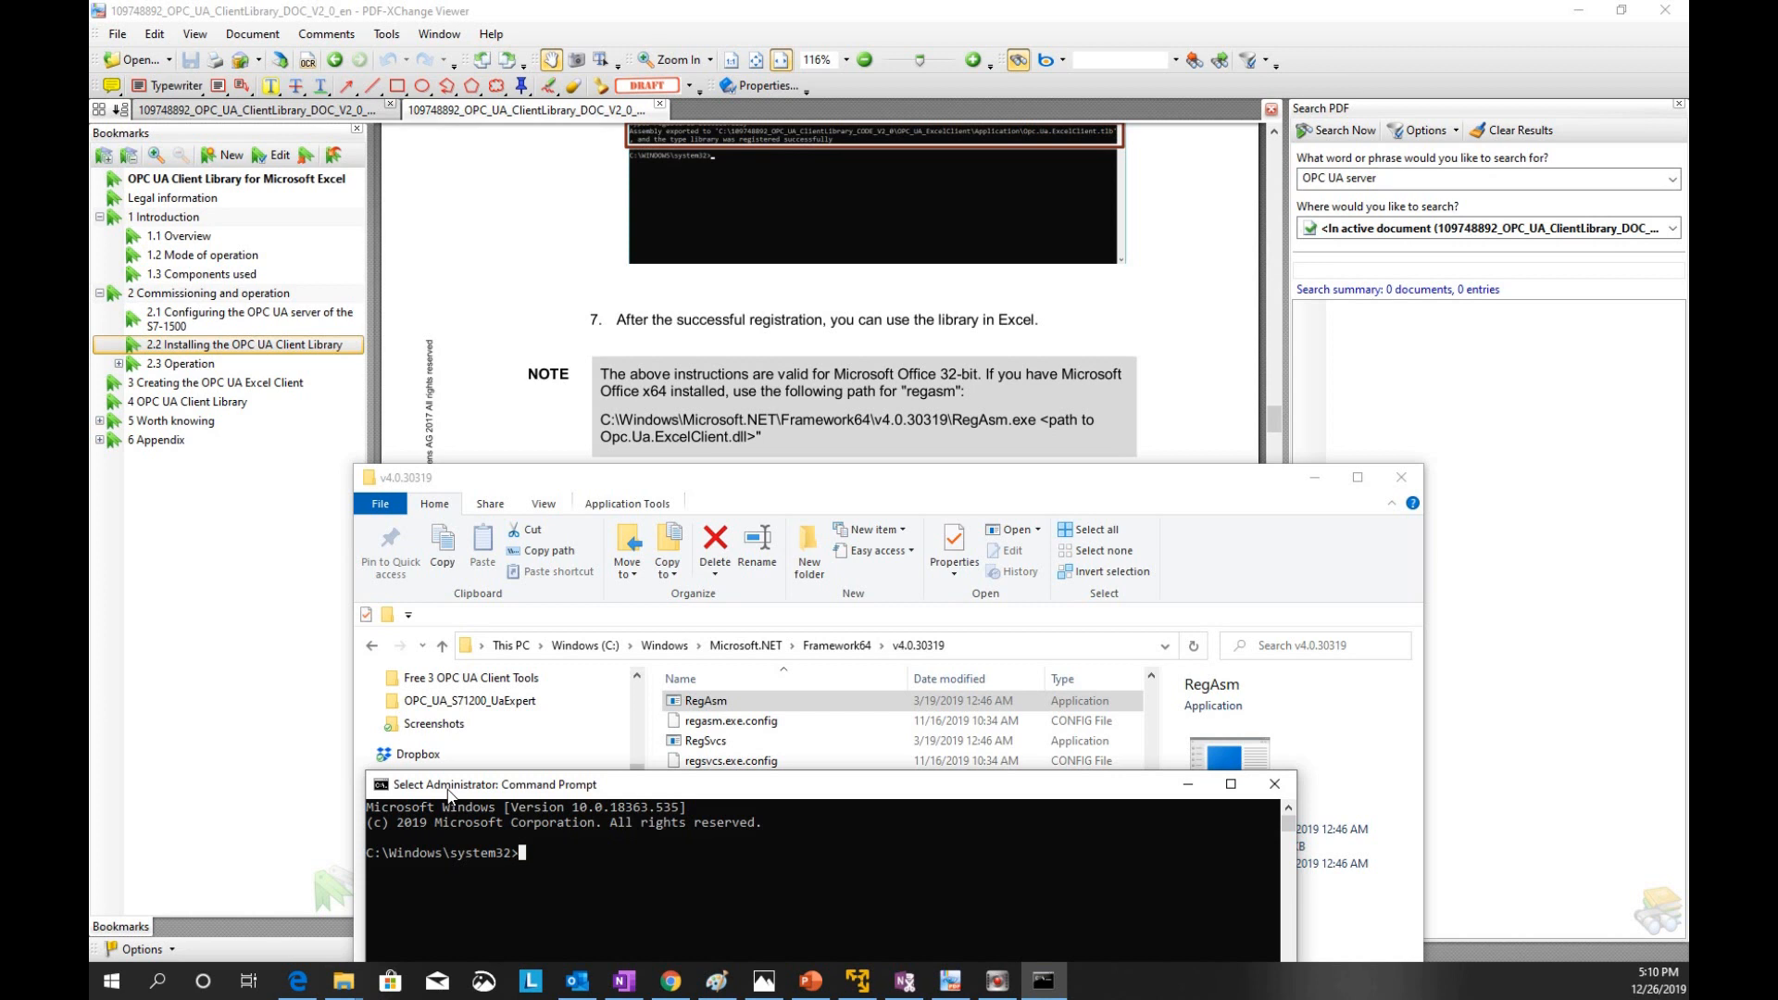
key(ctrl+v)
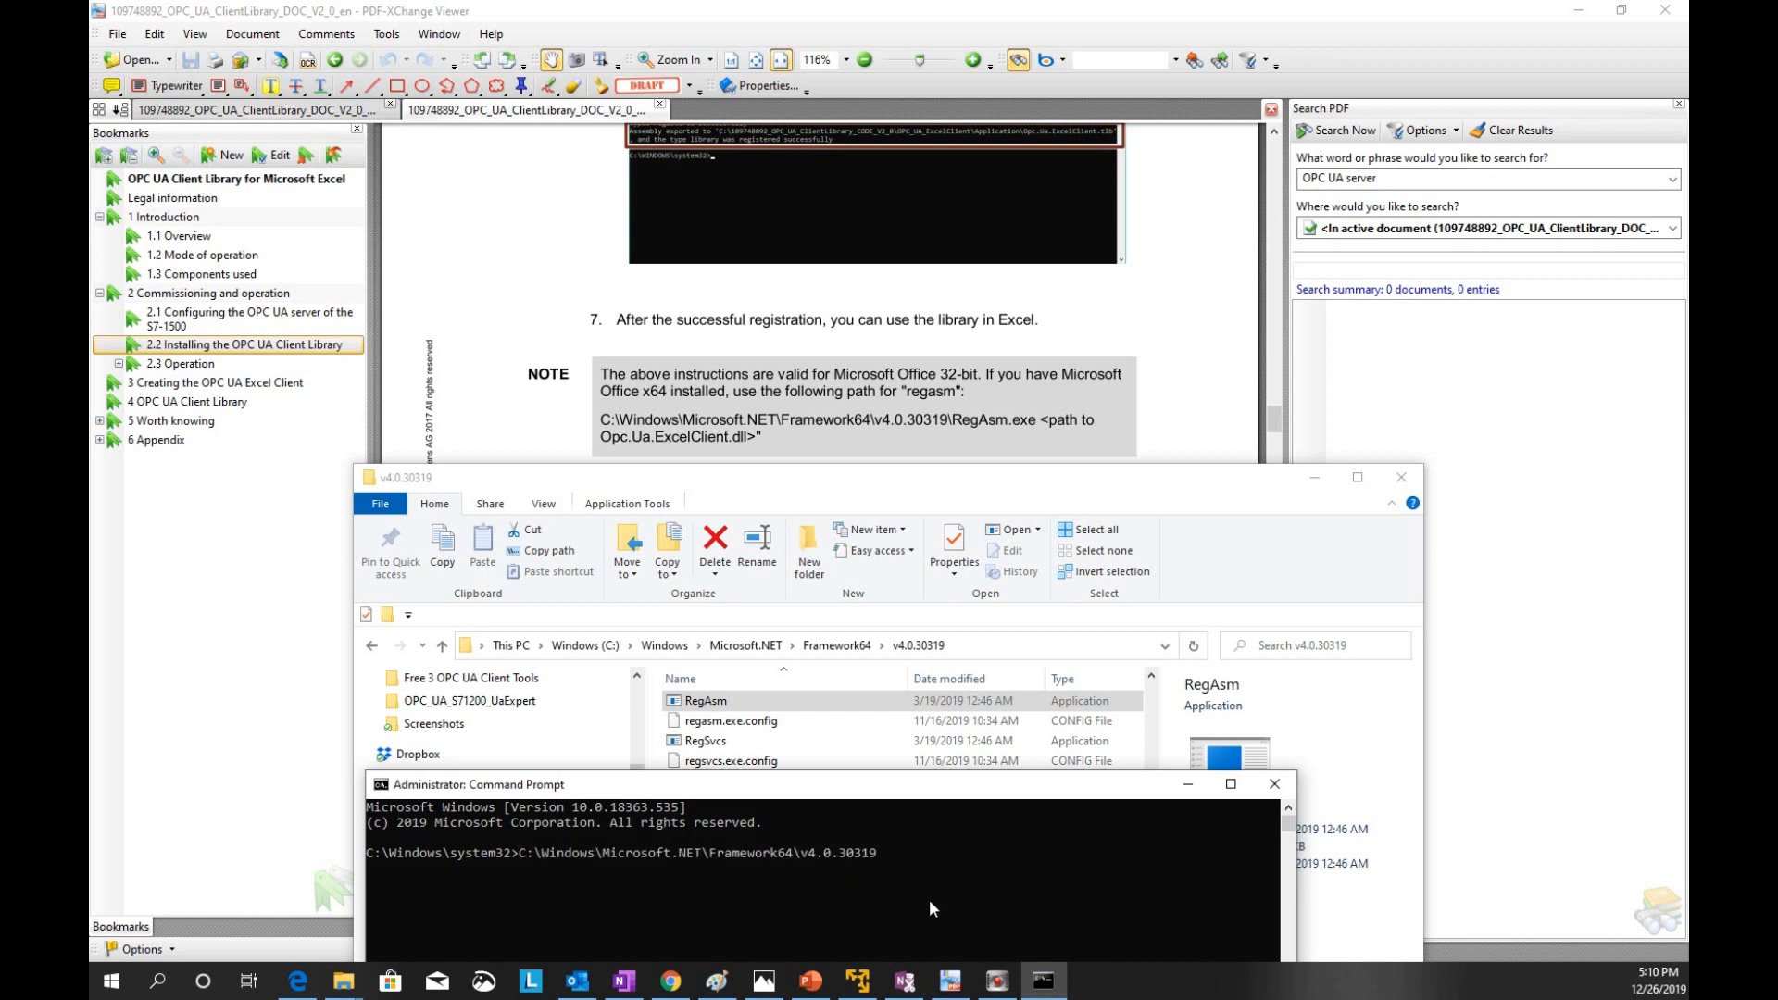
text(\RegAsm.exe)
Check registration step 6 in the manual and locate Opc.Ua.ExcelClient.dll in the C:\OPC_UA_ExcelClient\Application folder
drag(1064, 354, 1066, 700)
drag(1050, 603, 1041, 622)
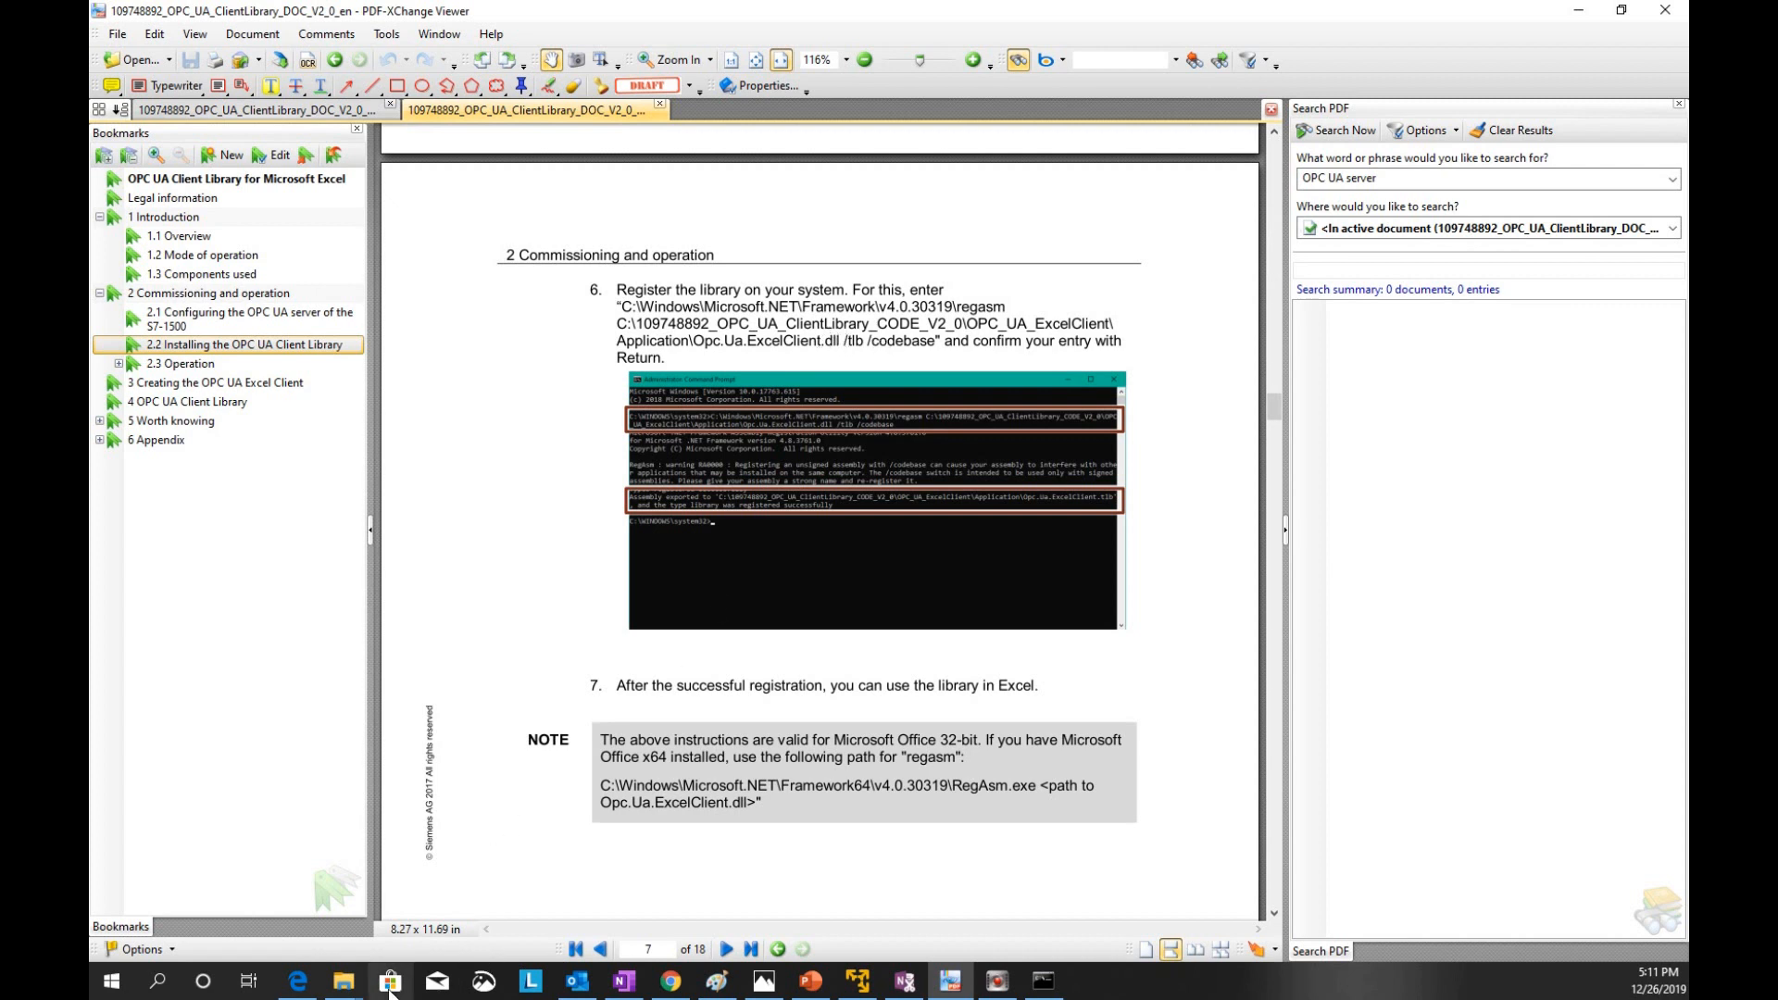
click(344, 981)
click(750, 917)
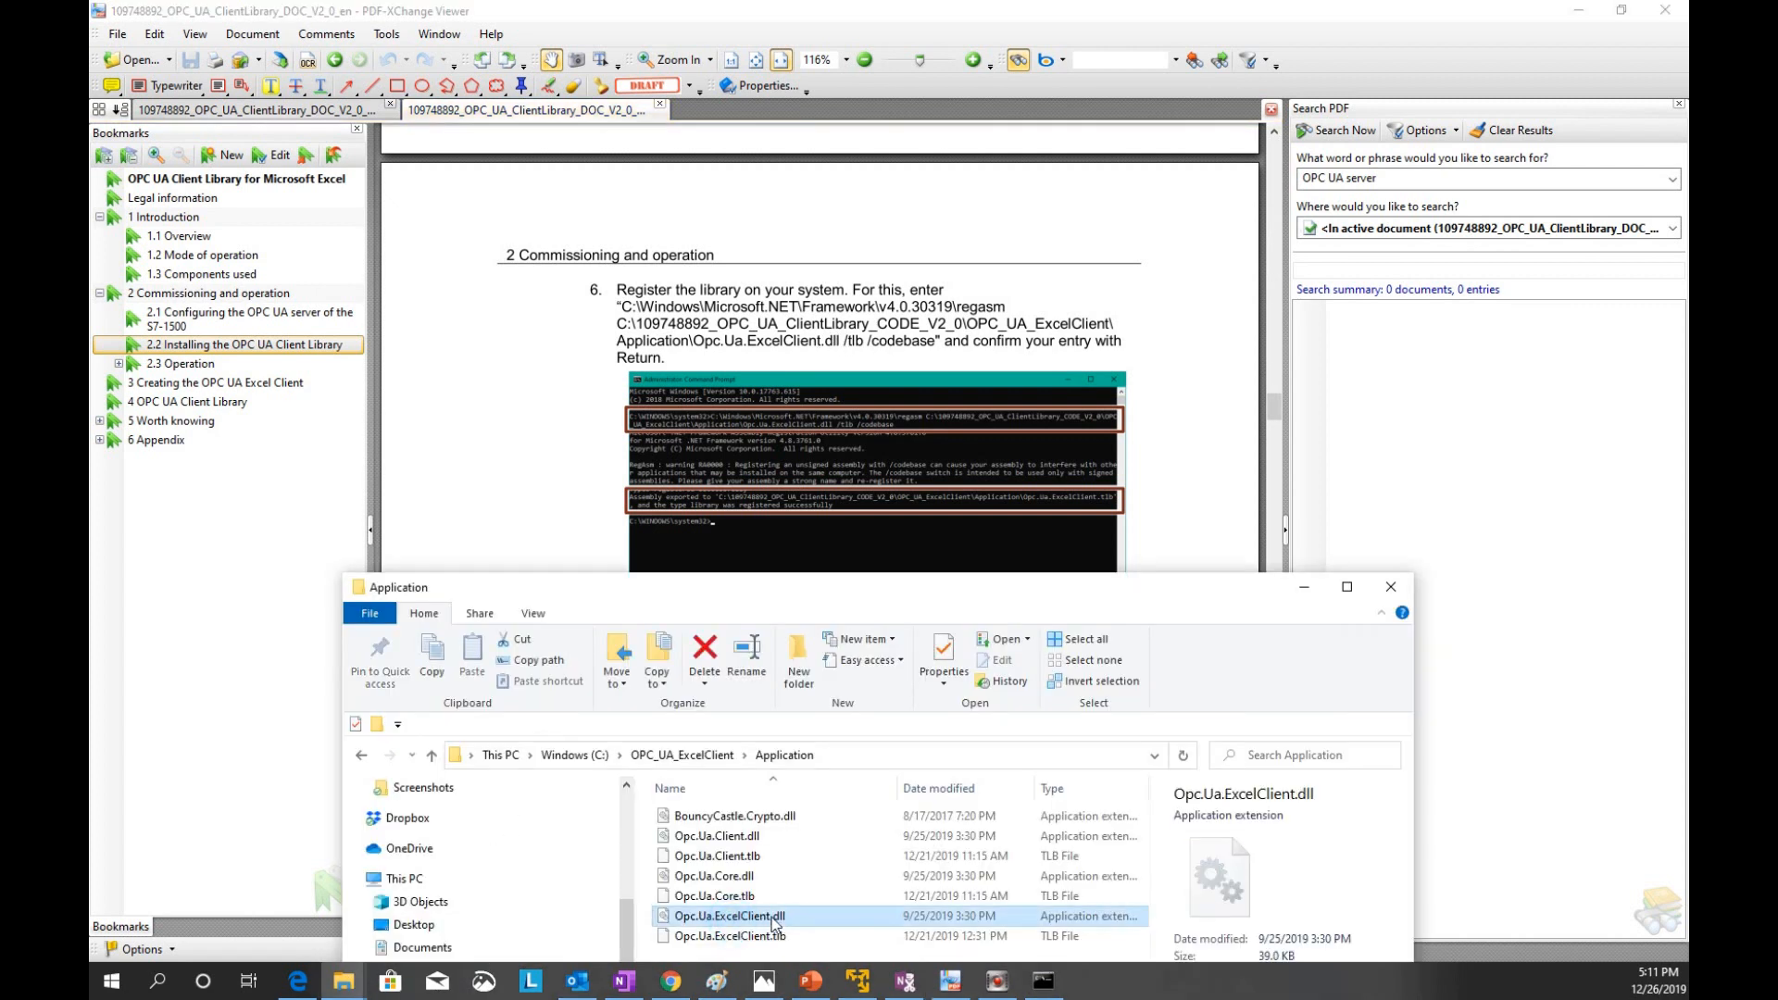
click(819, 917)
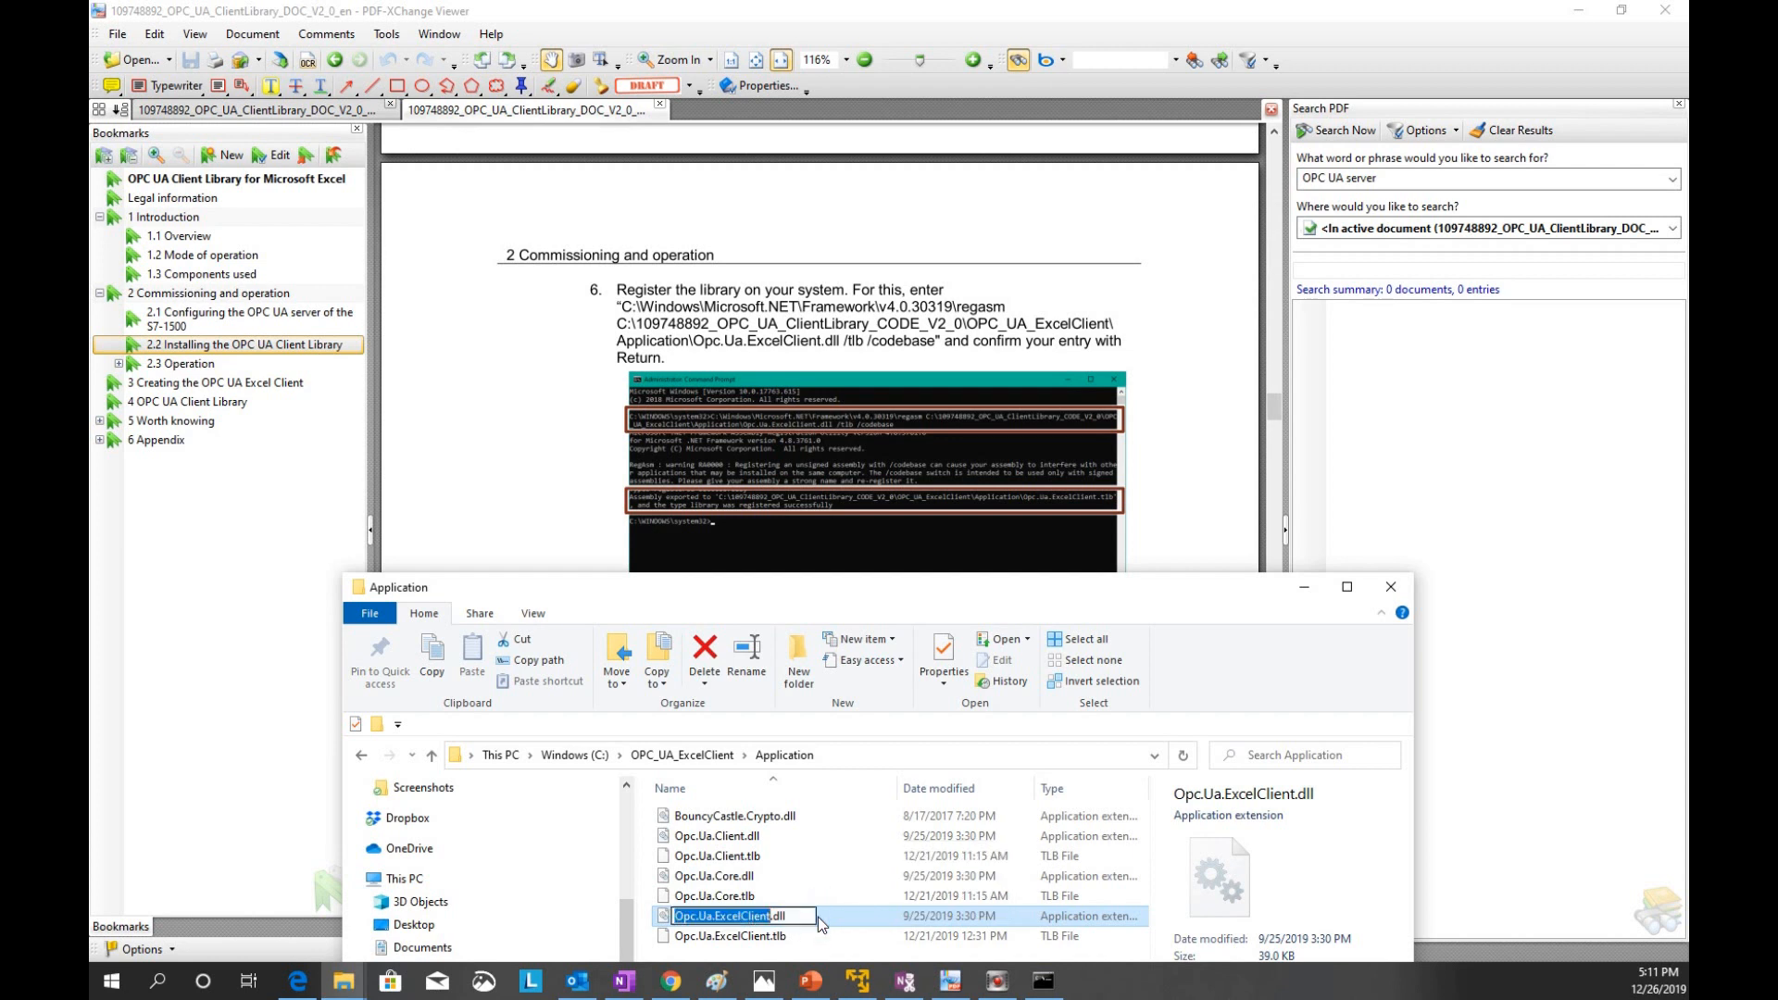
key(ctrl+a)
Copy the folder path C:\OPC_UA_ExcelClient\Application and paste it after RegAsm.exe in the administrator Command Prompt
click(825, 756)
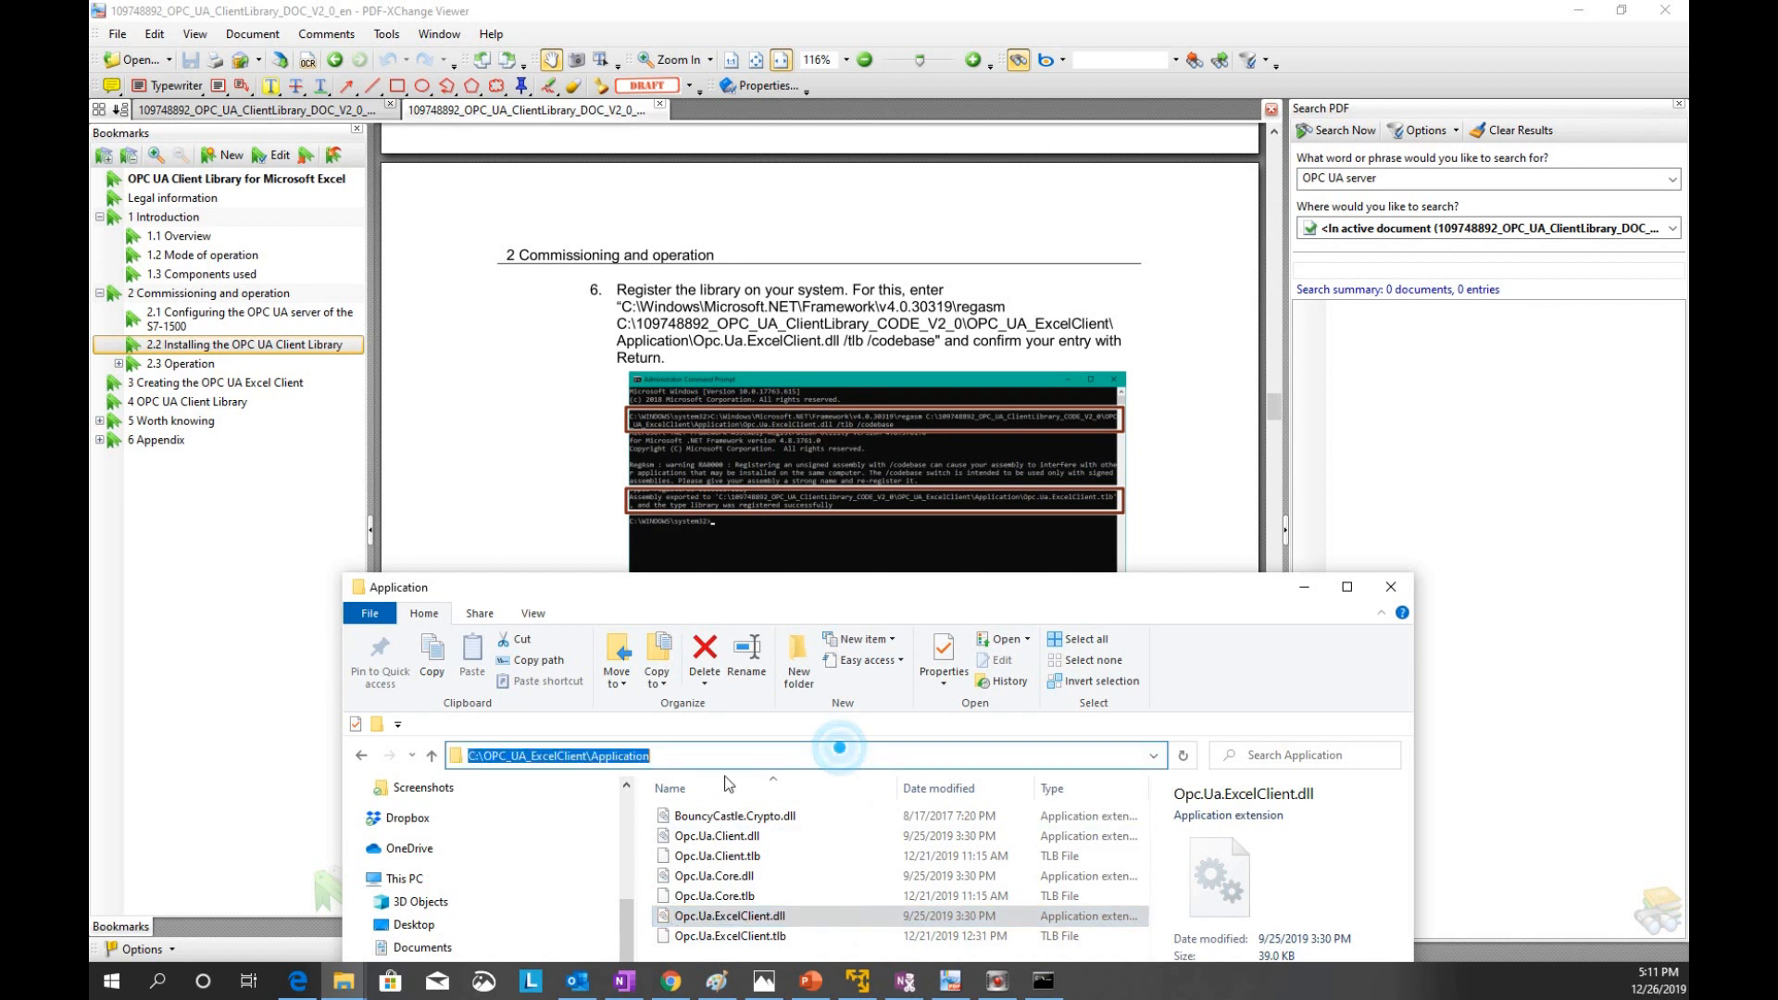
right_click(636, 761)
click(721, 561)
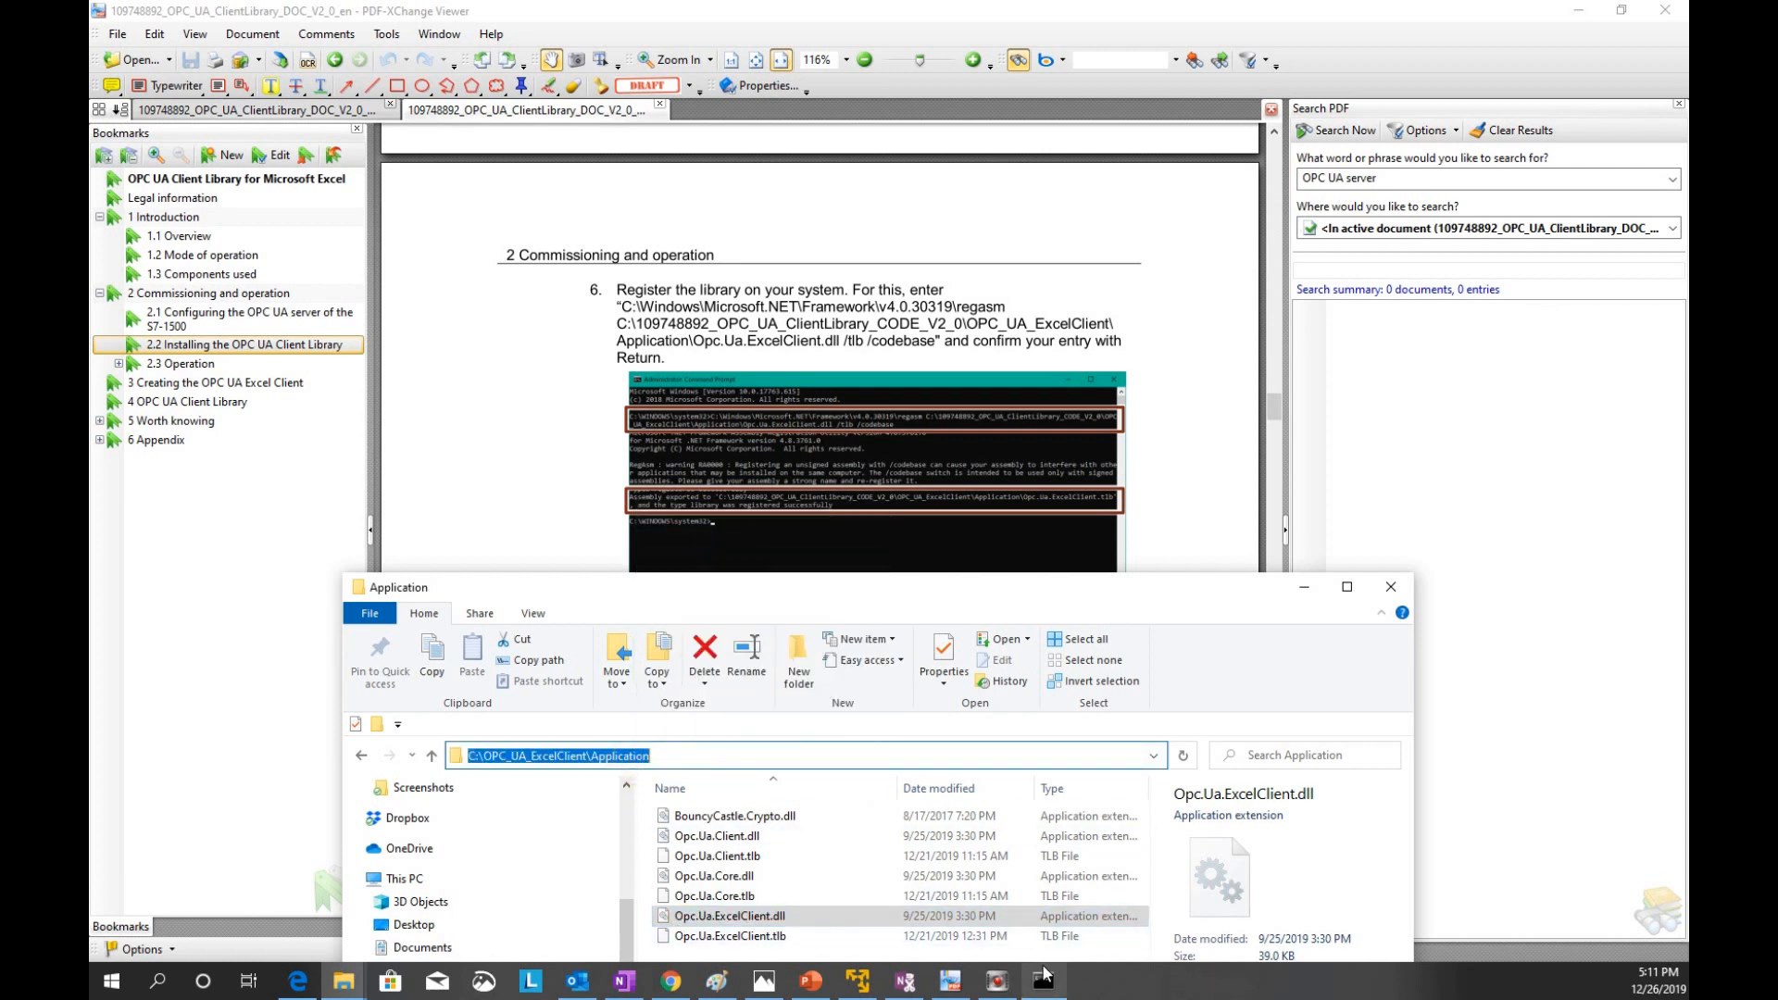
click(1044, 981)
click(967, 857)
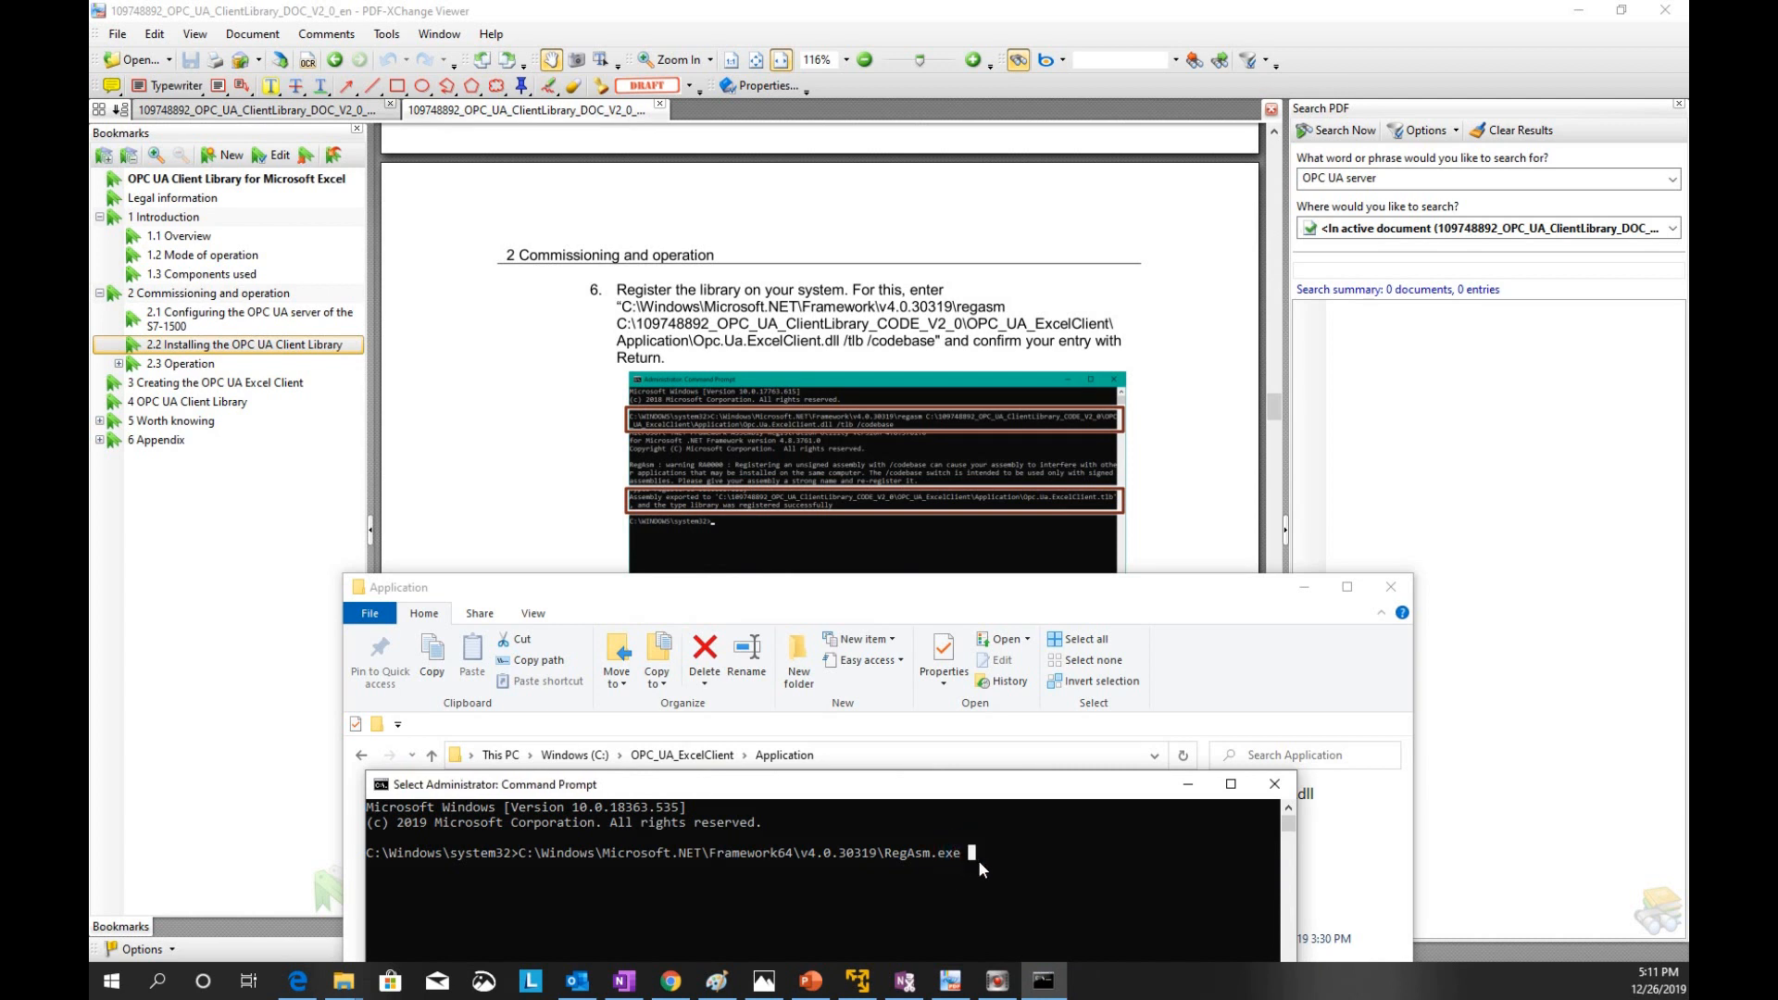
drag(984, 789, 1017, 444)
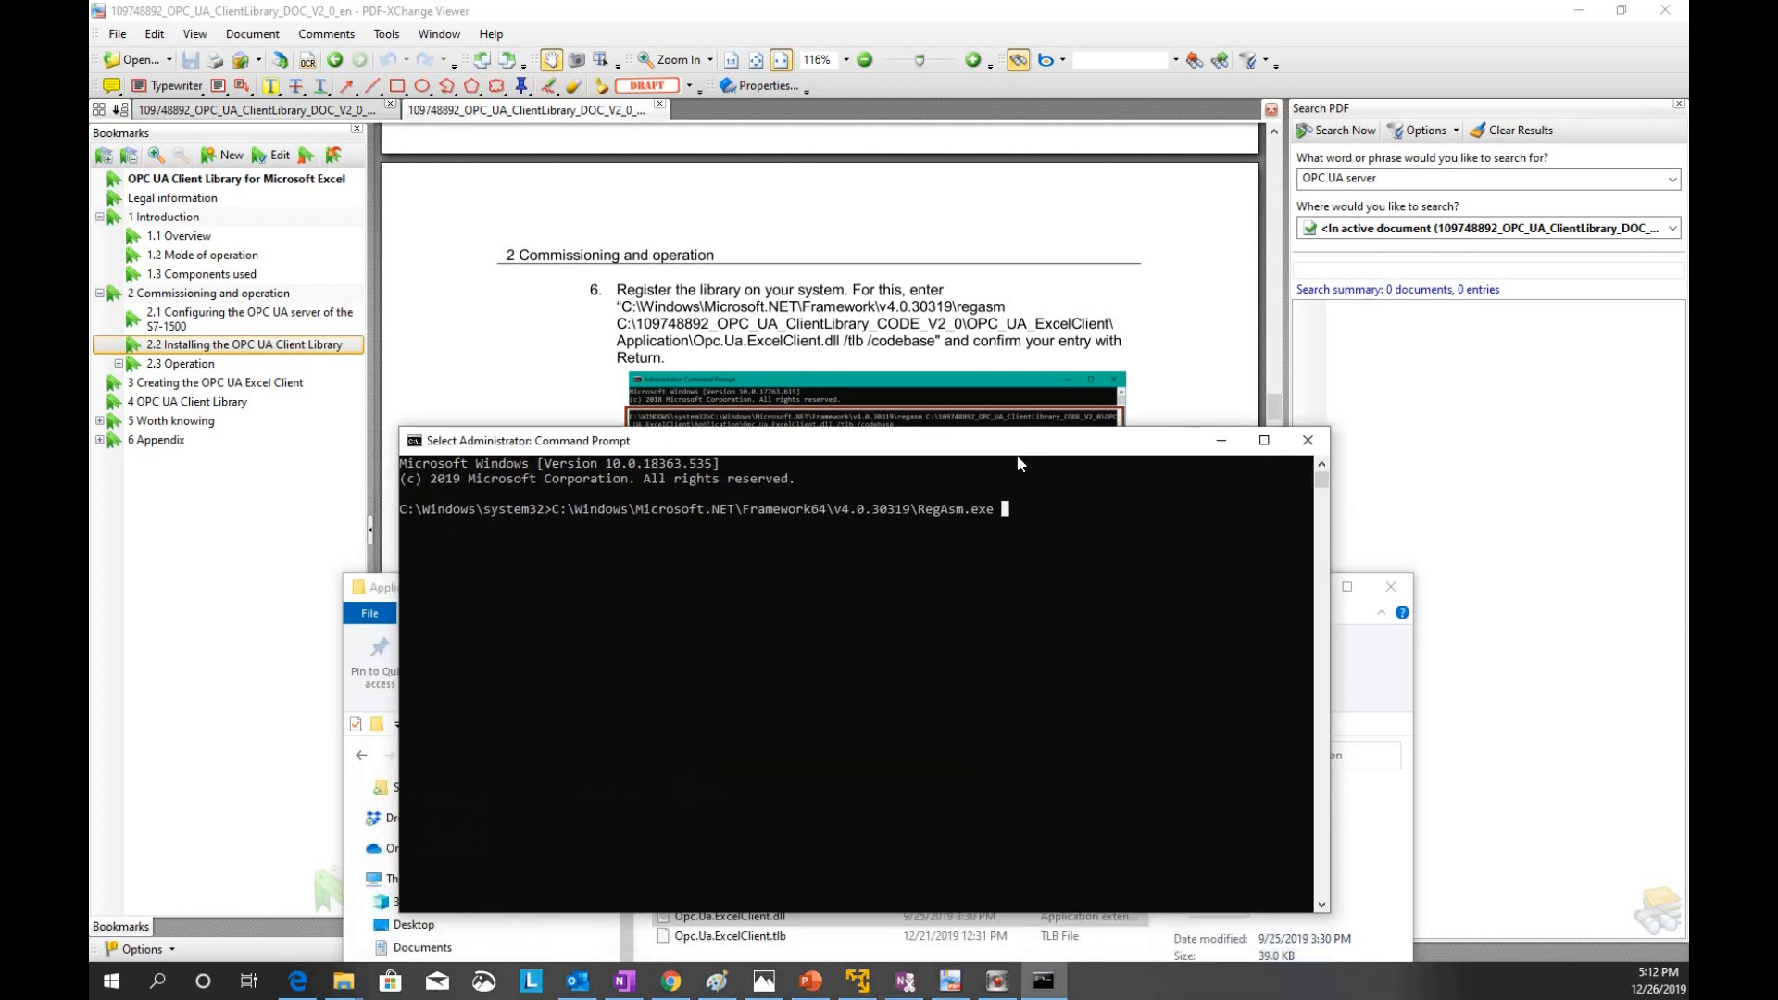
right_click(1025, 593)
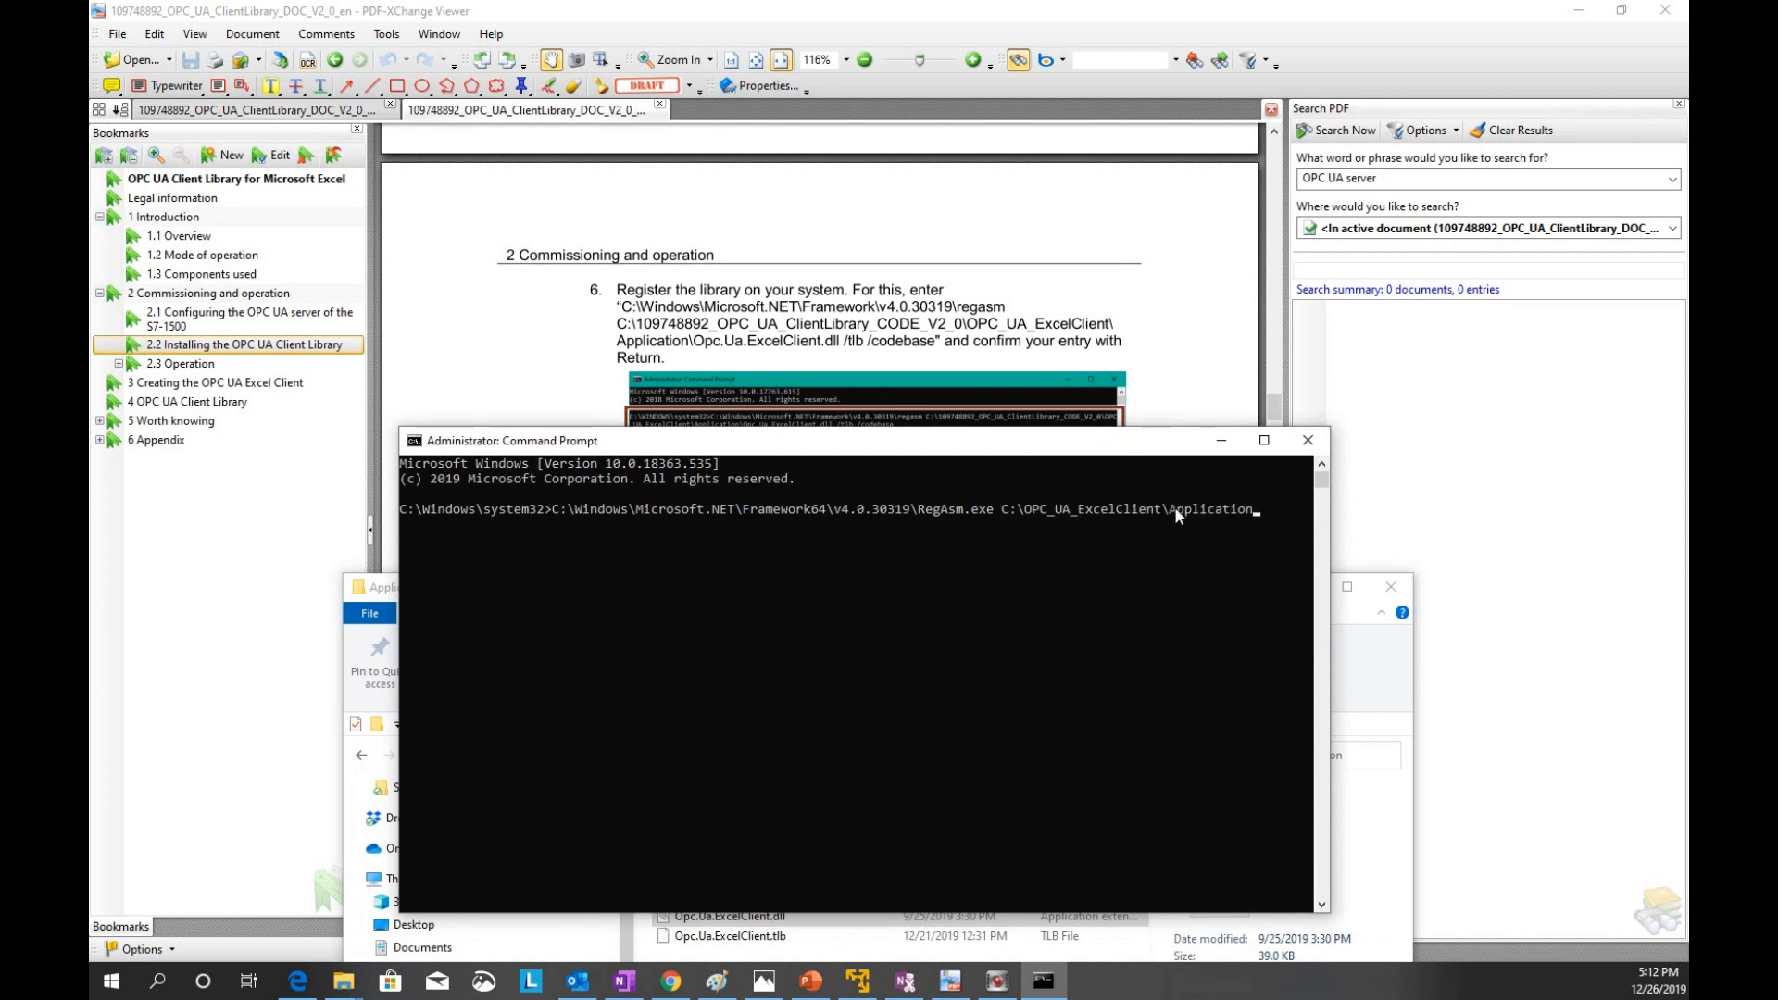
Bring the Application folder into view, copy the file name Opc.Ua.ExcelClient.dll, and minimize the folder window
drag(1181, 446, 1095, 765)
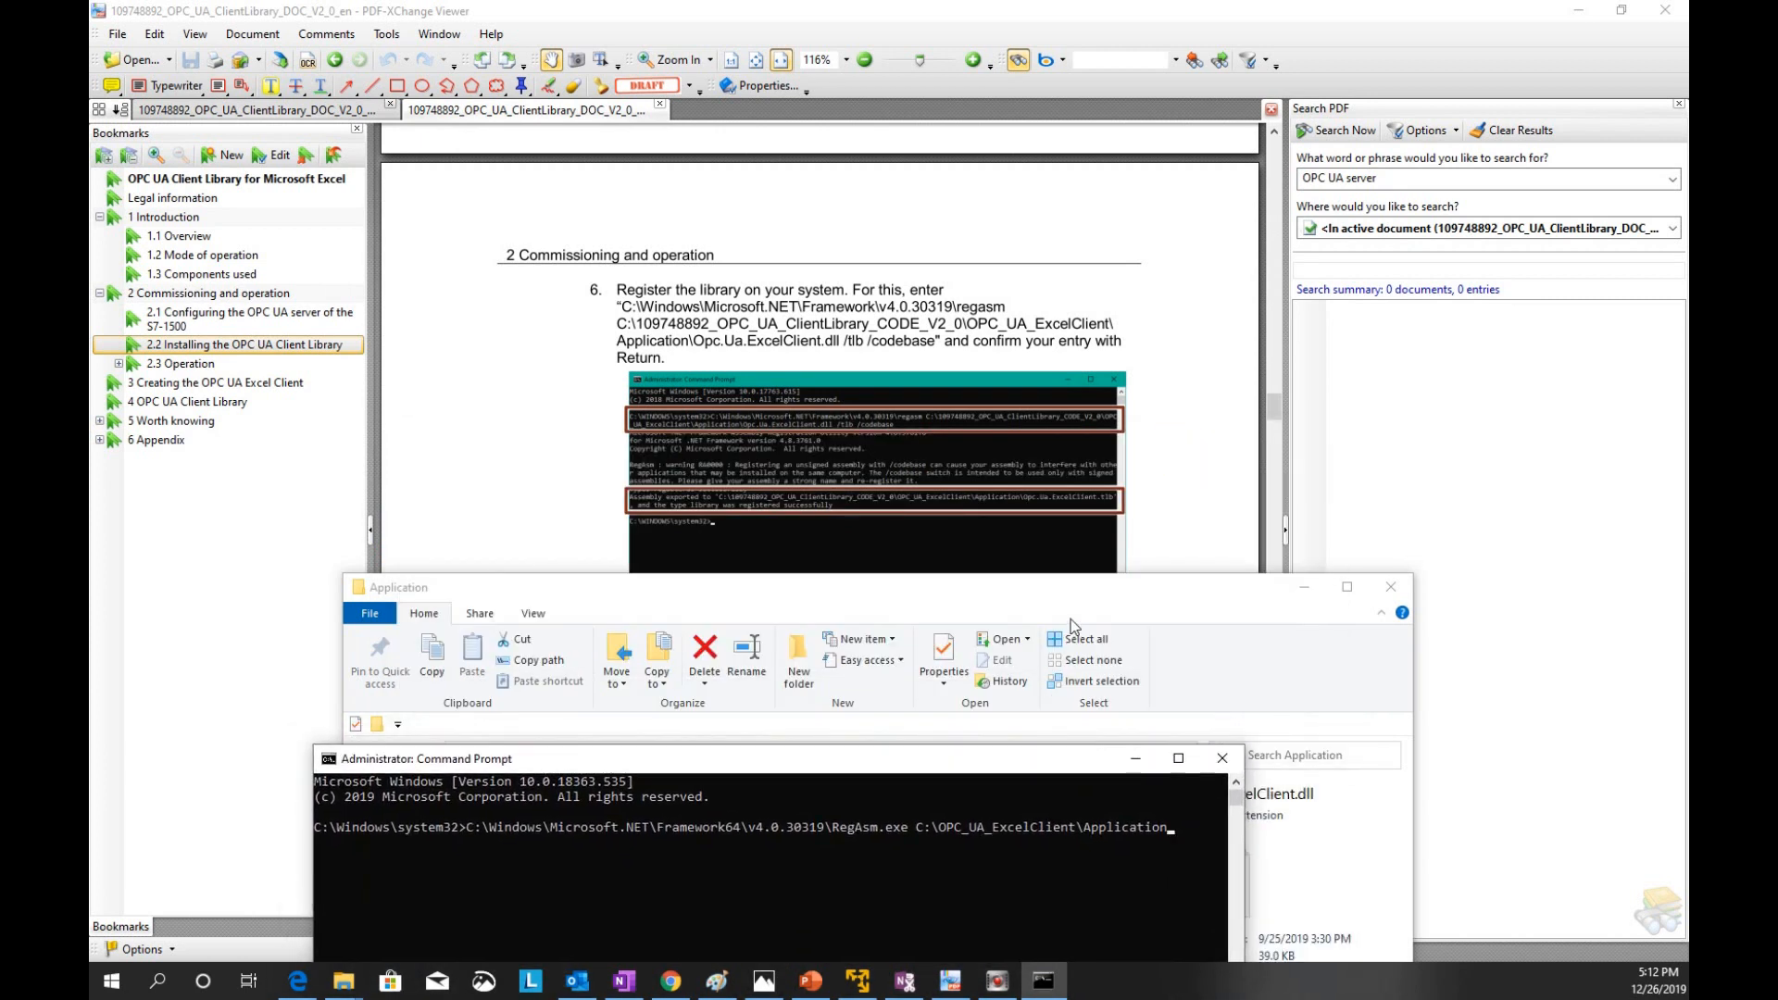
click(1058, 587)
drag(992, 589, 930, 339)
click(701, 668)
click(729, 668)
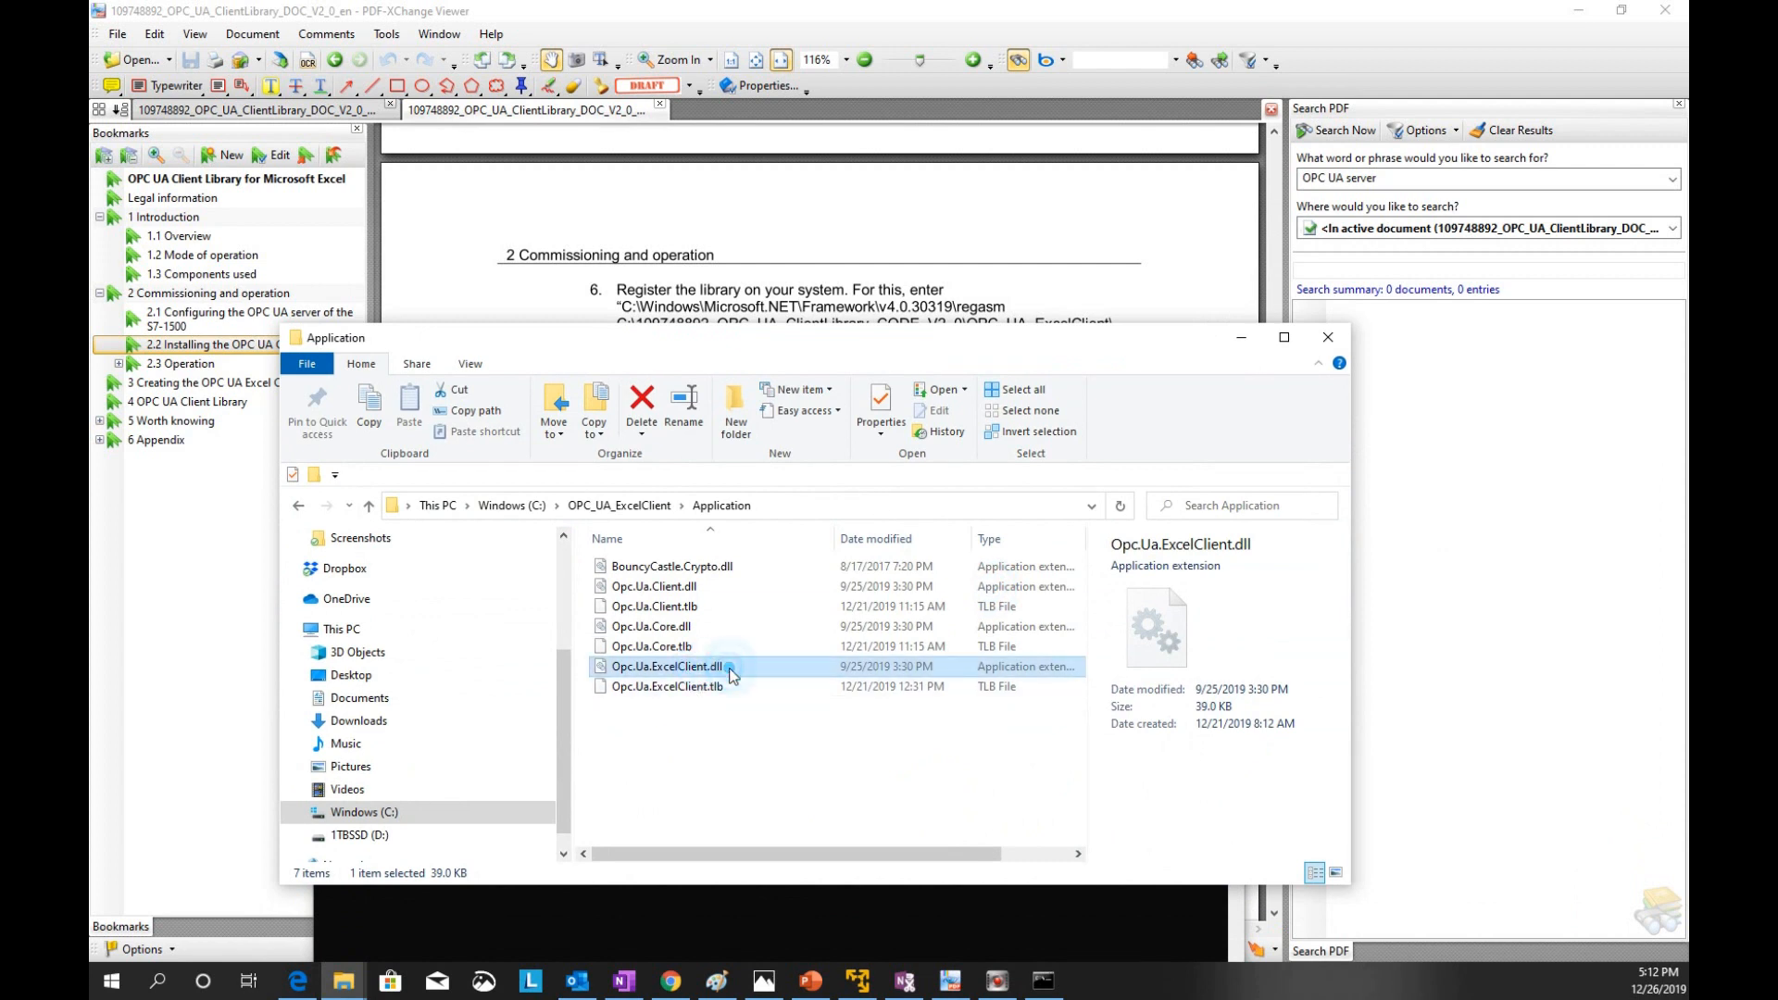
right_click(649, 659)
click(738, 722)
click(1241, 338)
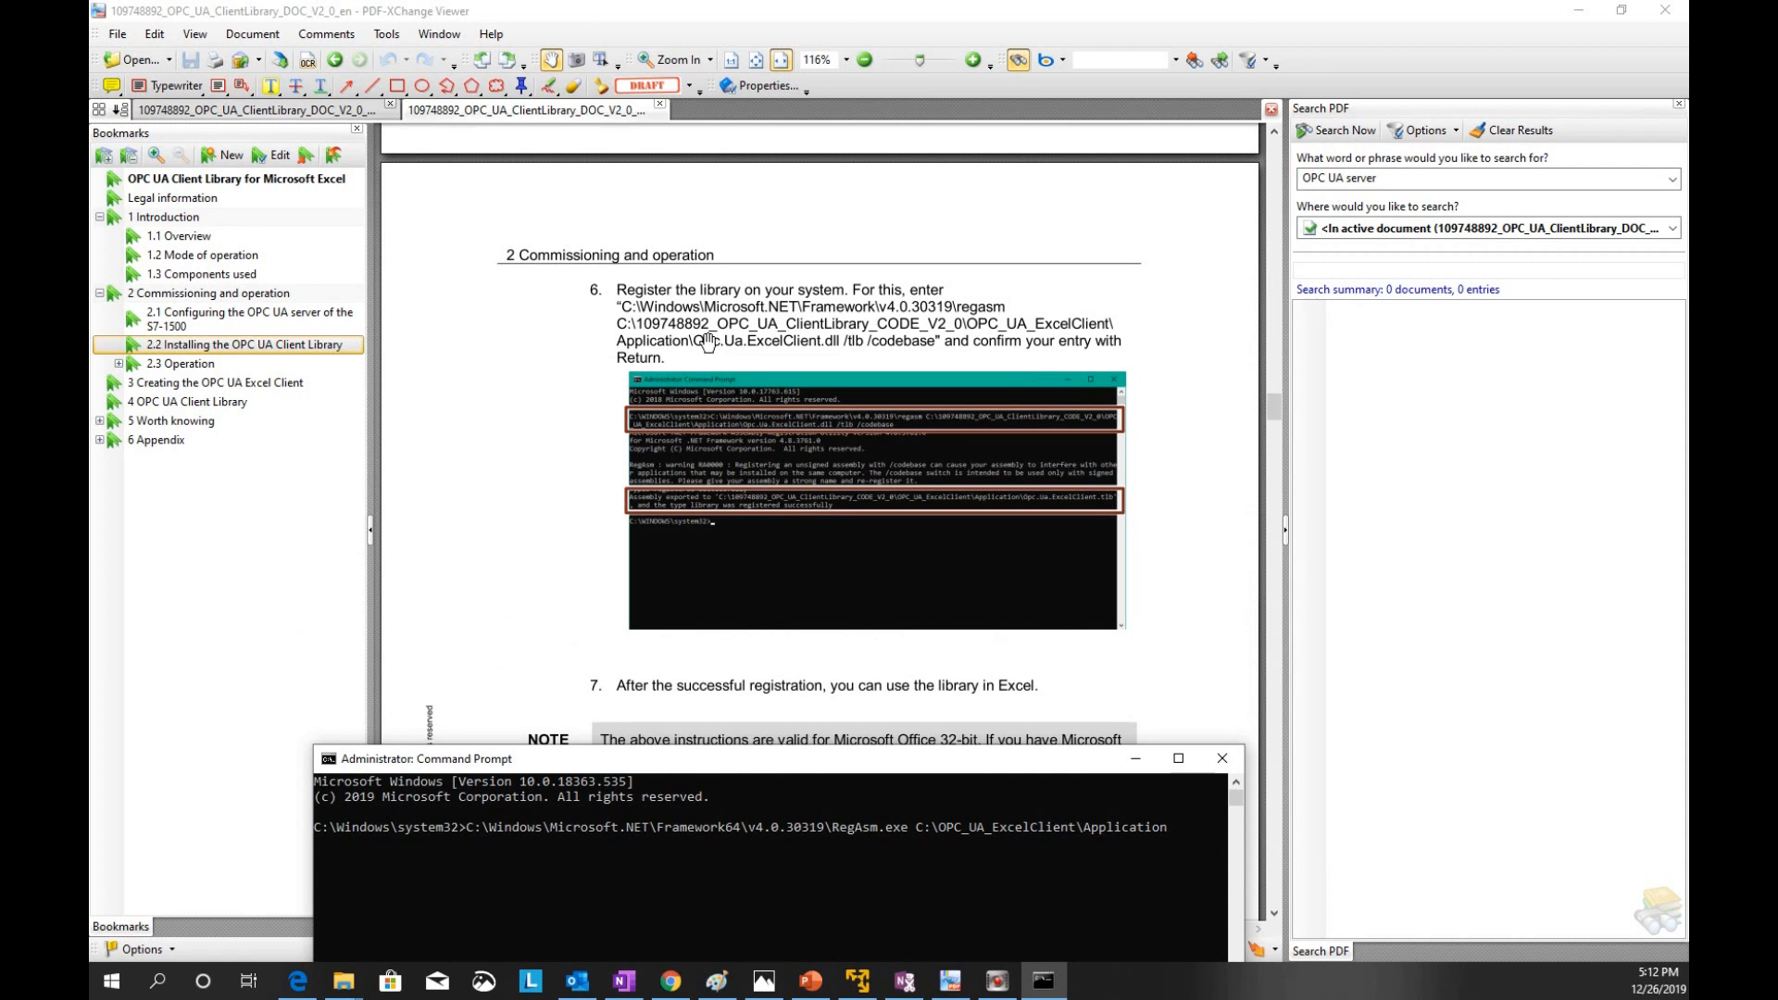
Complete the RegAsm command in the Command Prompt with \Opc.Ua.ExcelClient.dll /tlb /codebase and run it
drag(1032, 760, 839, 621)
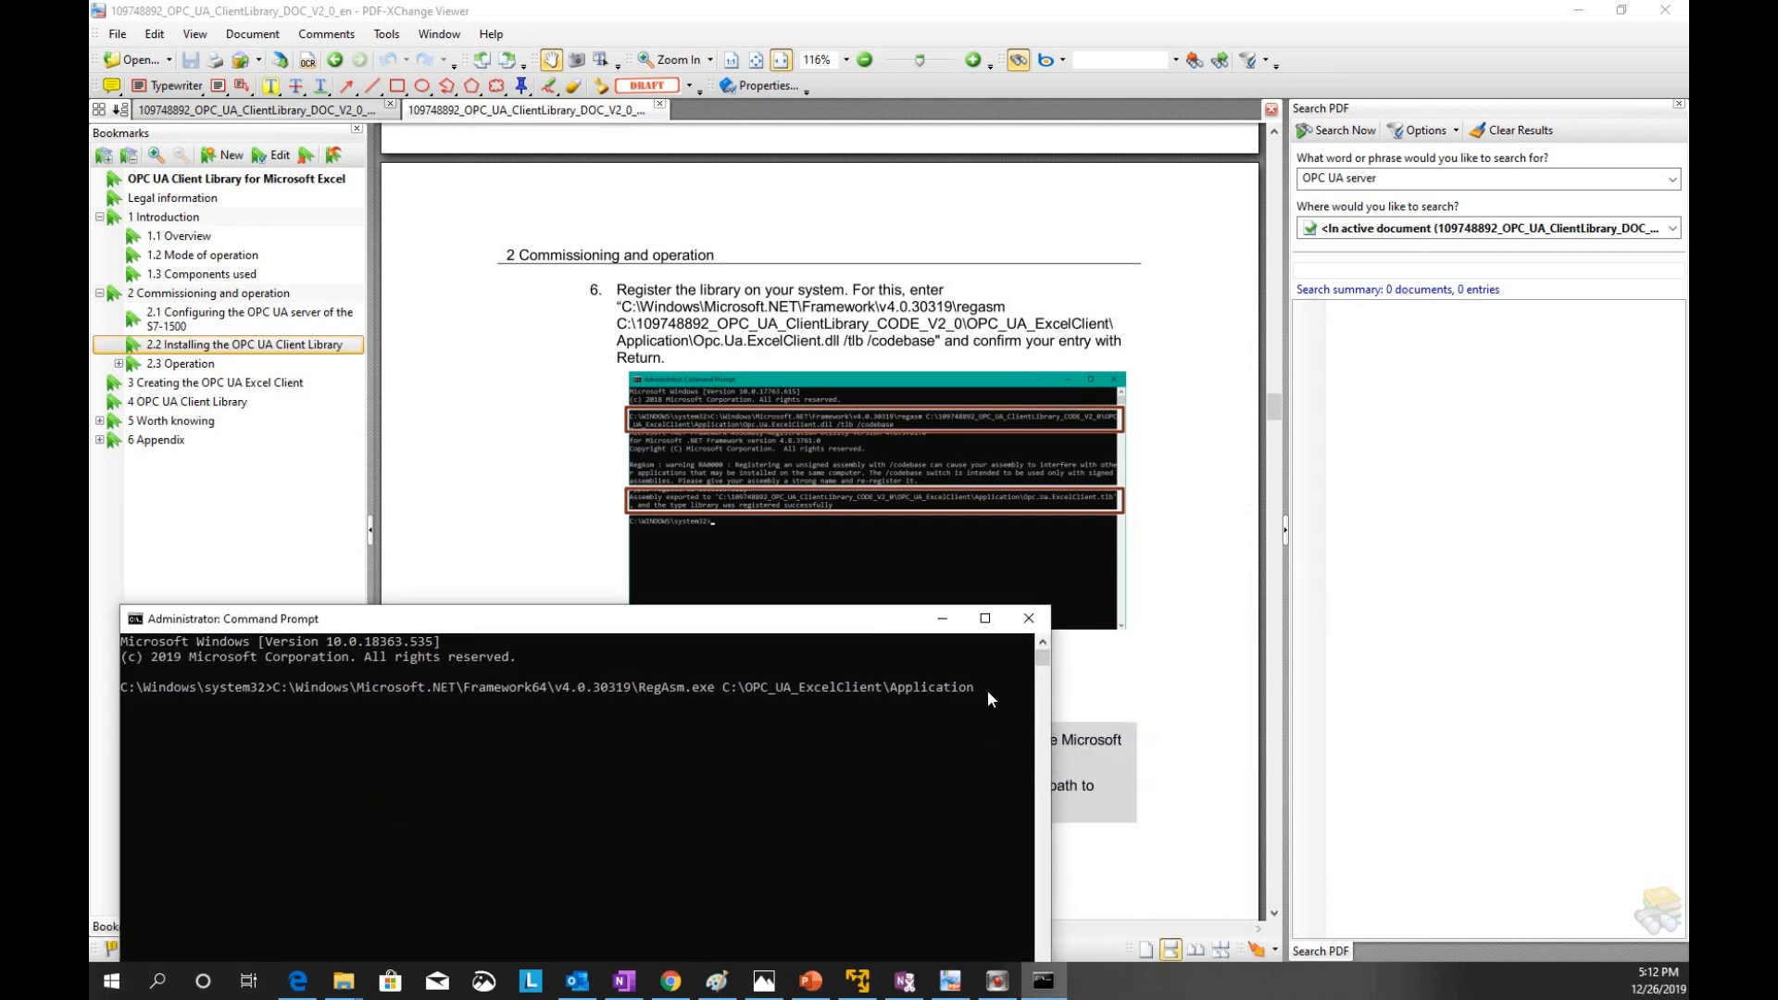
key(ctrl+v)
text(/tlb /codebase)
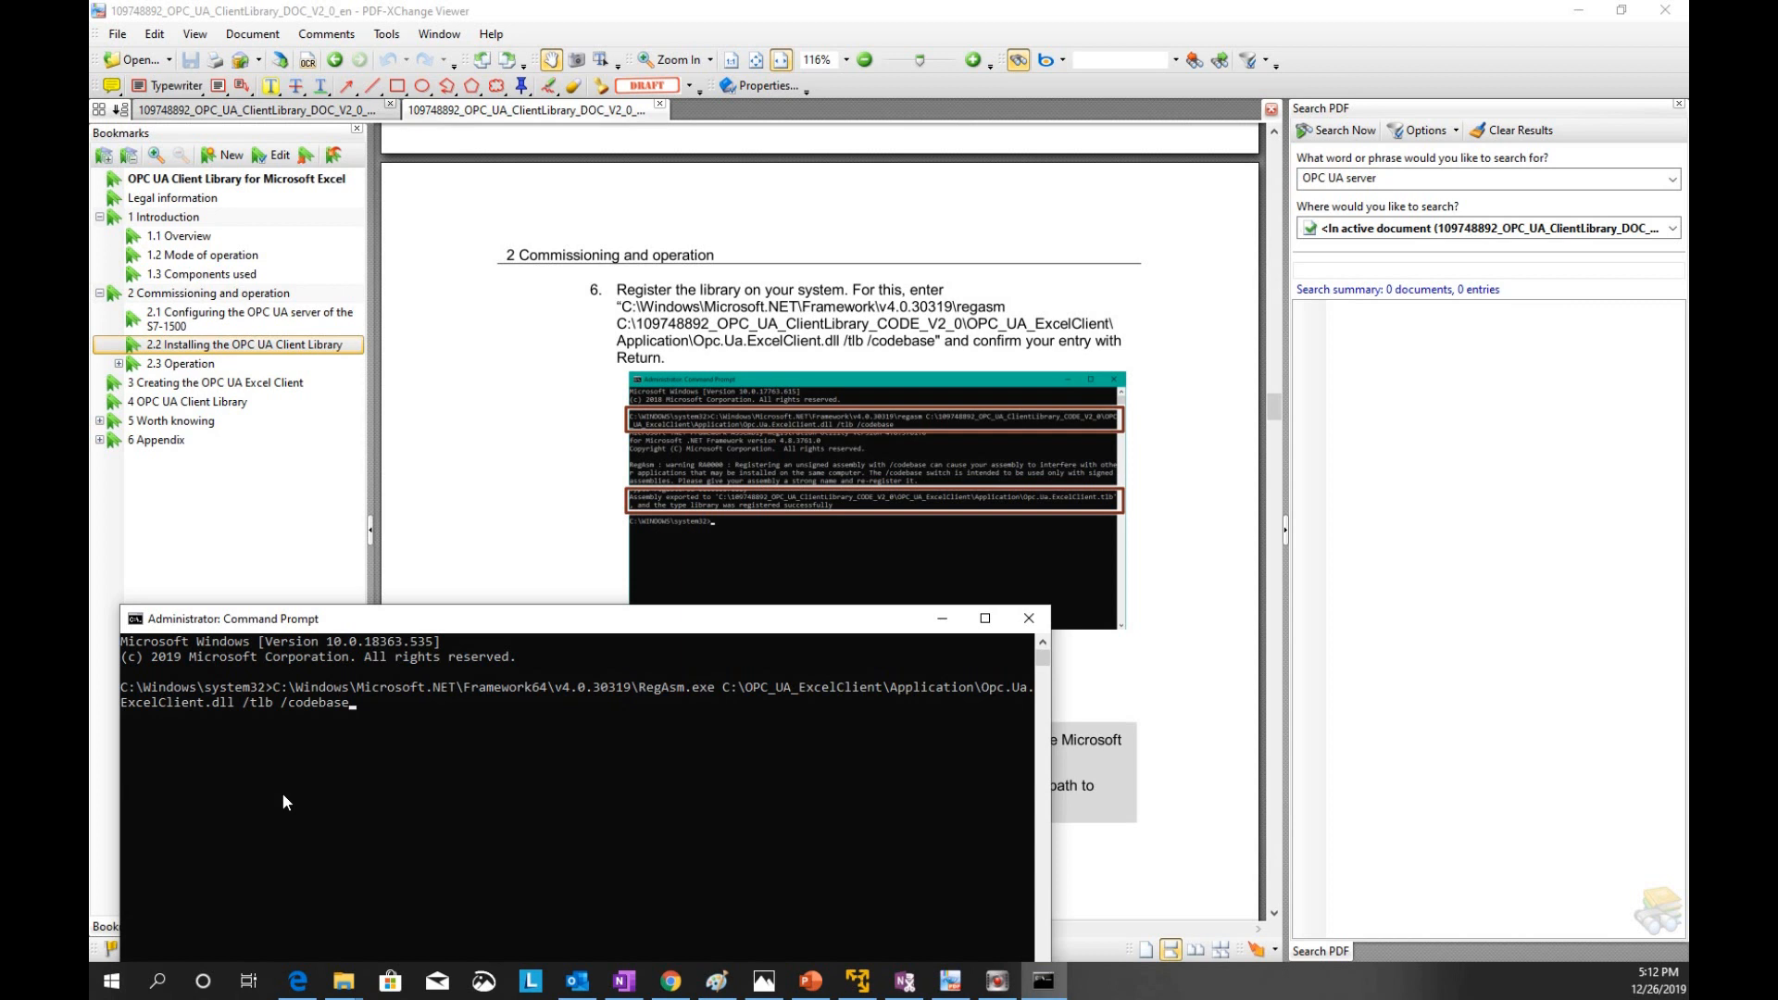
drag(447, 618, 667, 557)
key(Return)
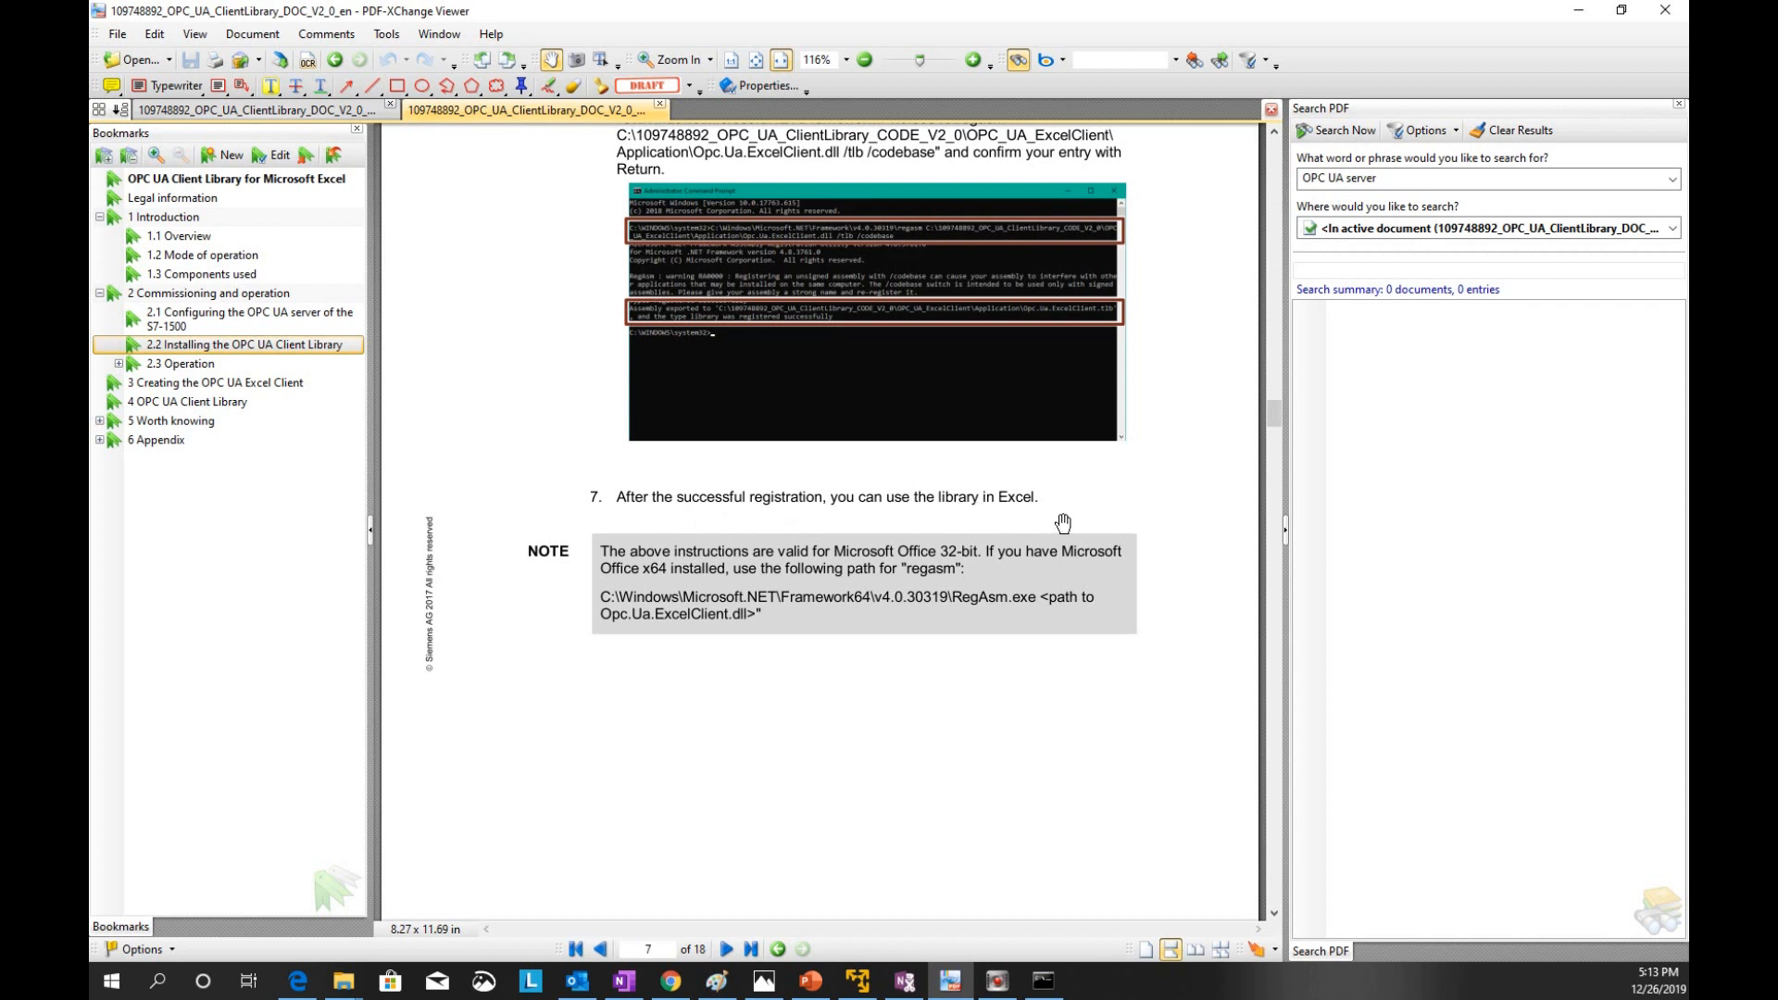
Check manual section 2.3 Operation, then open the 109748892_OPC_UA_ClientLibrary_Sample workbook from C:\OPC_UA_ExcelClient and its OPC Server cell for editing
drag(1129, 480, 1110, 600)
scroll(1065, 597, down, 10)
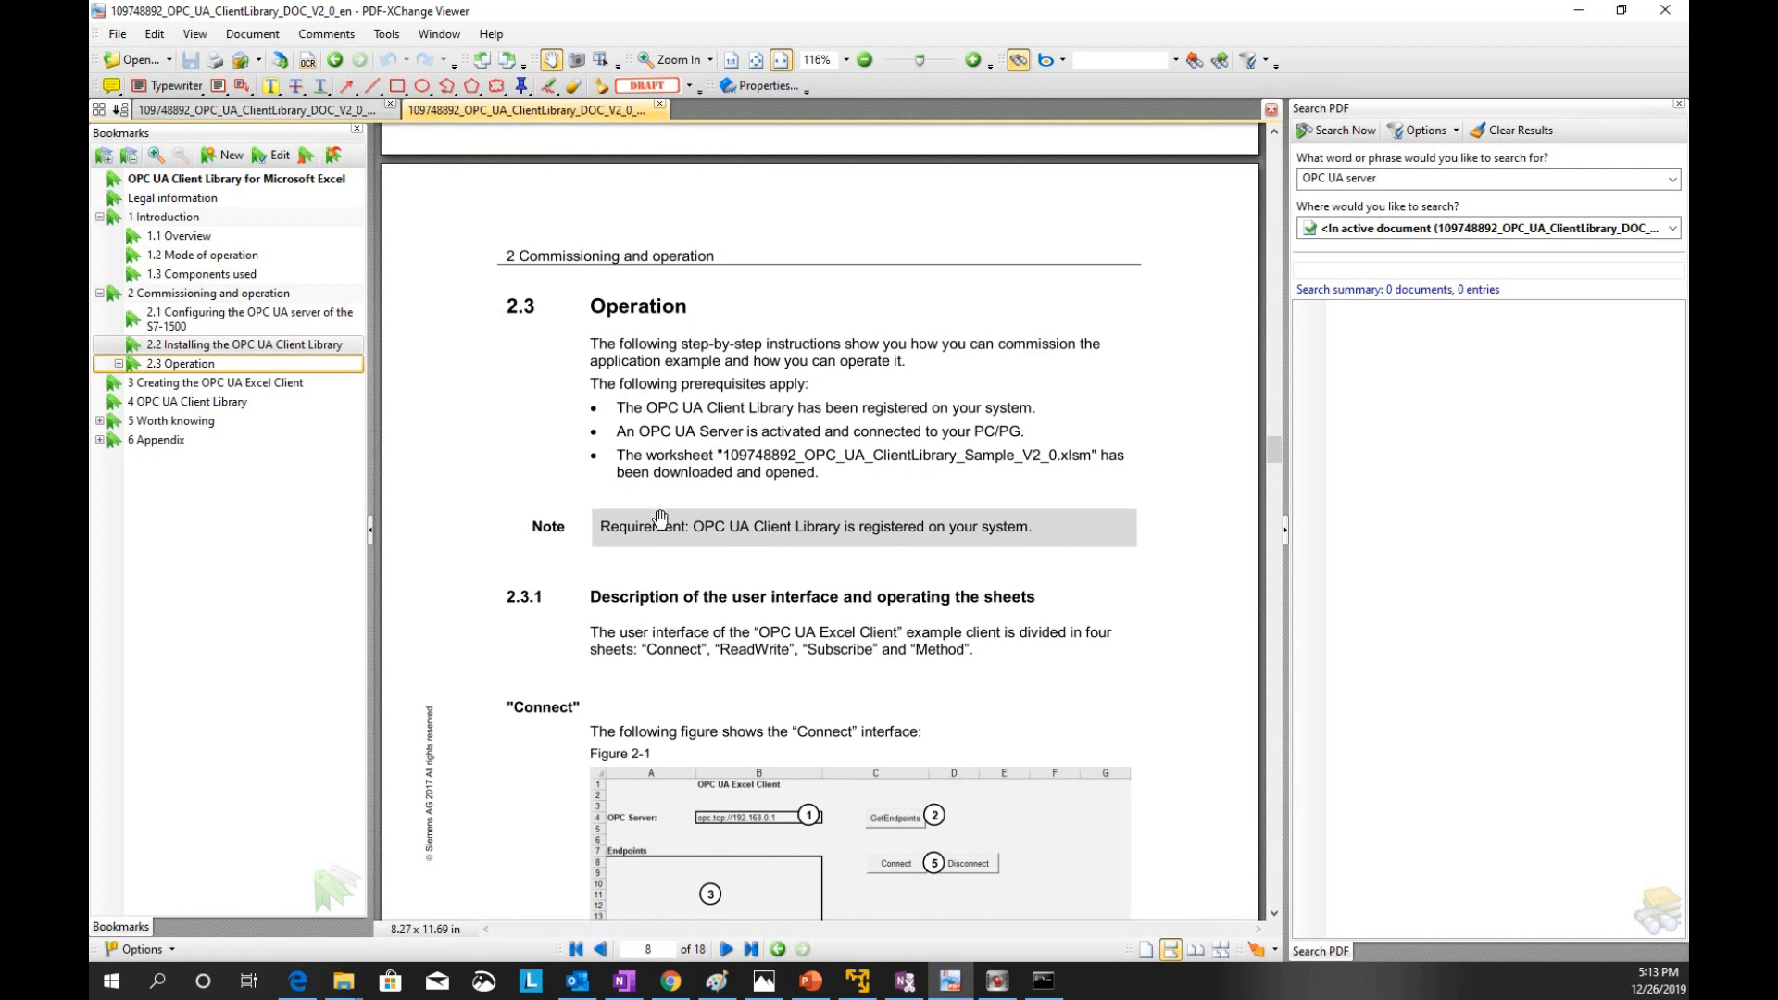
scroll(681, 695, down, 3)
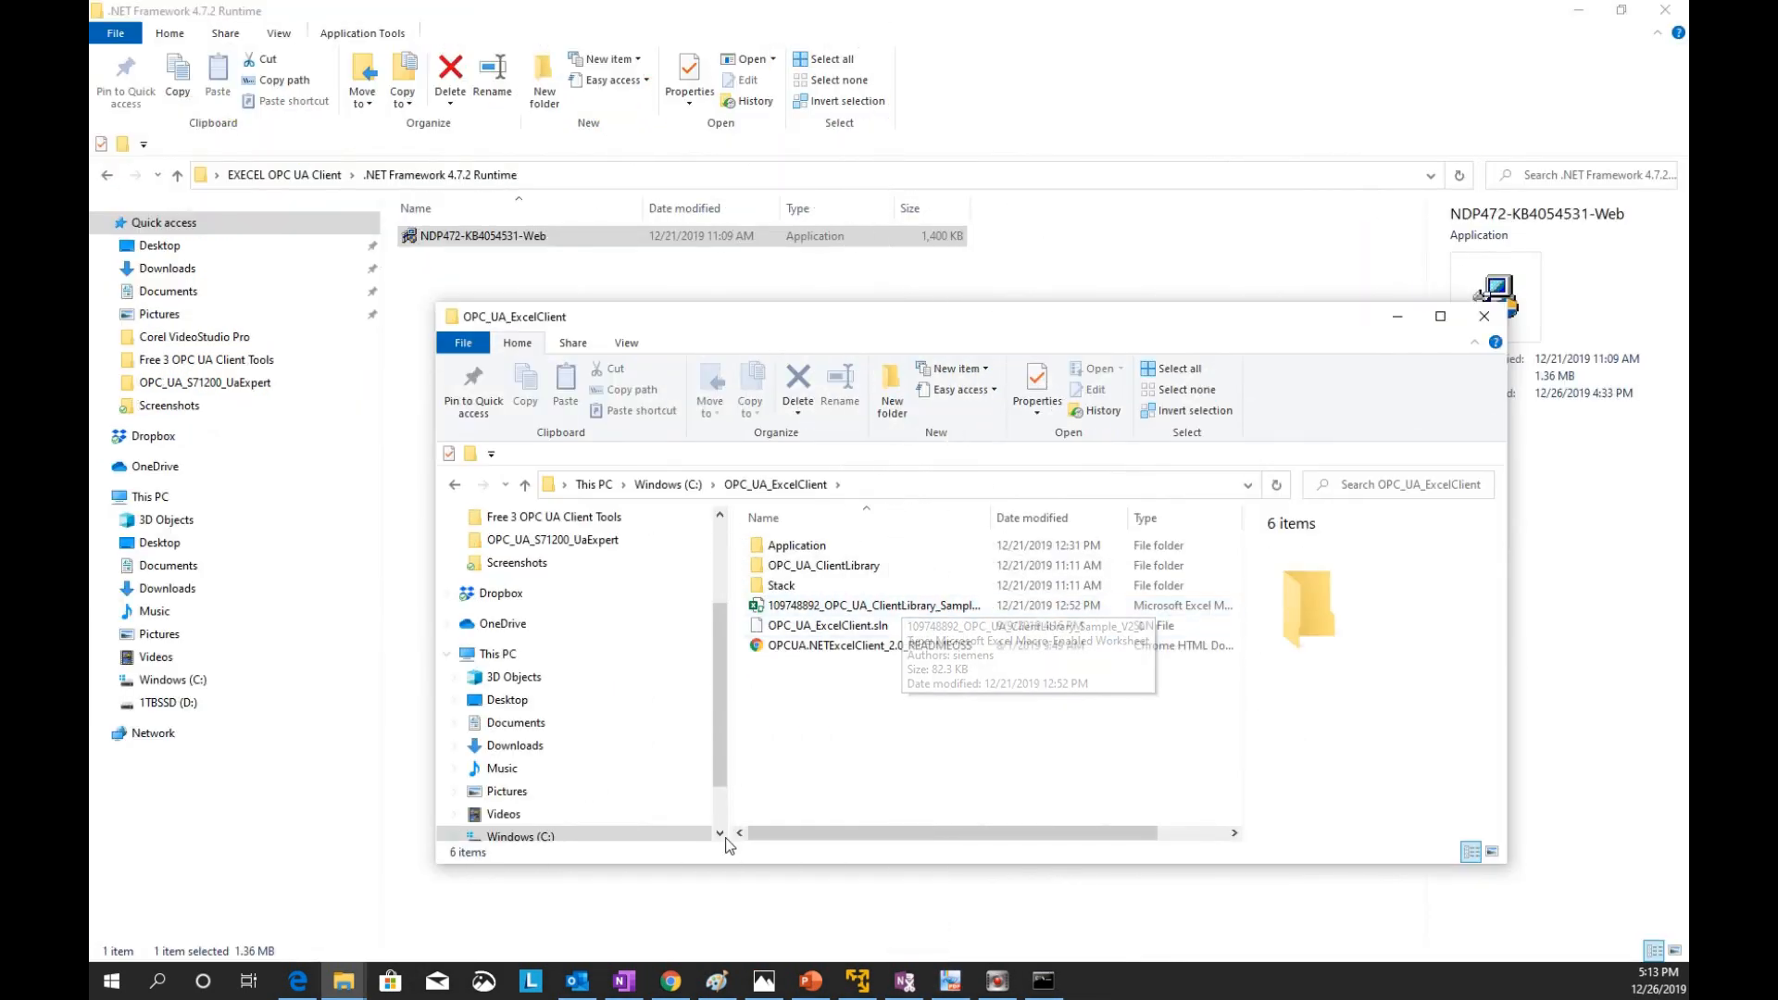
double_click(942, 609)
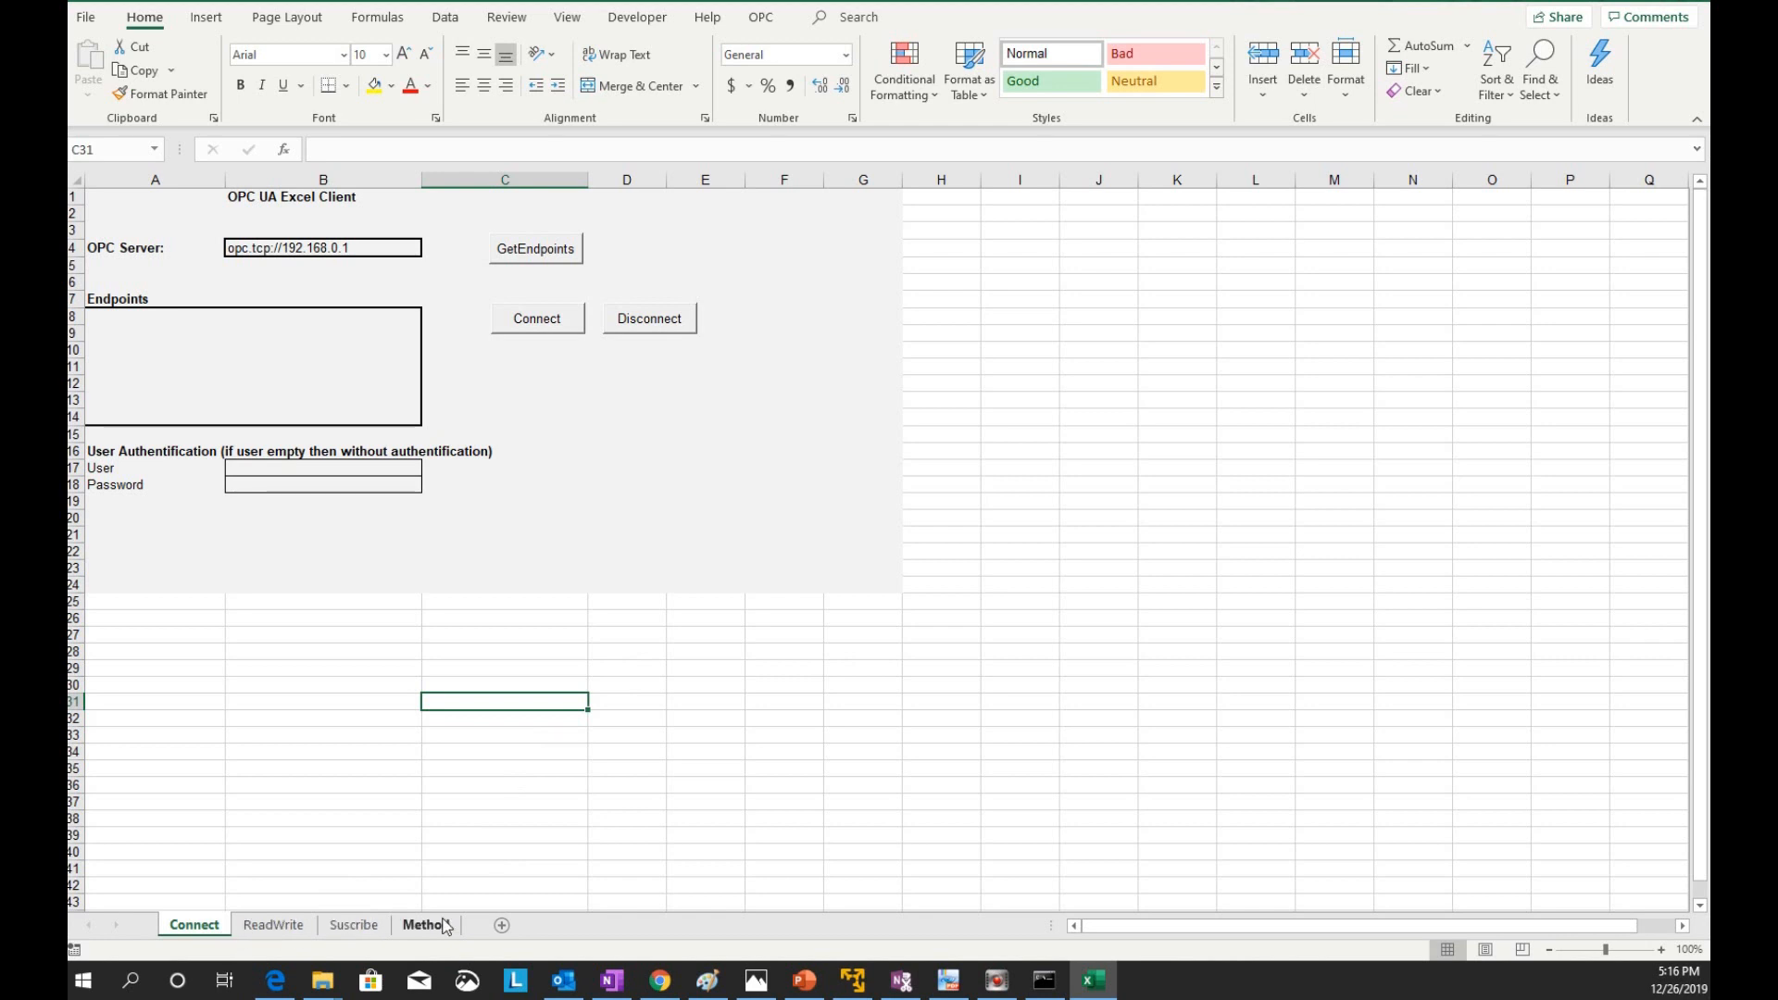
double_click(373, 248)
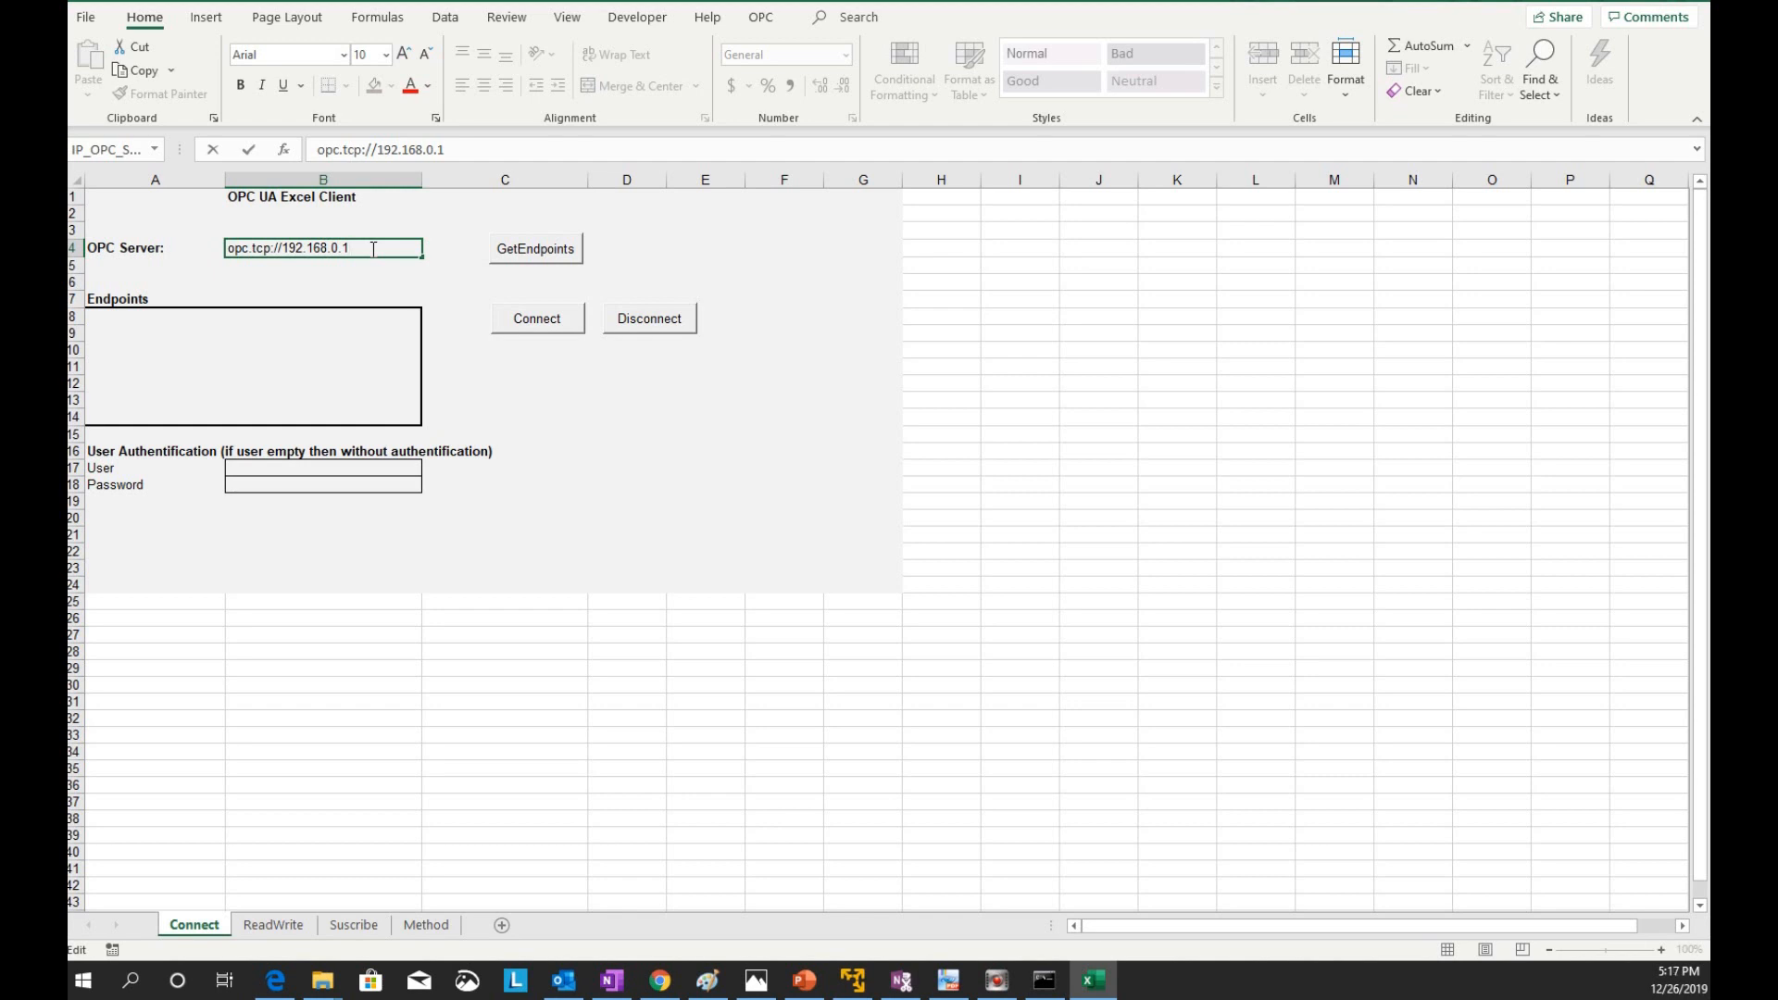
Switch to TIA Portal and look up the OPC UA server address in the CPU properties of PLC_1
click(860, 993)
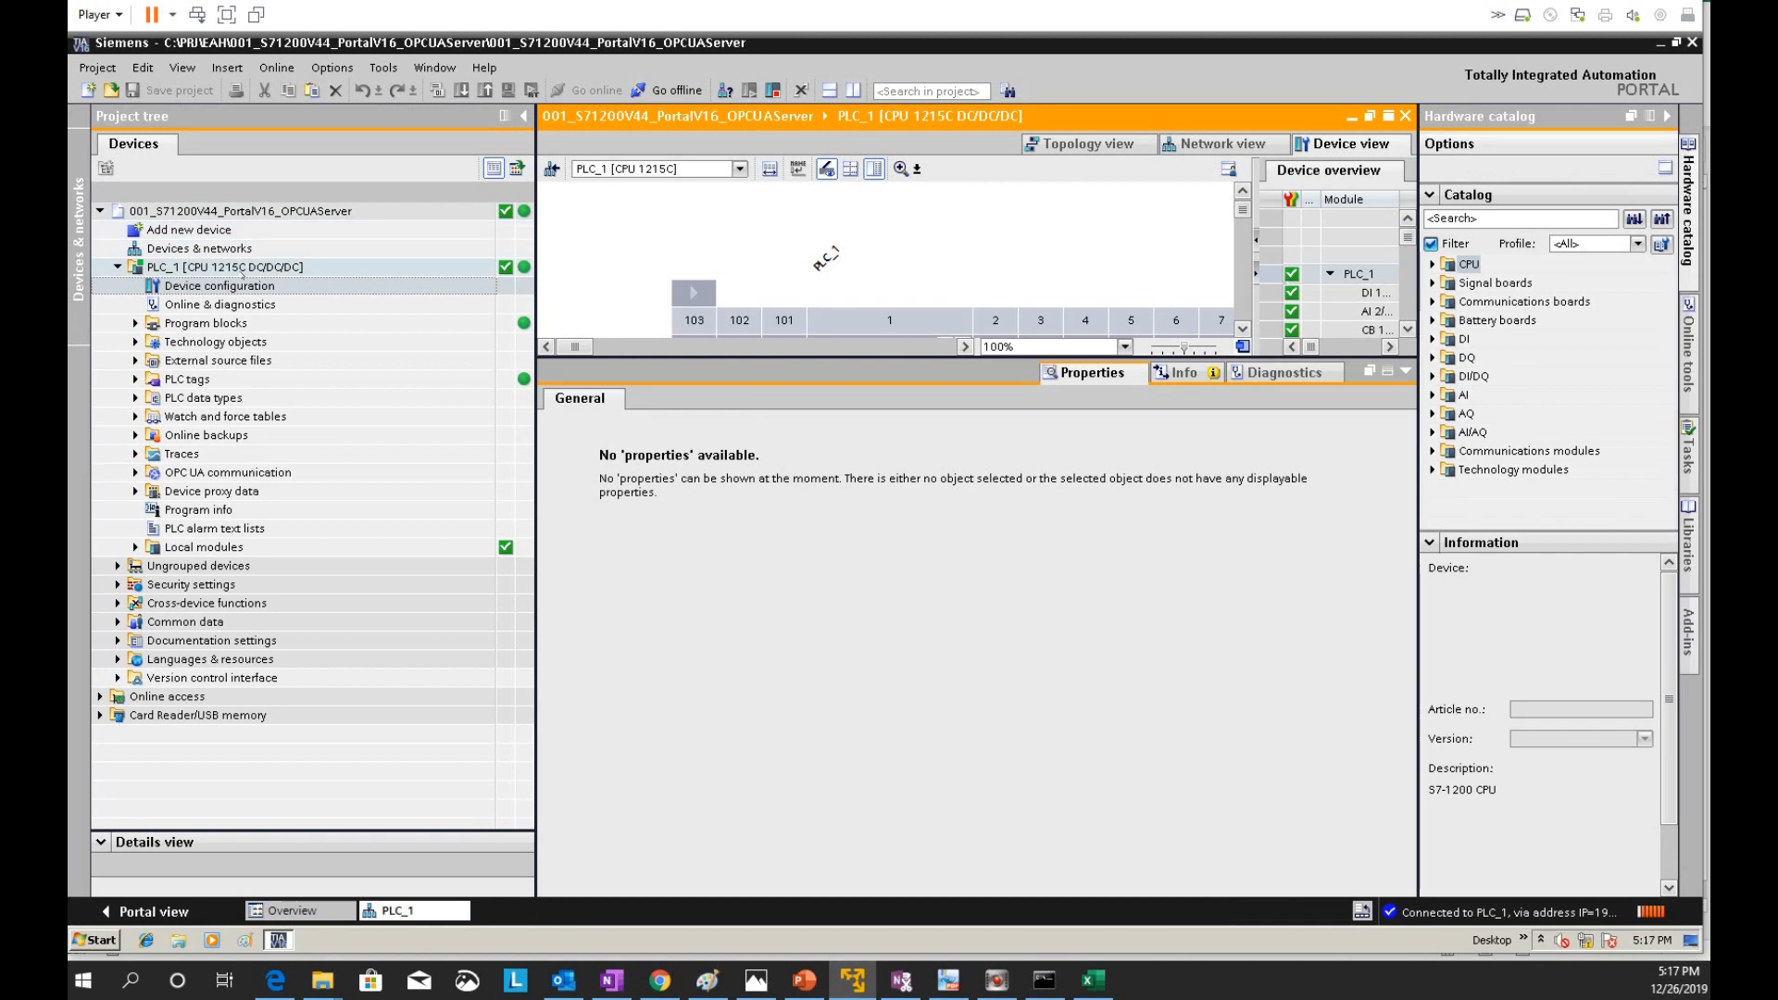
double_click(243, 268)
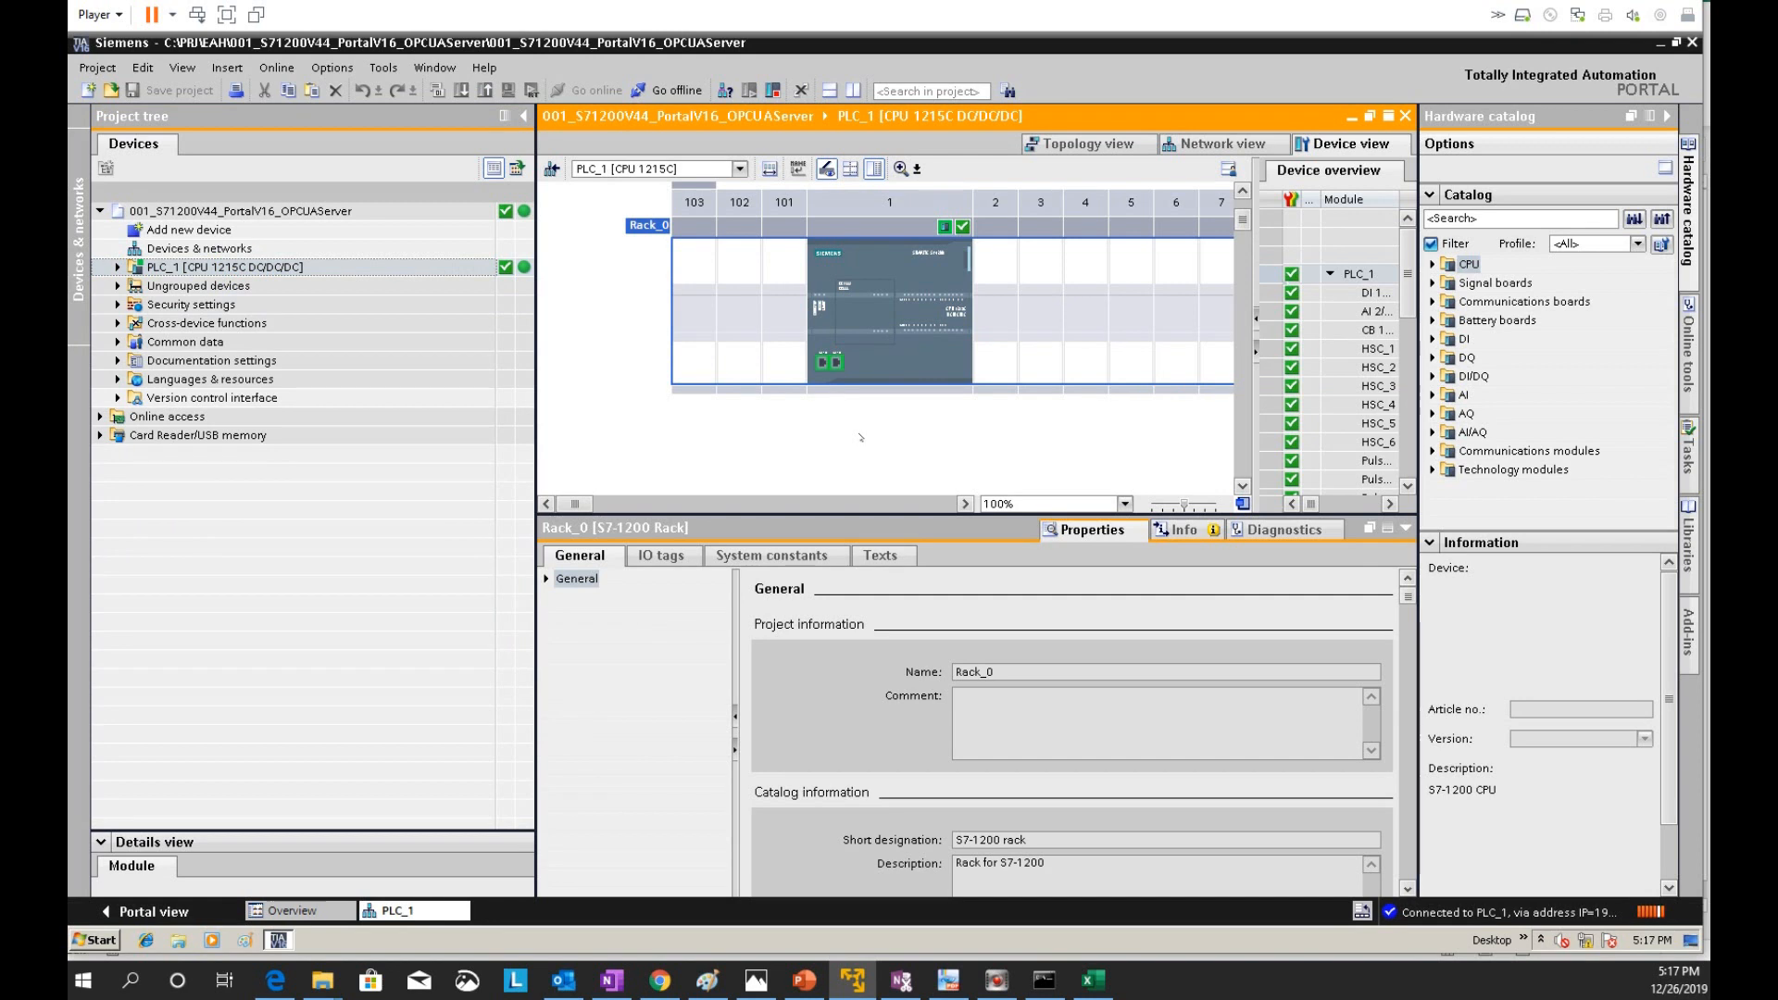
click(928, 365)
drag(741, 512, 741, 364)
click(583, 597)
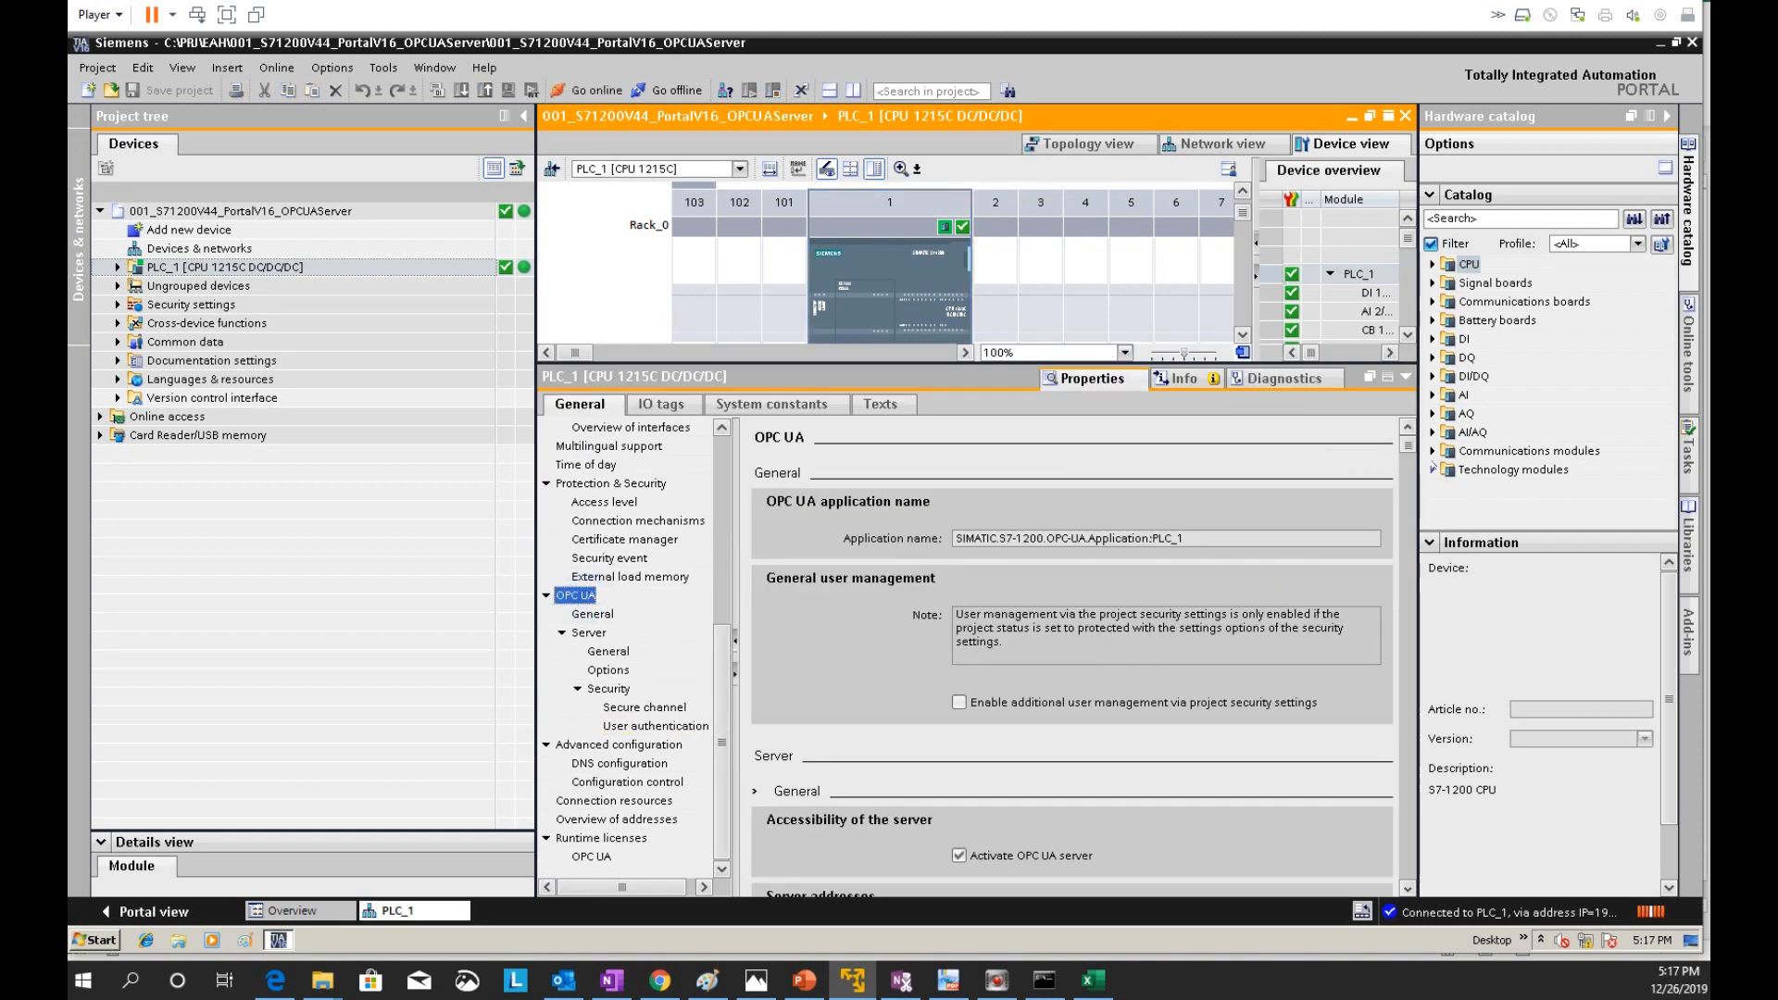
scroll(1073, 658, down, 5)
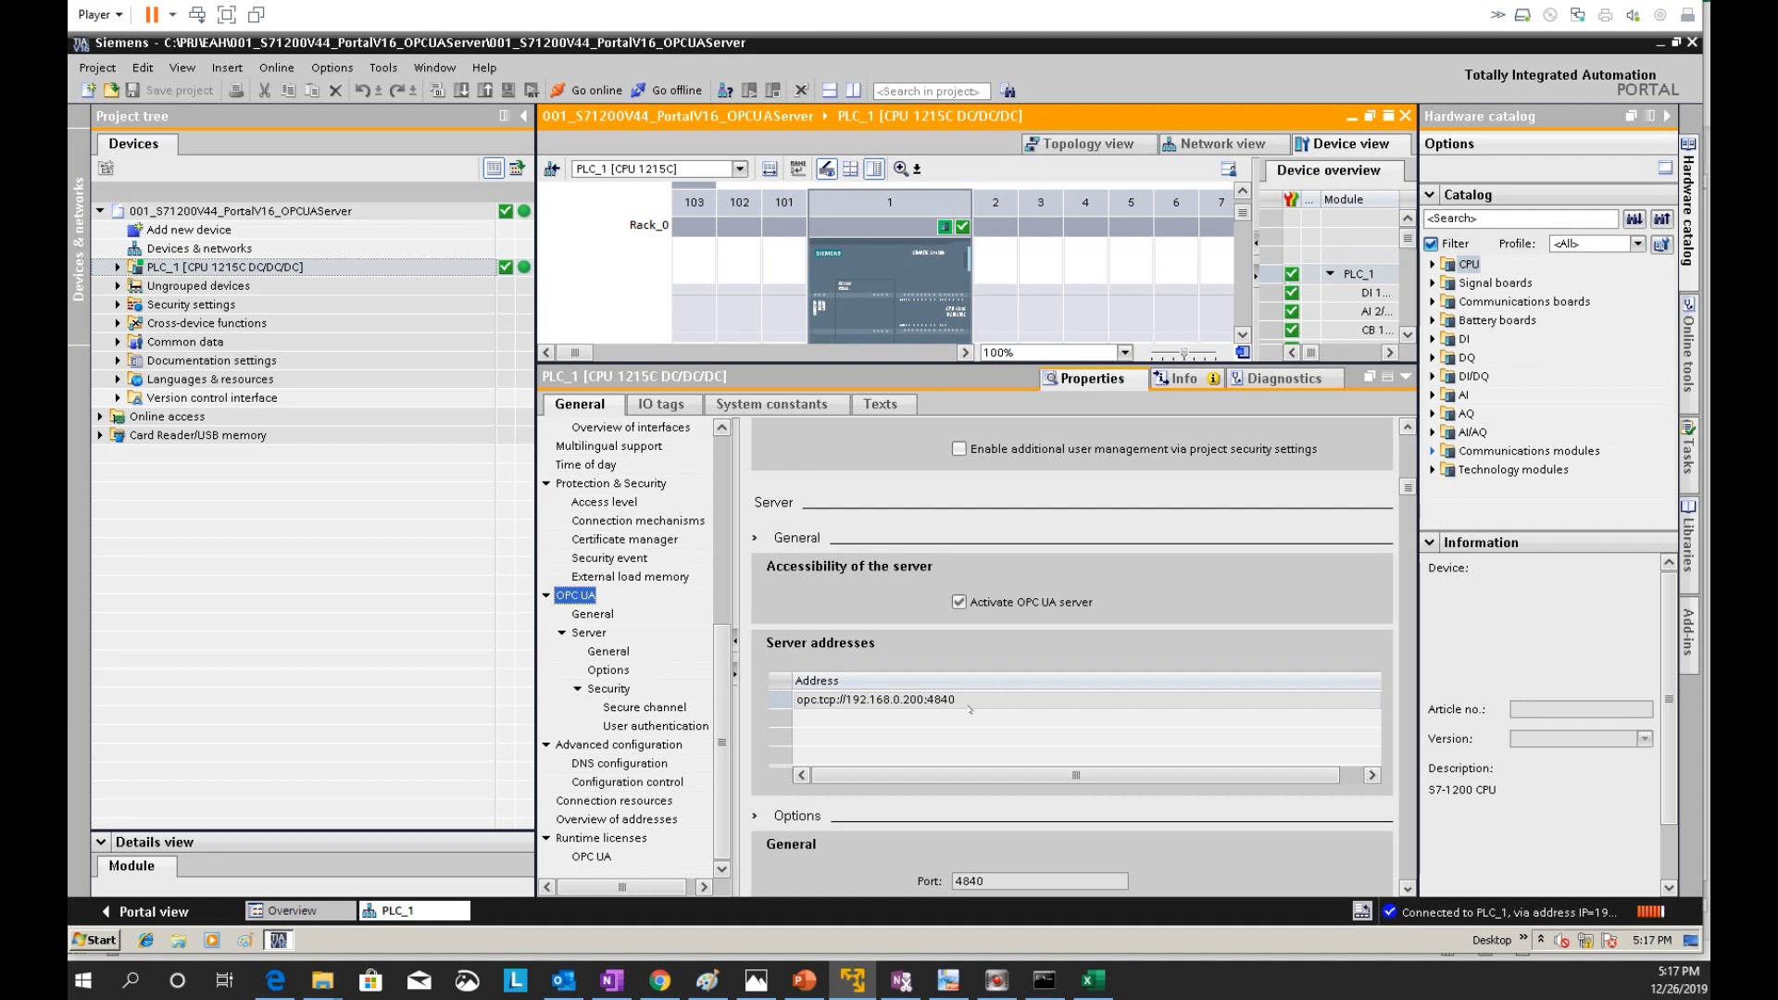
Open Server interface_1 under PLC_1's OPC UA communication and examine its variables, including Sin_X and Sin_Y
click(118, 266)
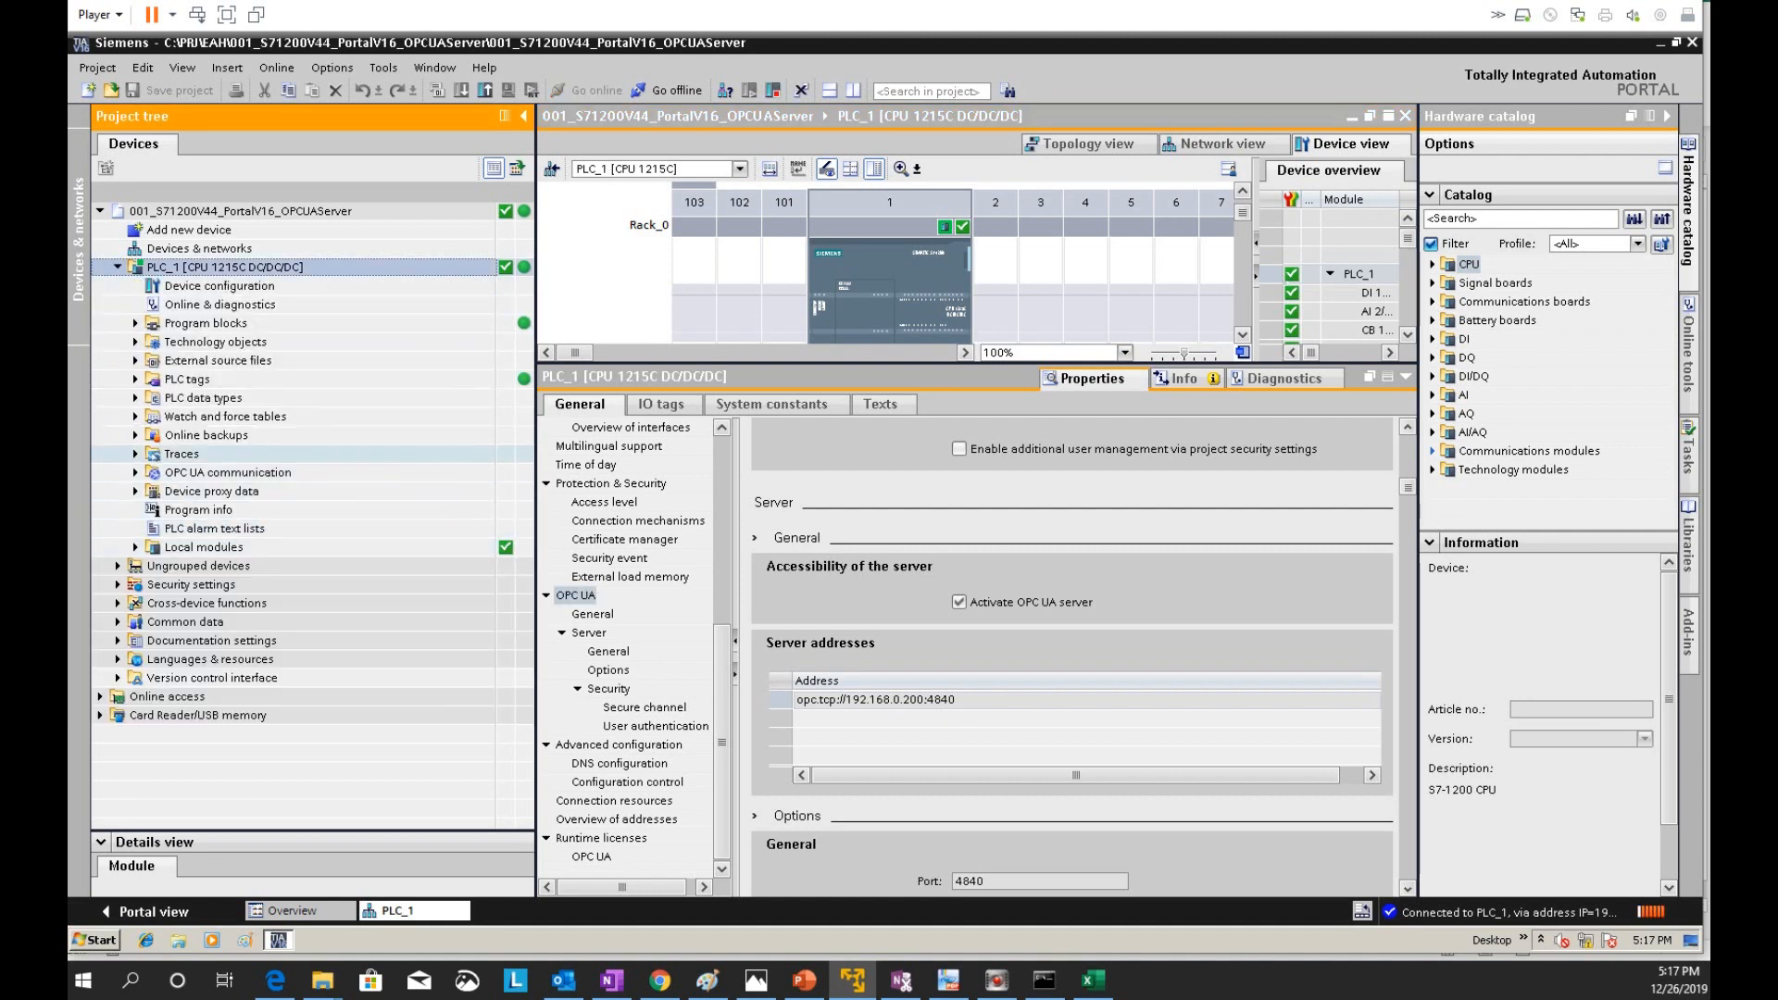
click(135, 472)
click(153, 490)
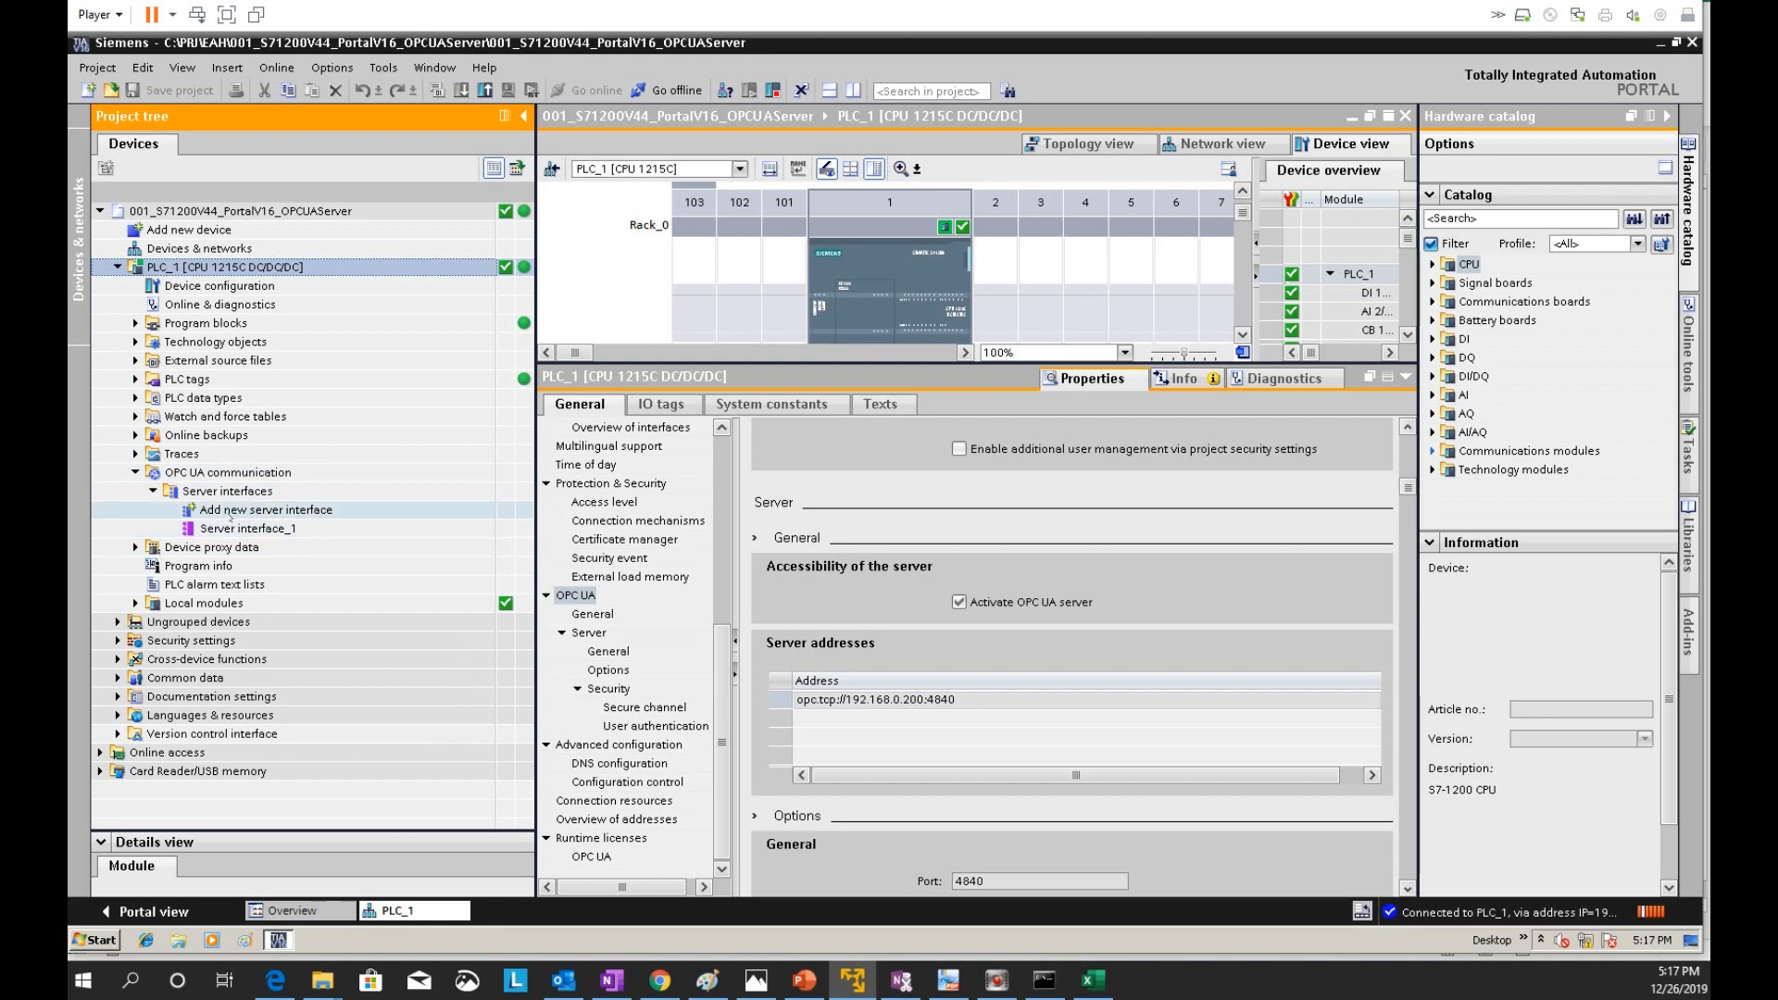
click(248, 528)
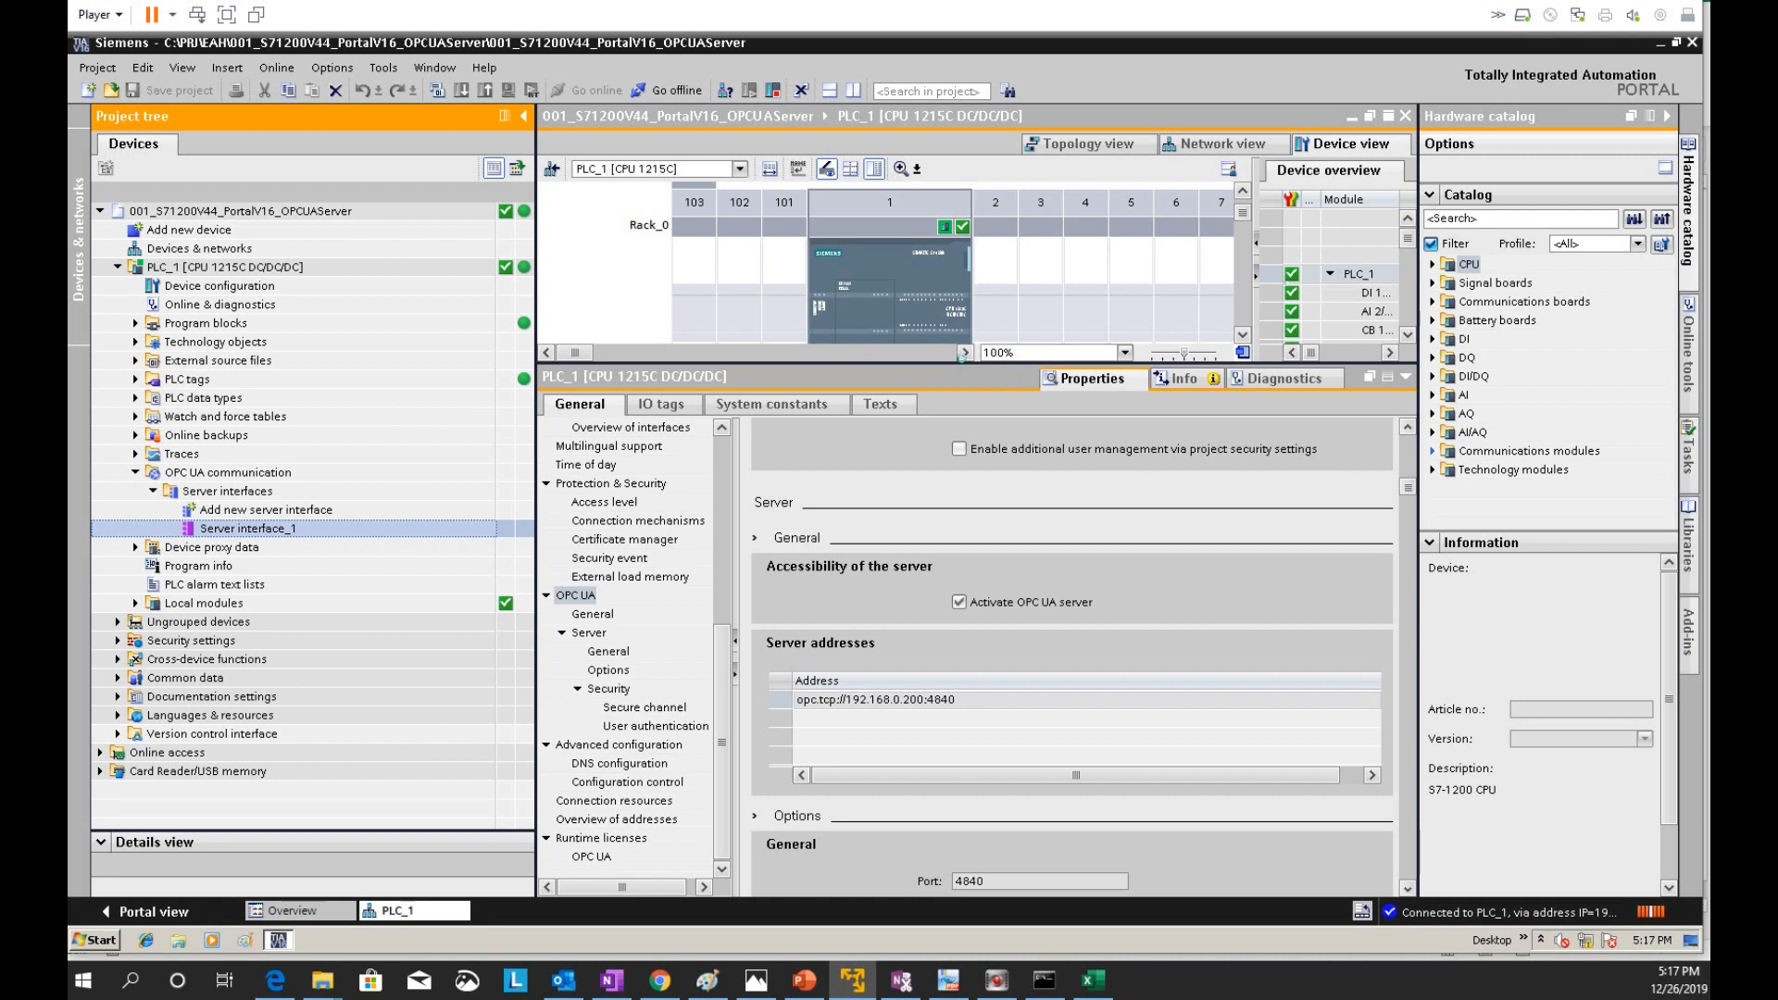
drag(937, 363, 897, 625)
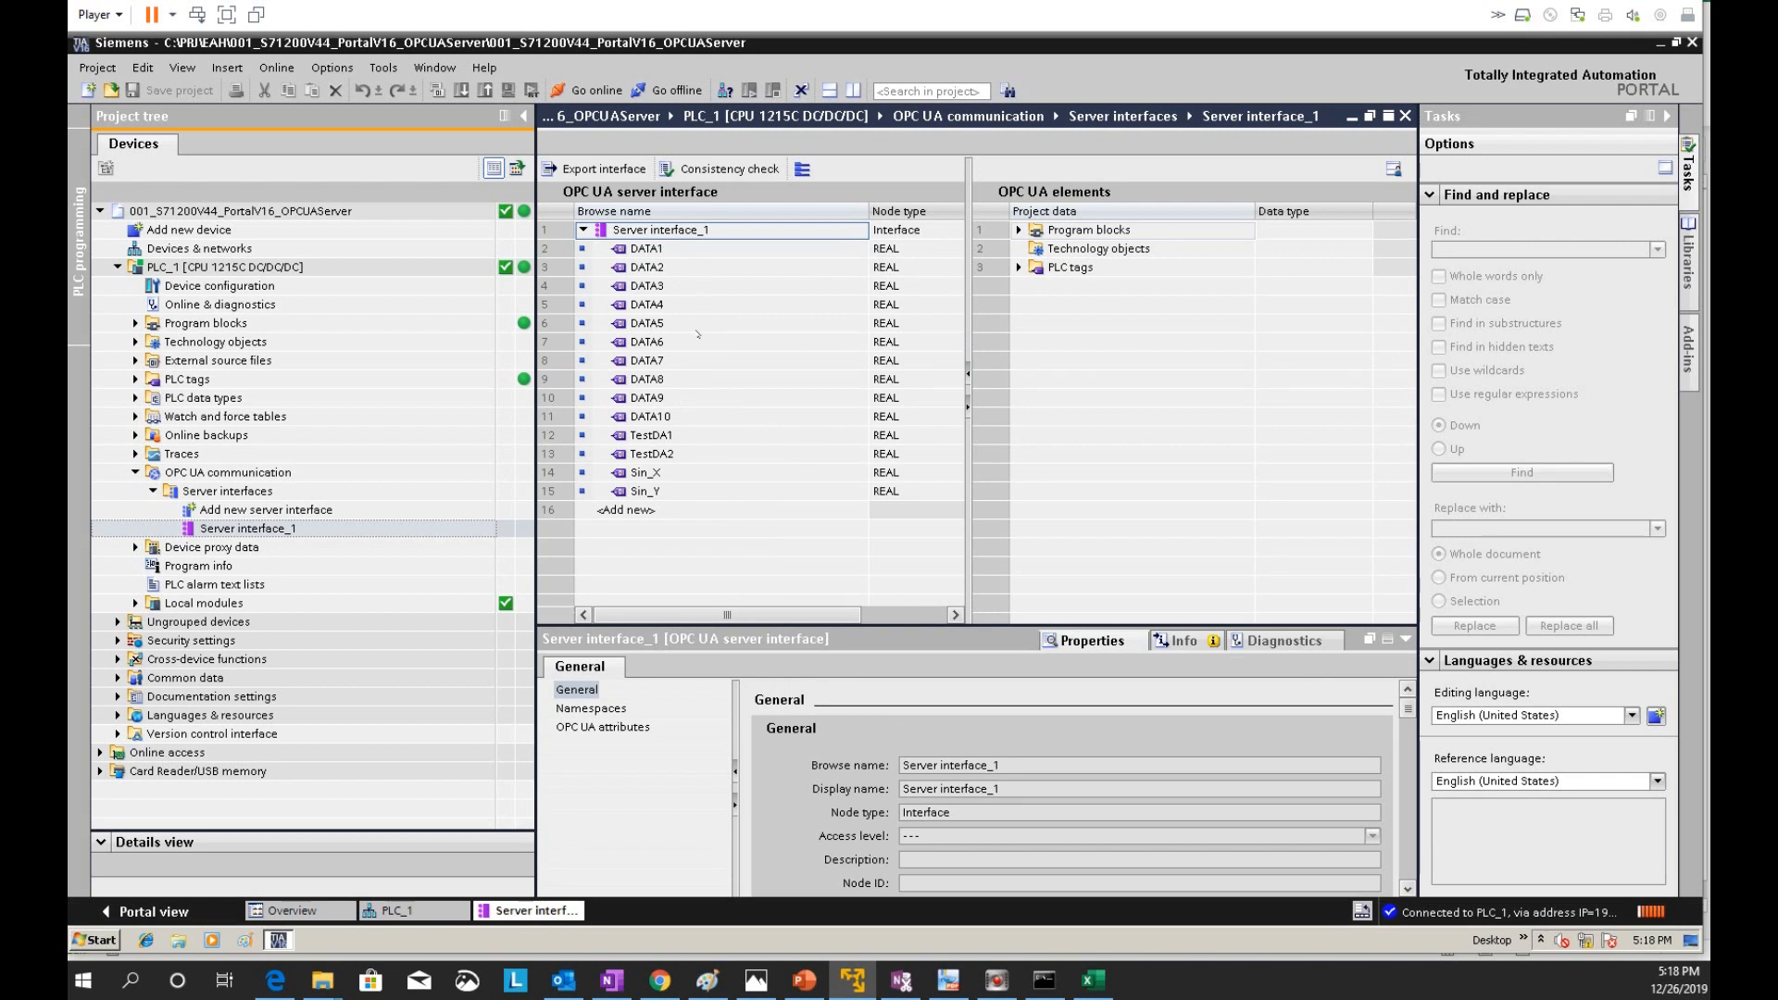
click(659, 474)
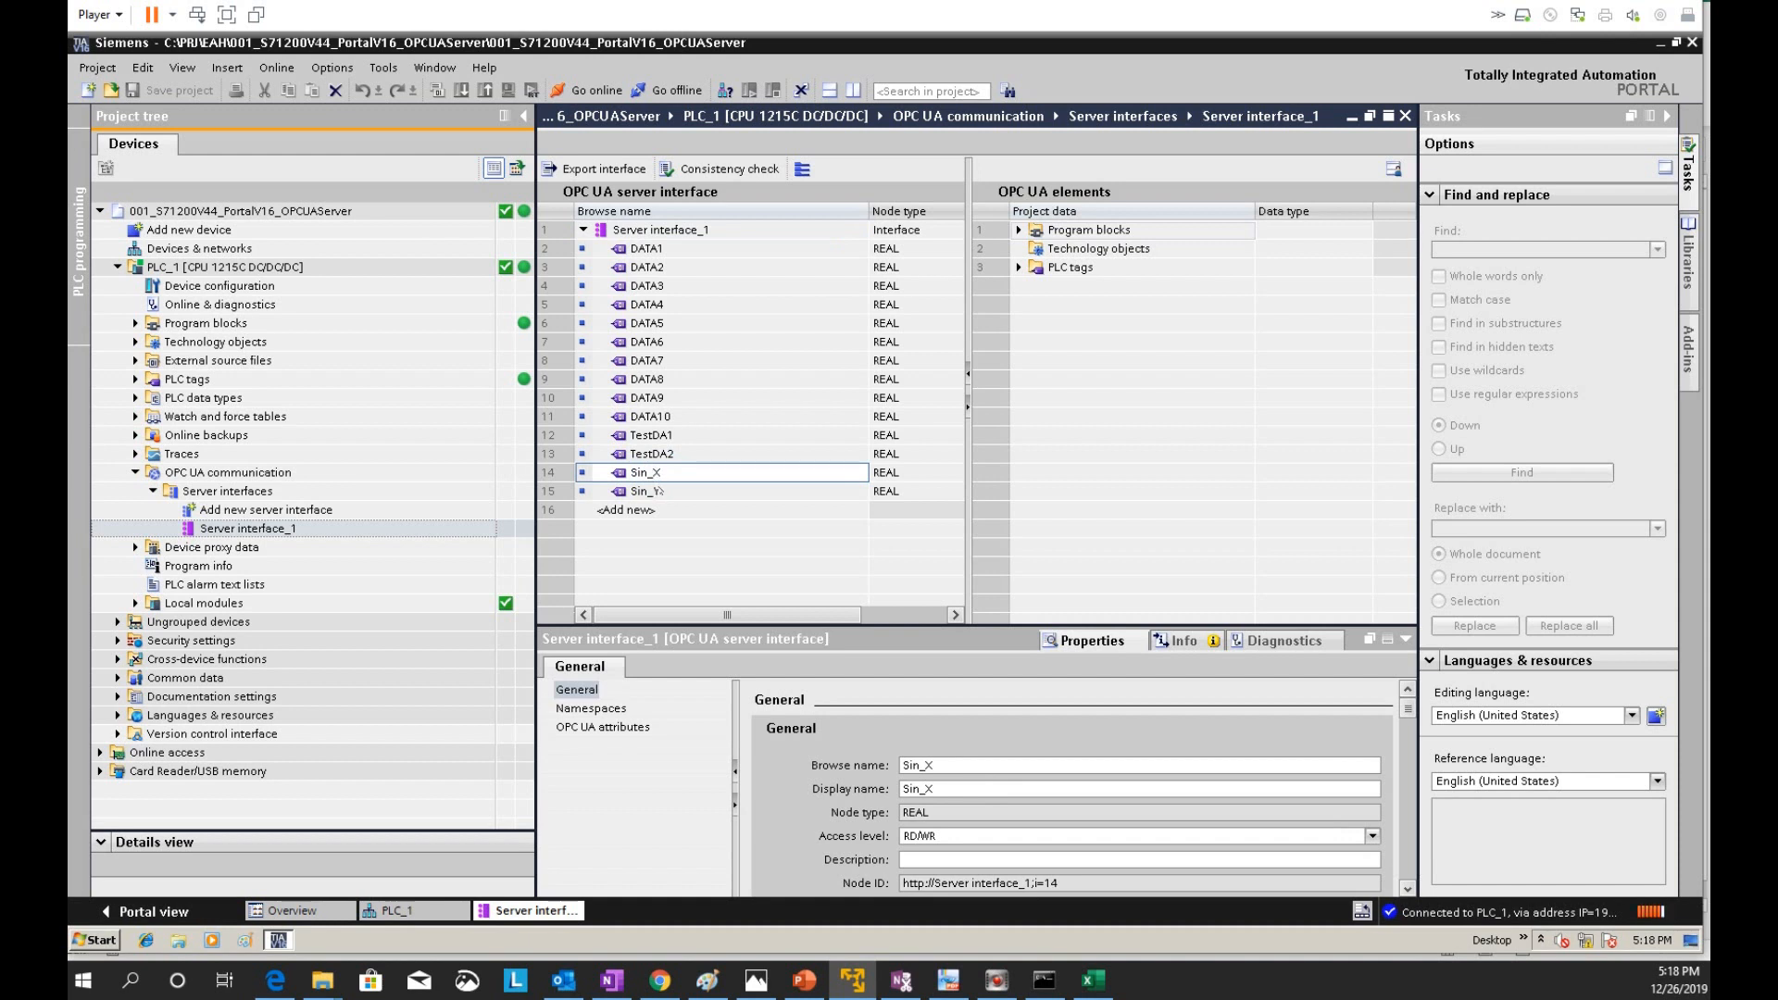
click(660, 493)
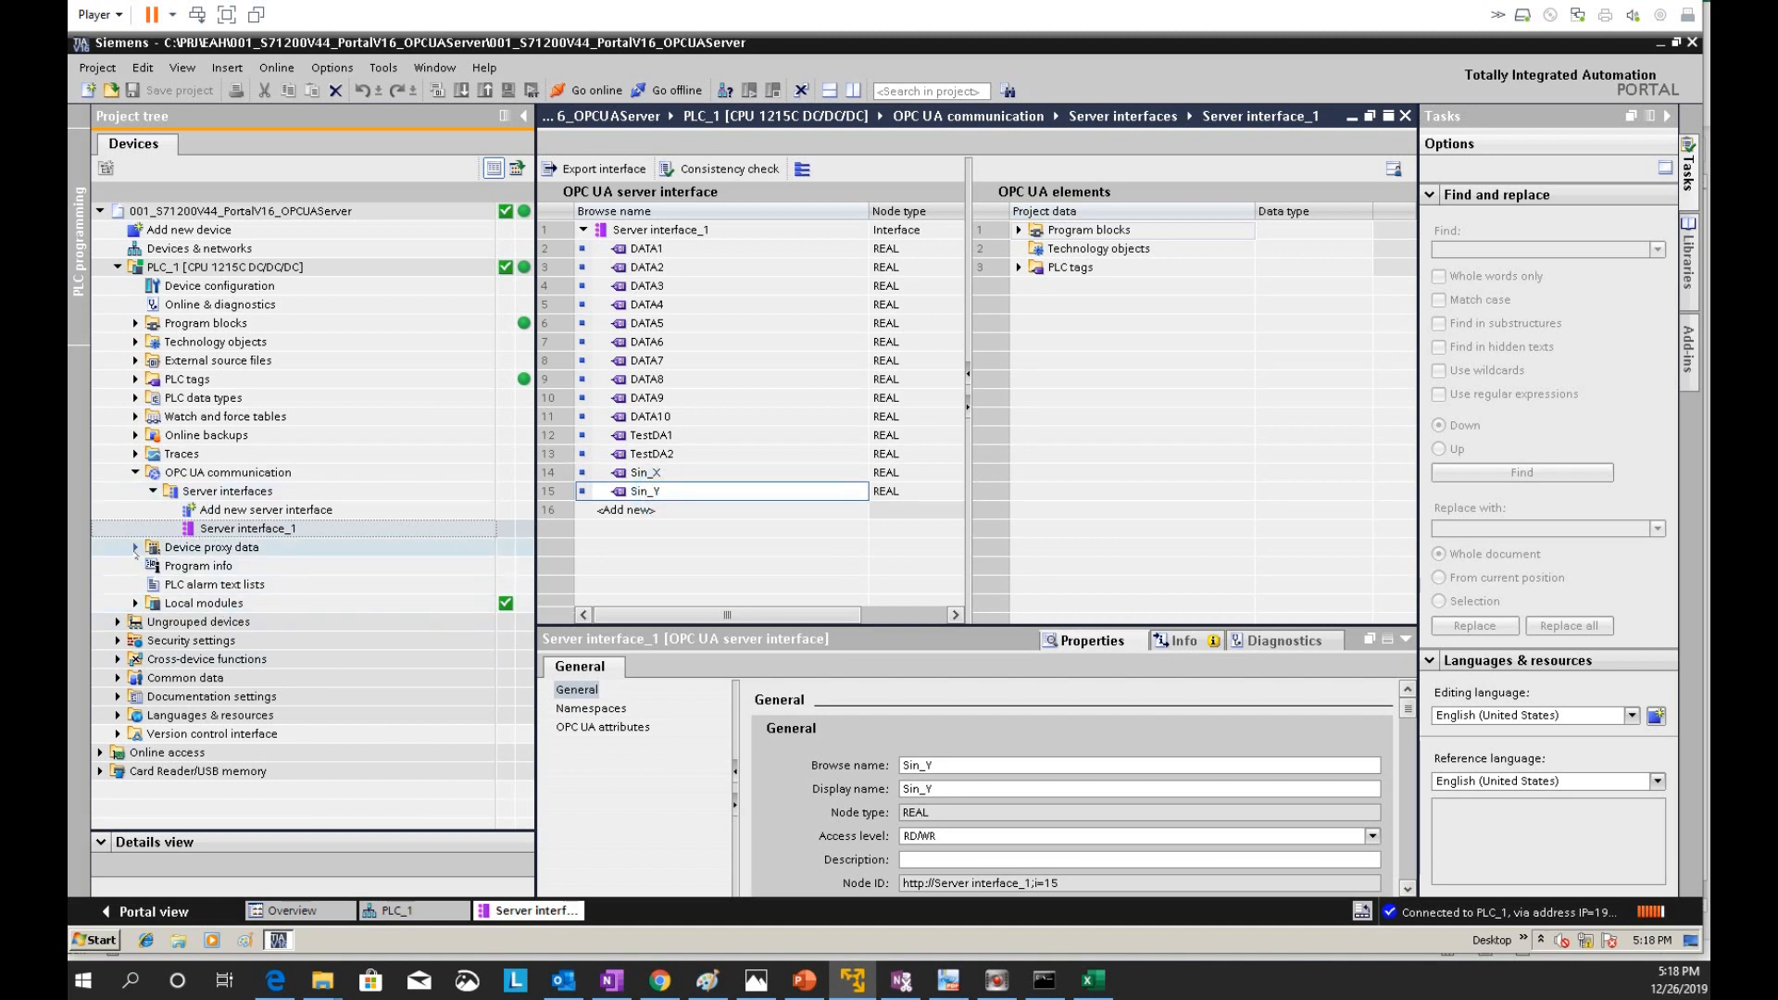
Open Watch table_1 of PLC_1 and monitor its tag values online
click(135, 416)
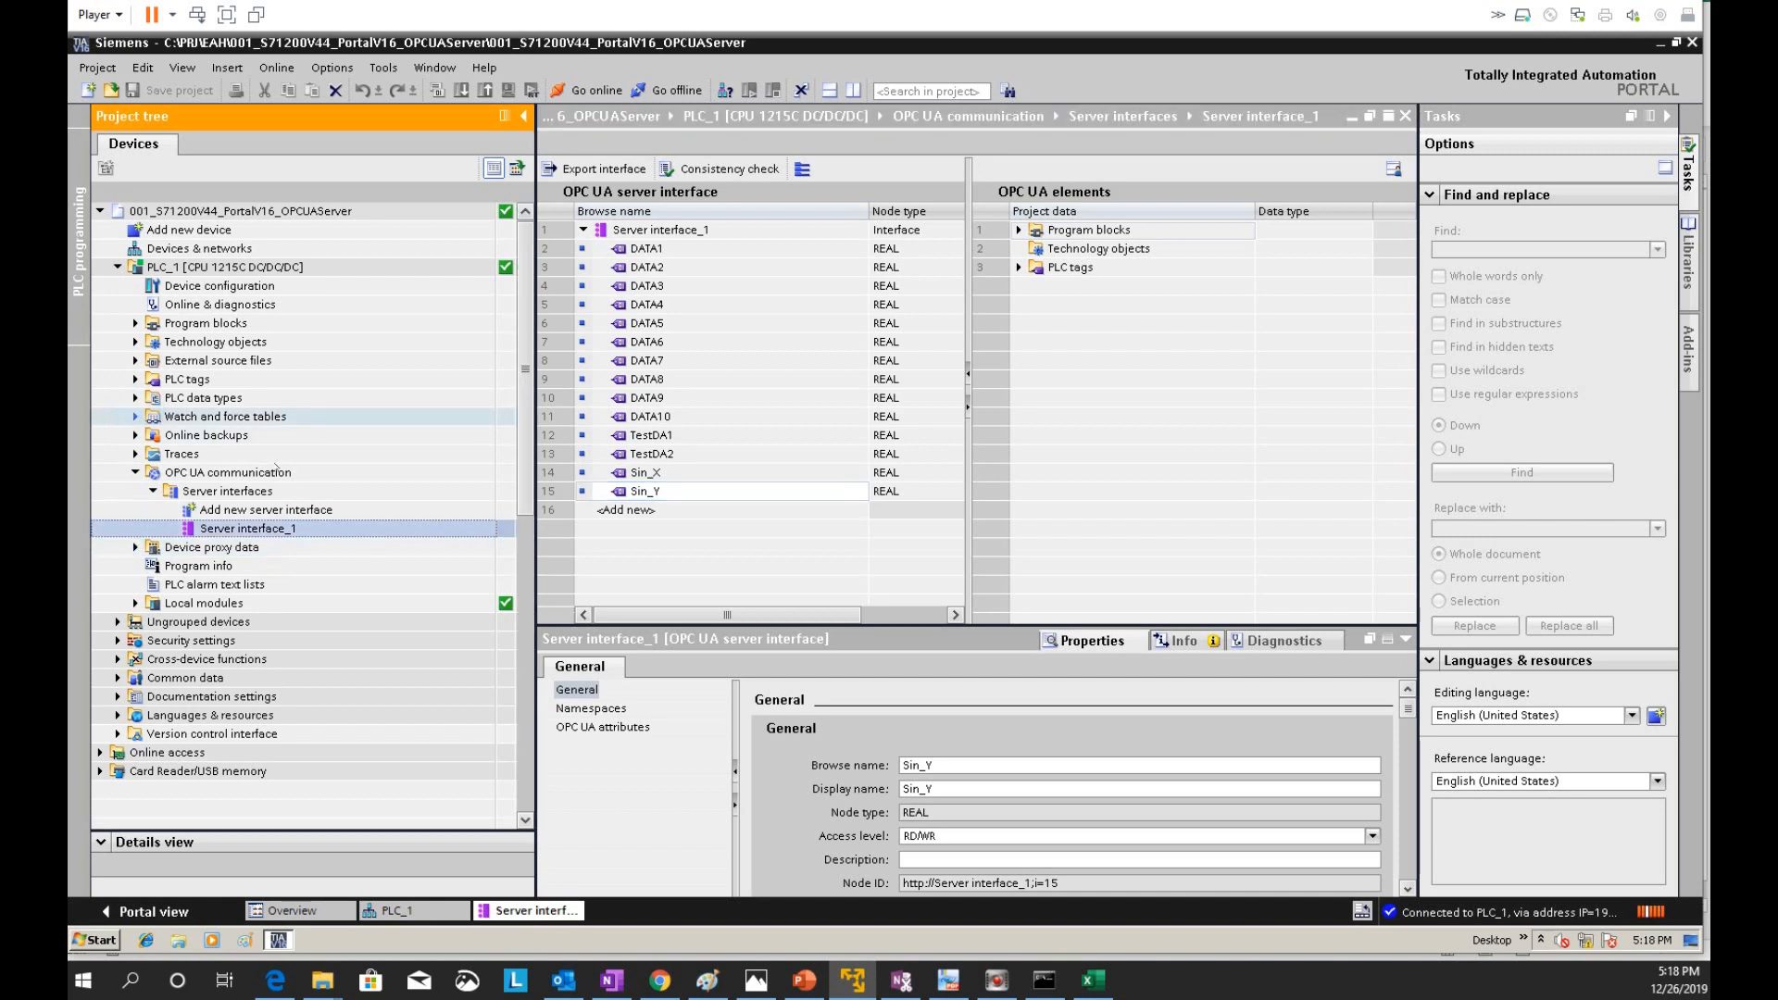
double_click(232, 472)
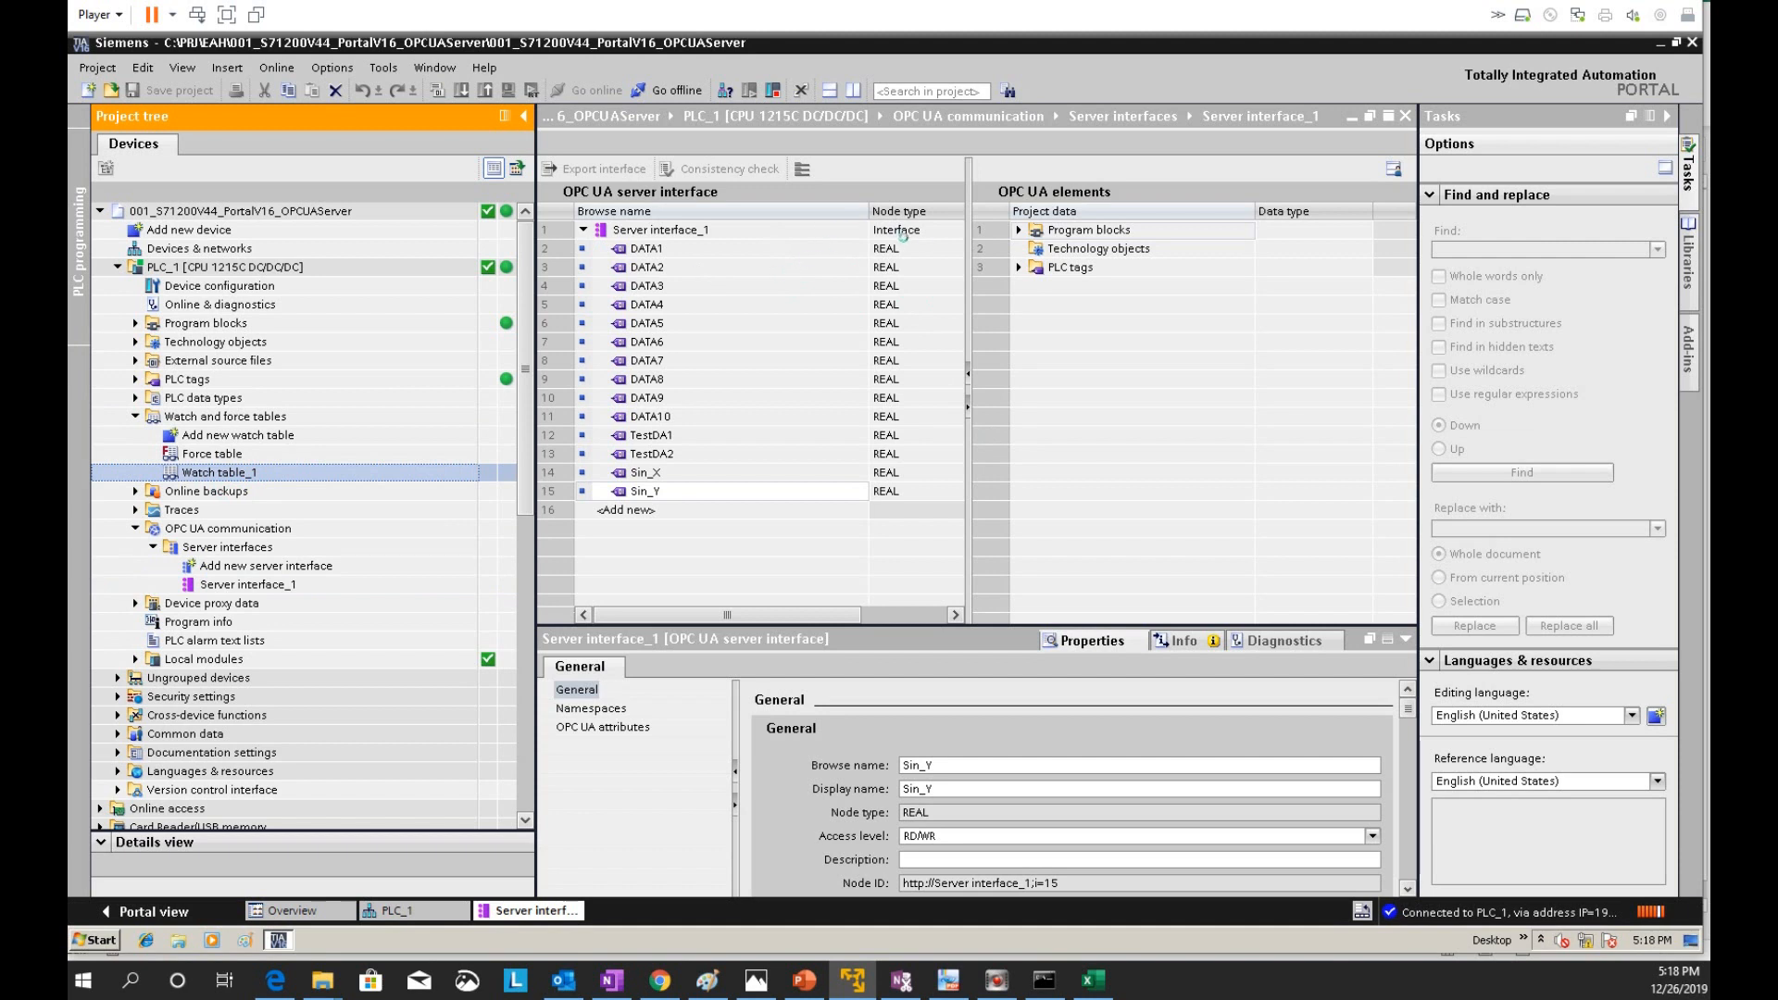
click(760, 168)
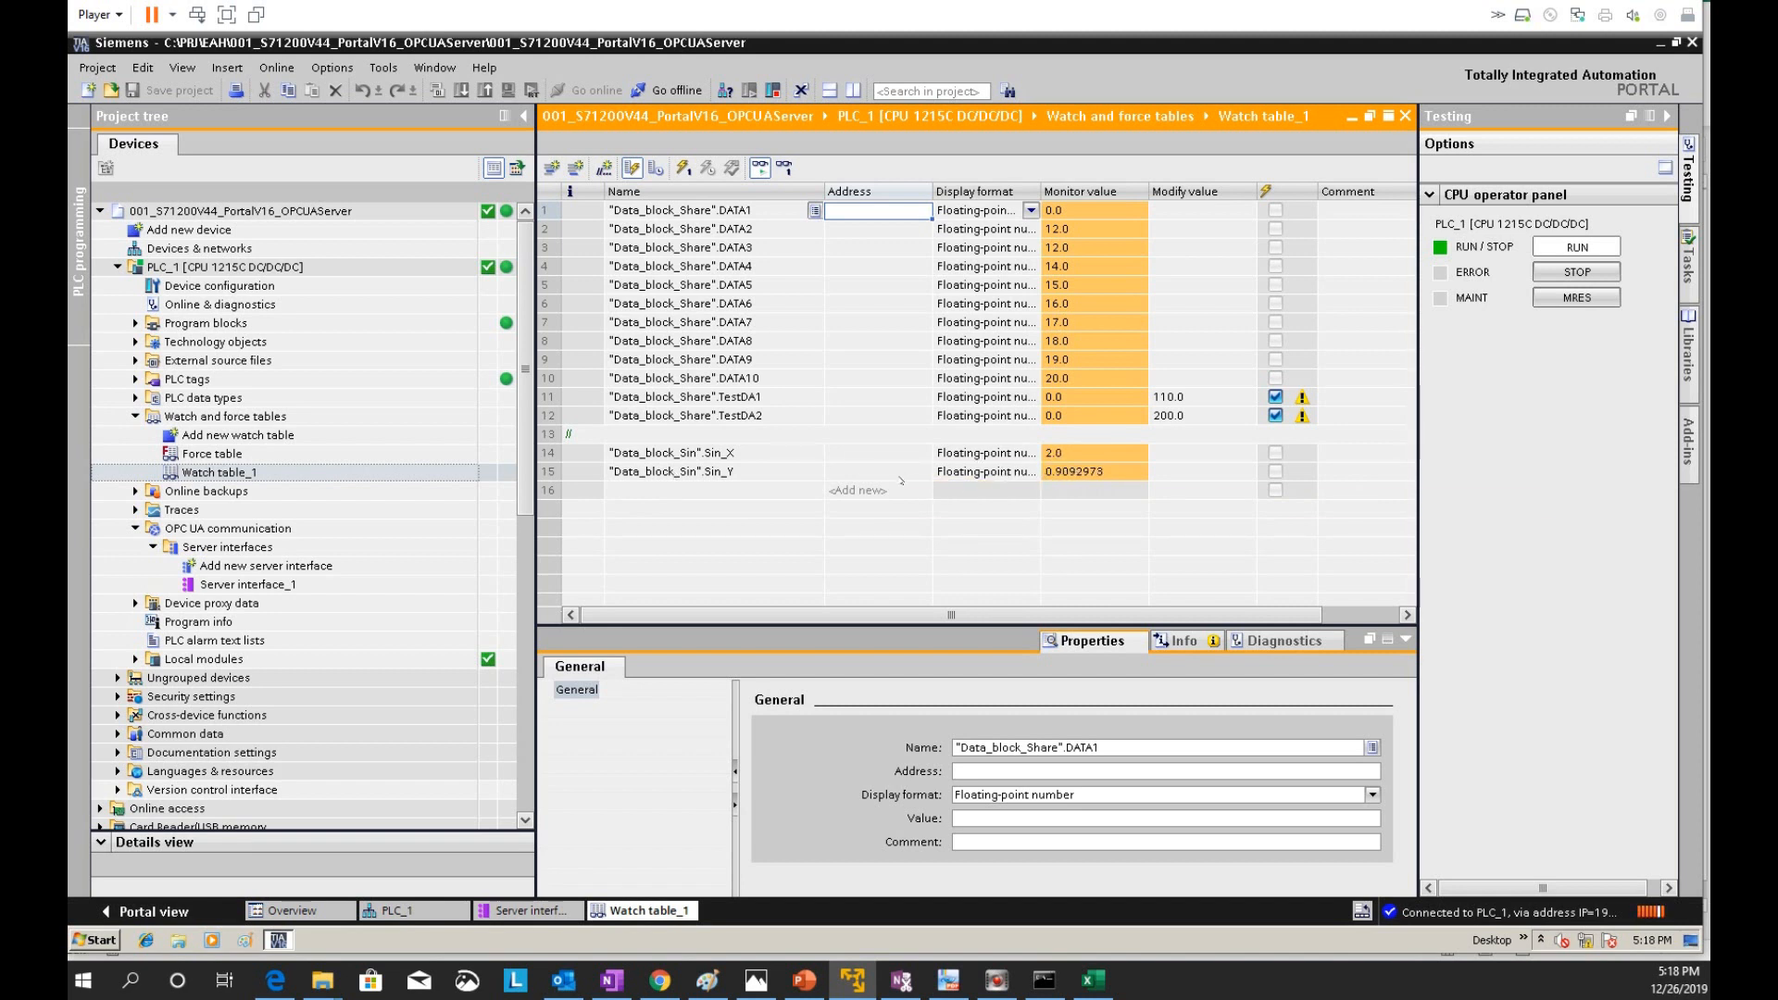
Switch to Excel, set the OPC Server address to opc.tcp://192.168.0.200, and retrieve the server's endpoints
click(1094, 980)
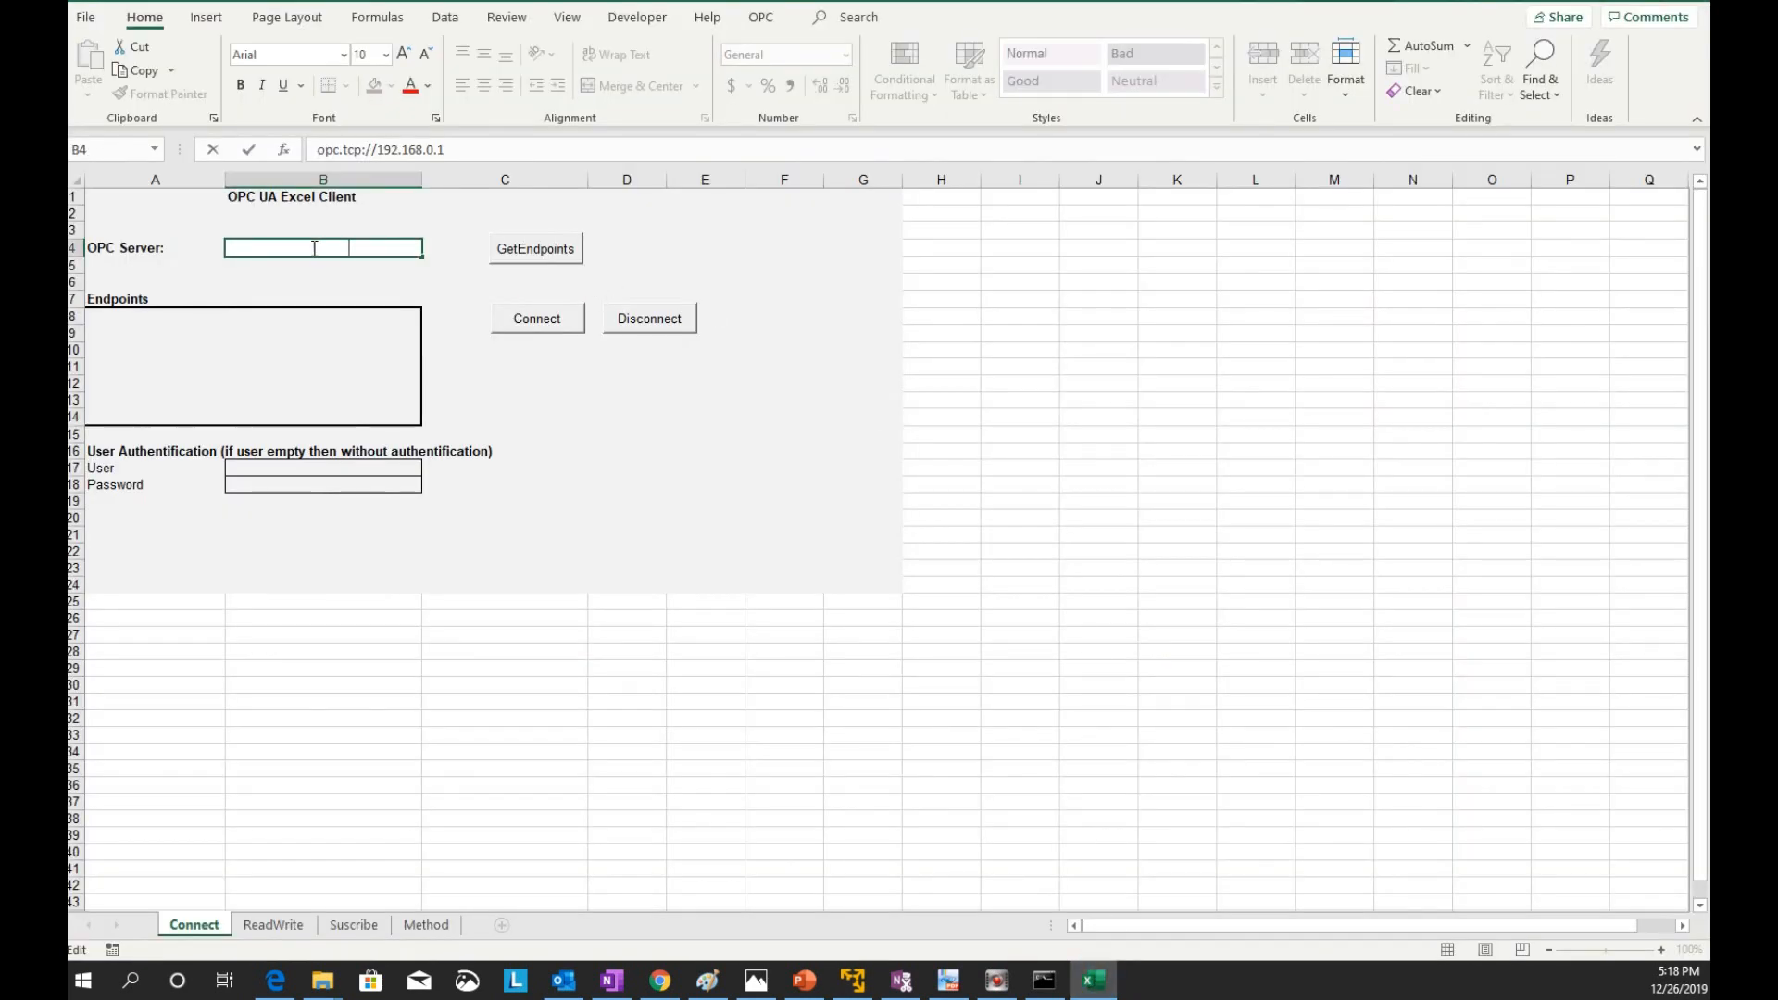
click(276, 319)
double_click(349, 247)
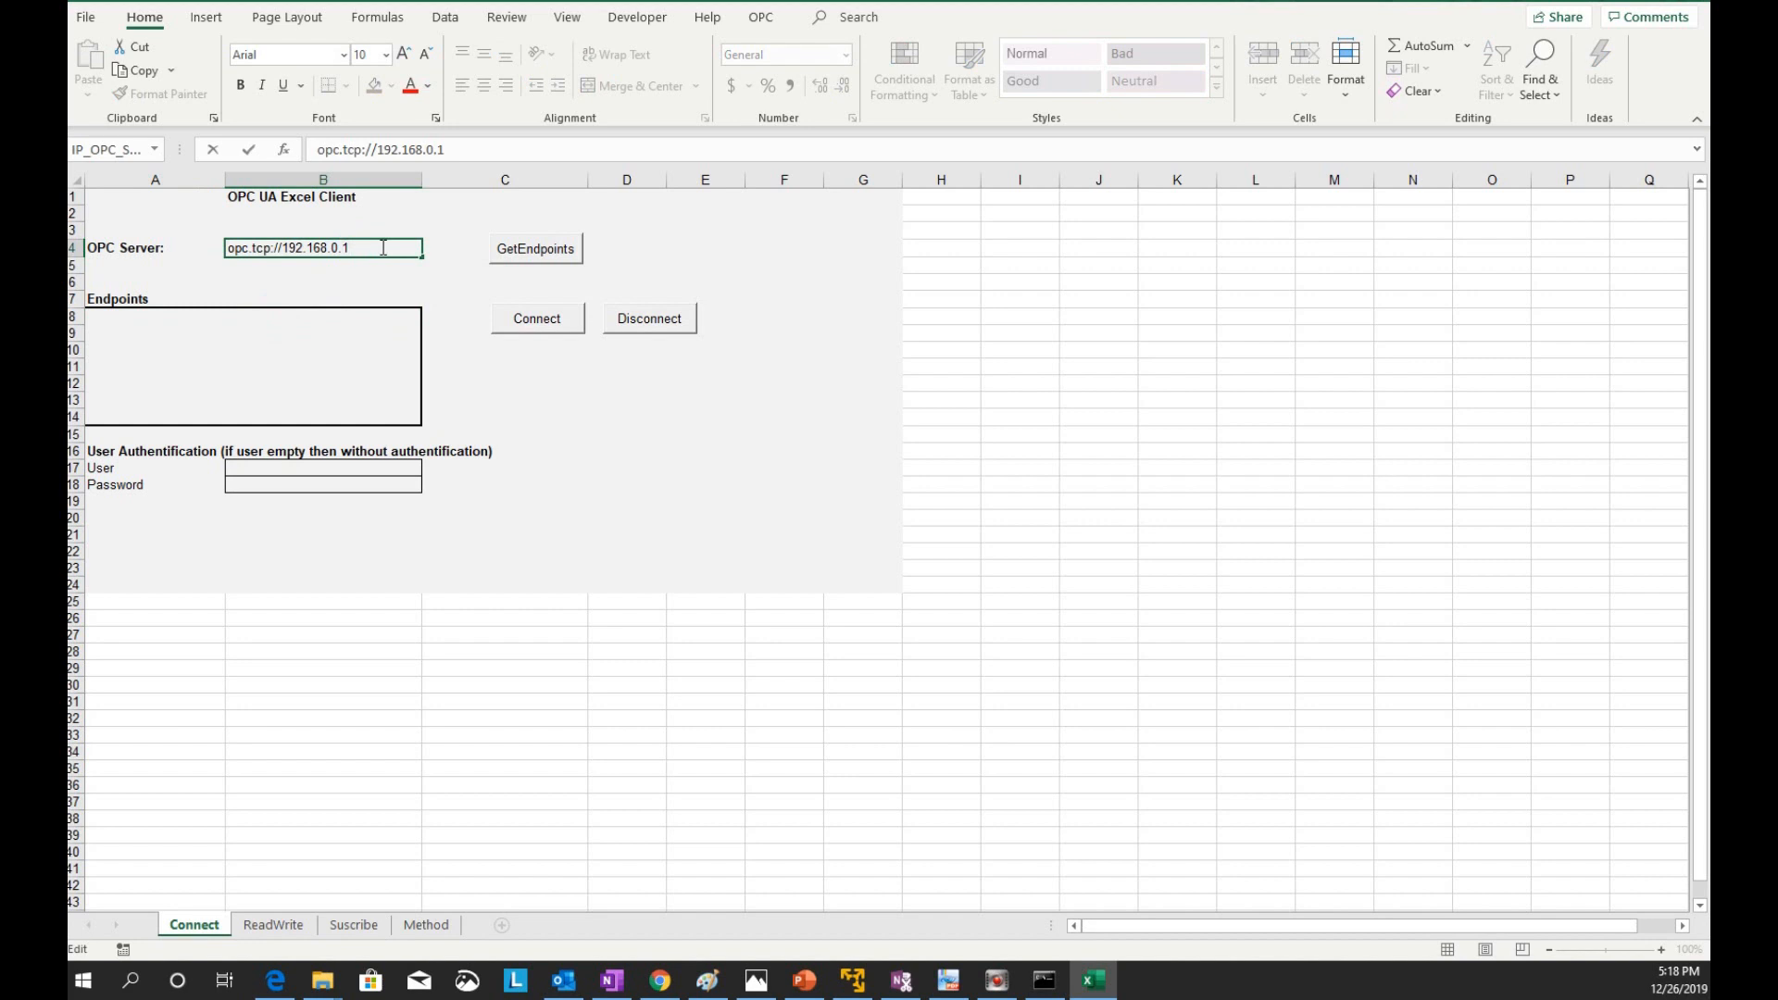
text(200)
click(515, 258)
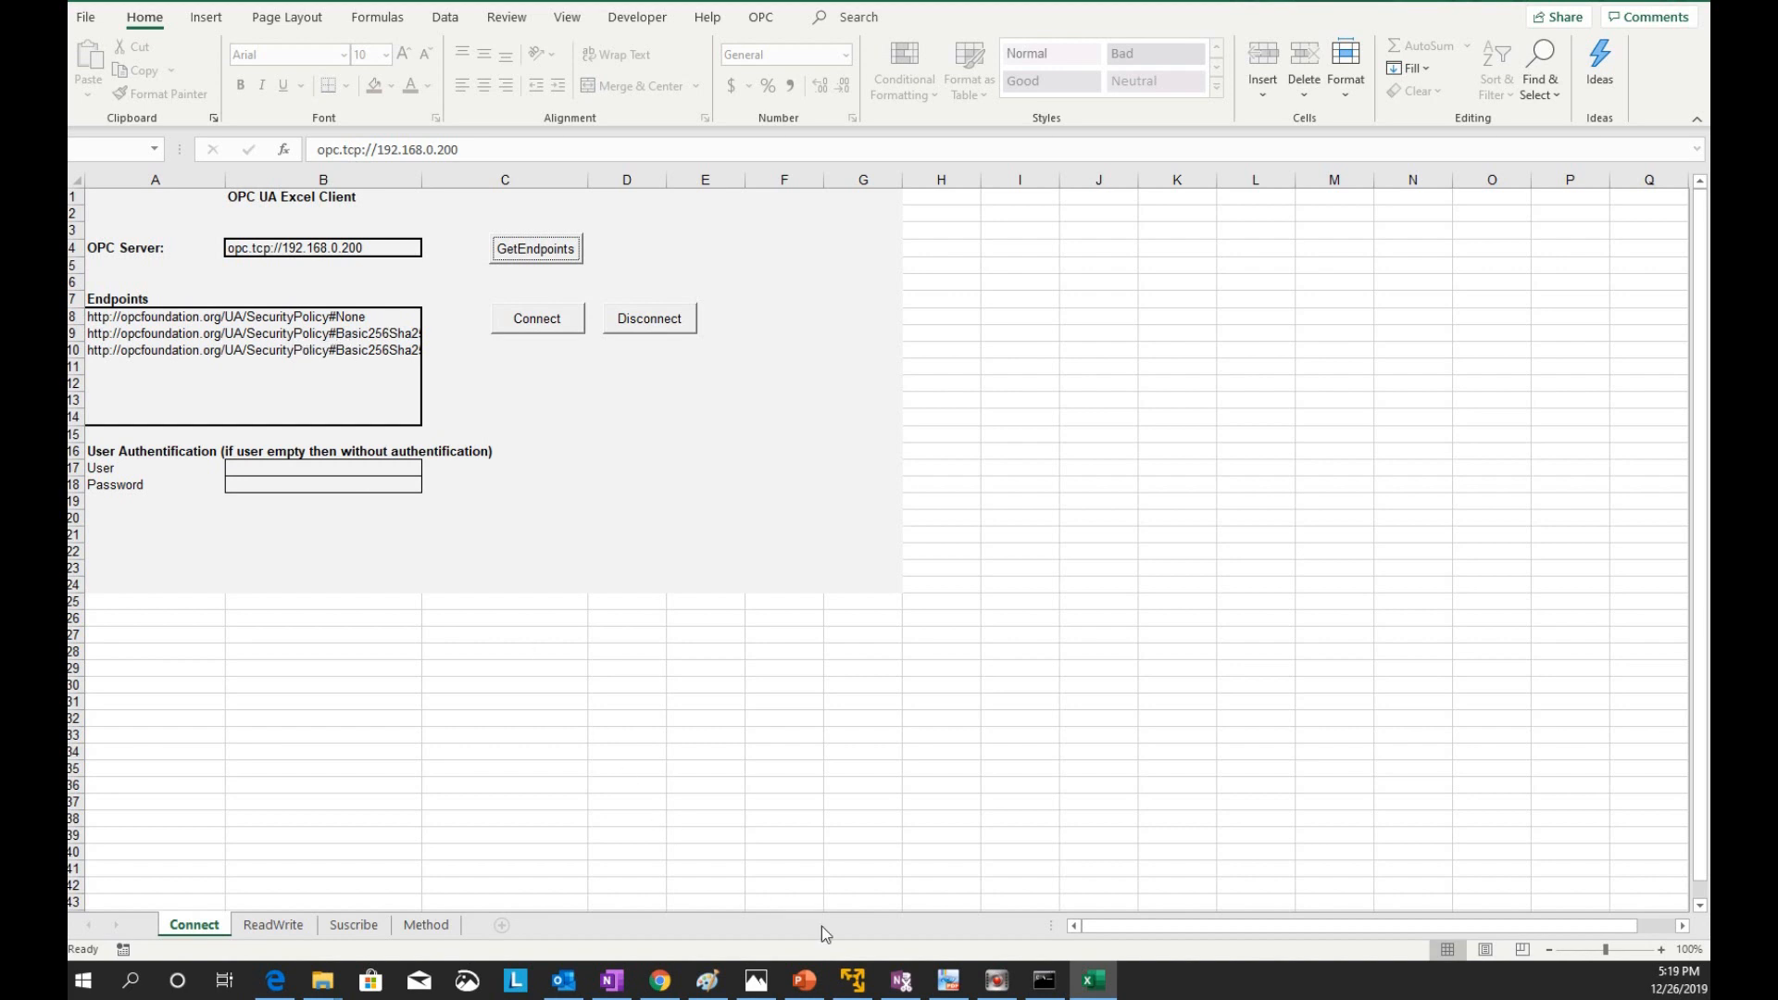
Place TIA Portal beside the workbook and check the security policies in PLC_1's OPC UA secure channel settings against the endpoints
click(869, 989)
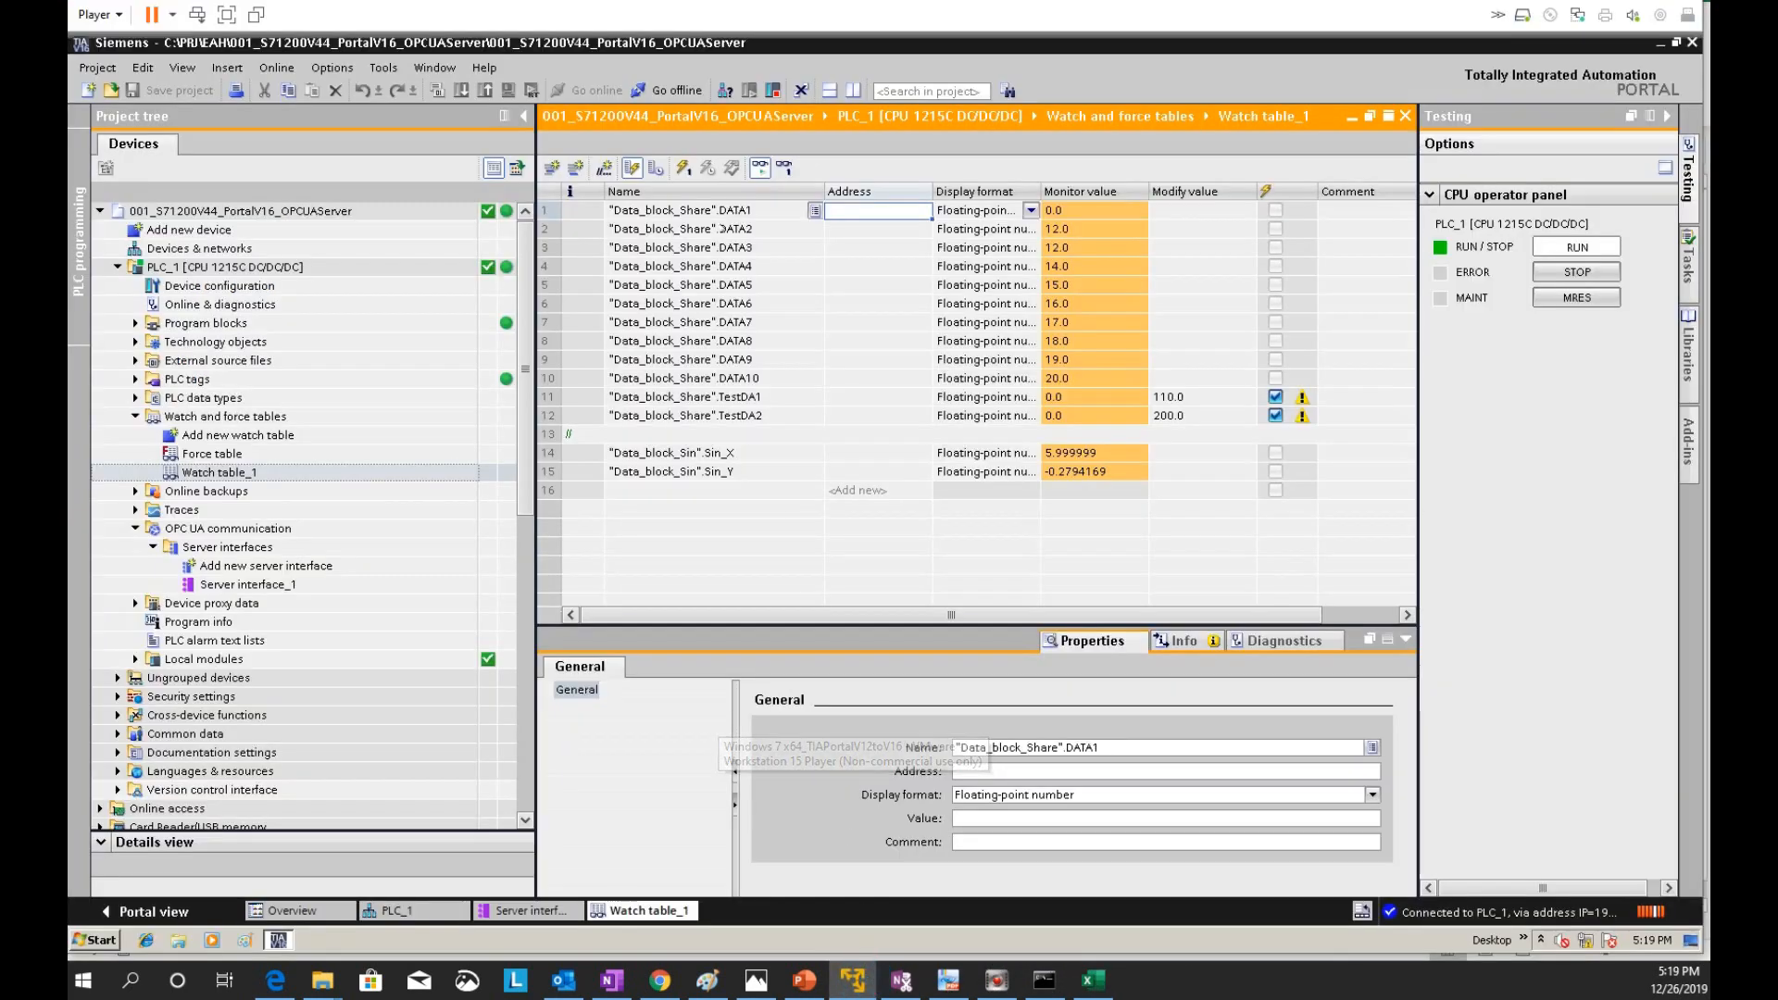
drag(639, 4, 1057, 0)
double_click(585, 284)
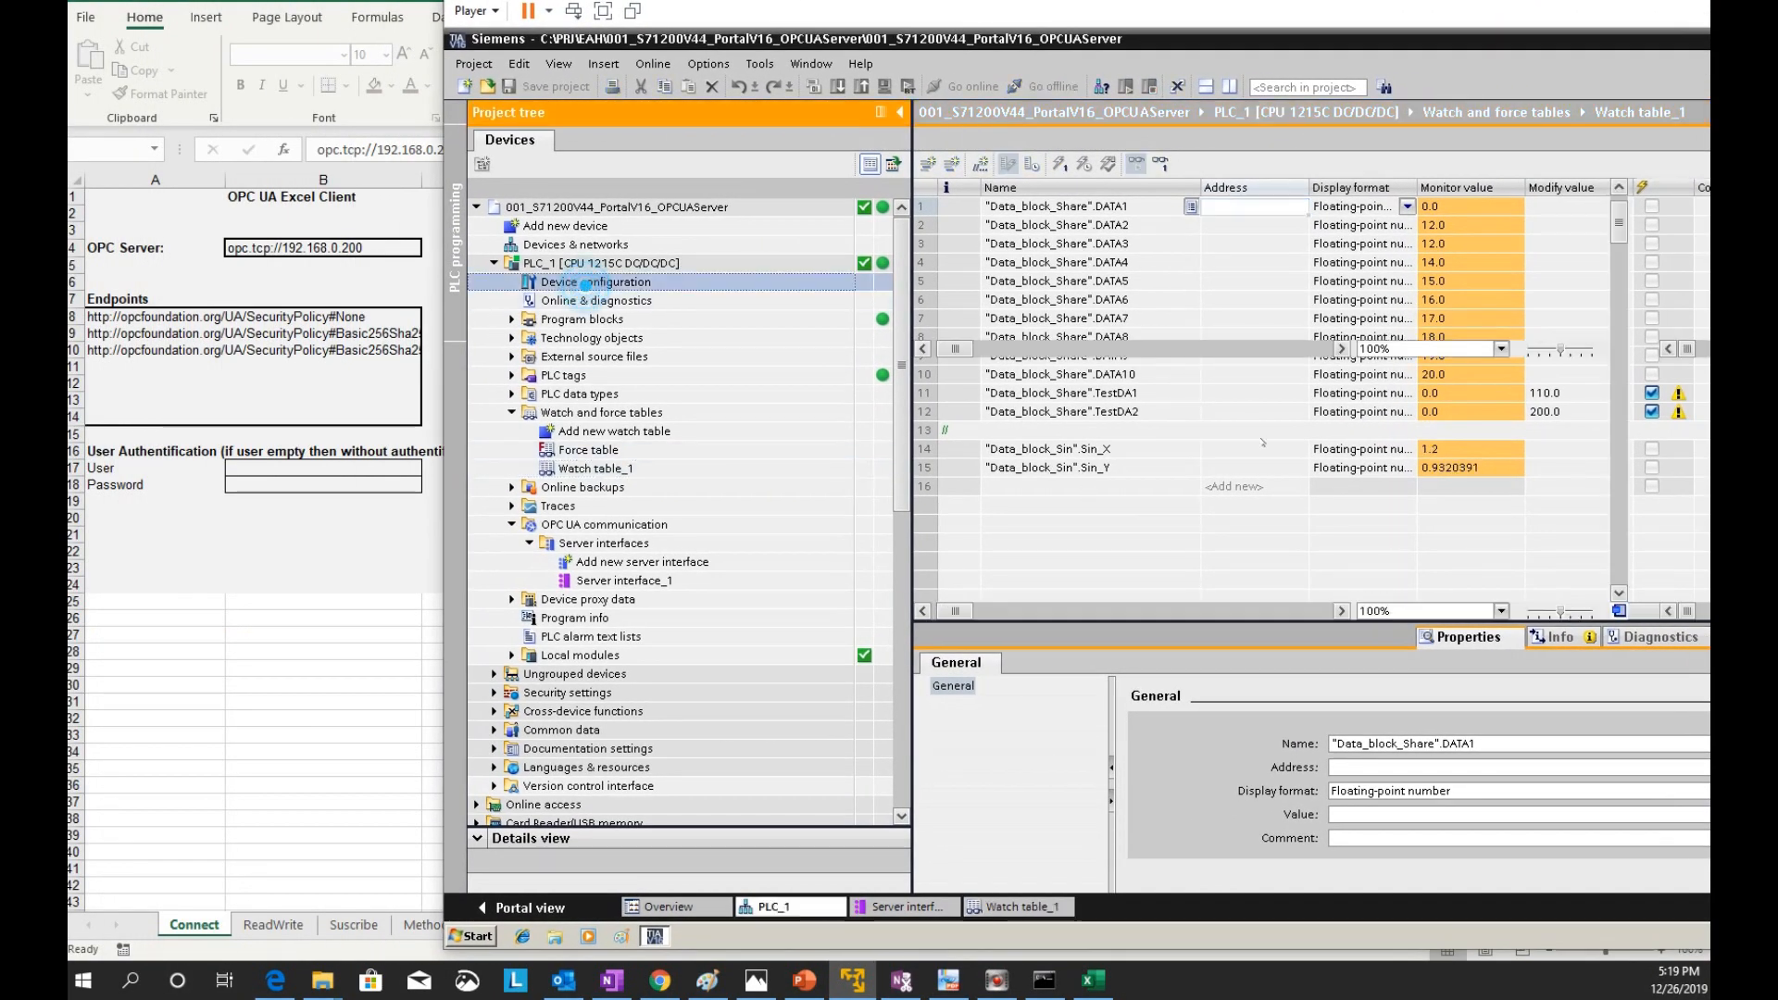
click(1019, 700)
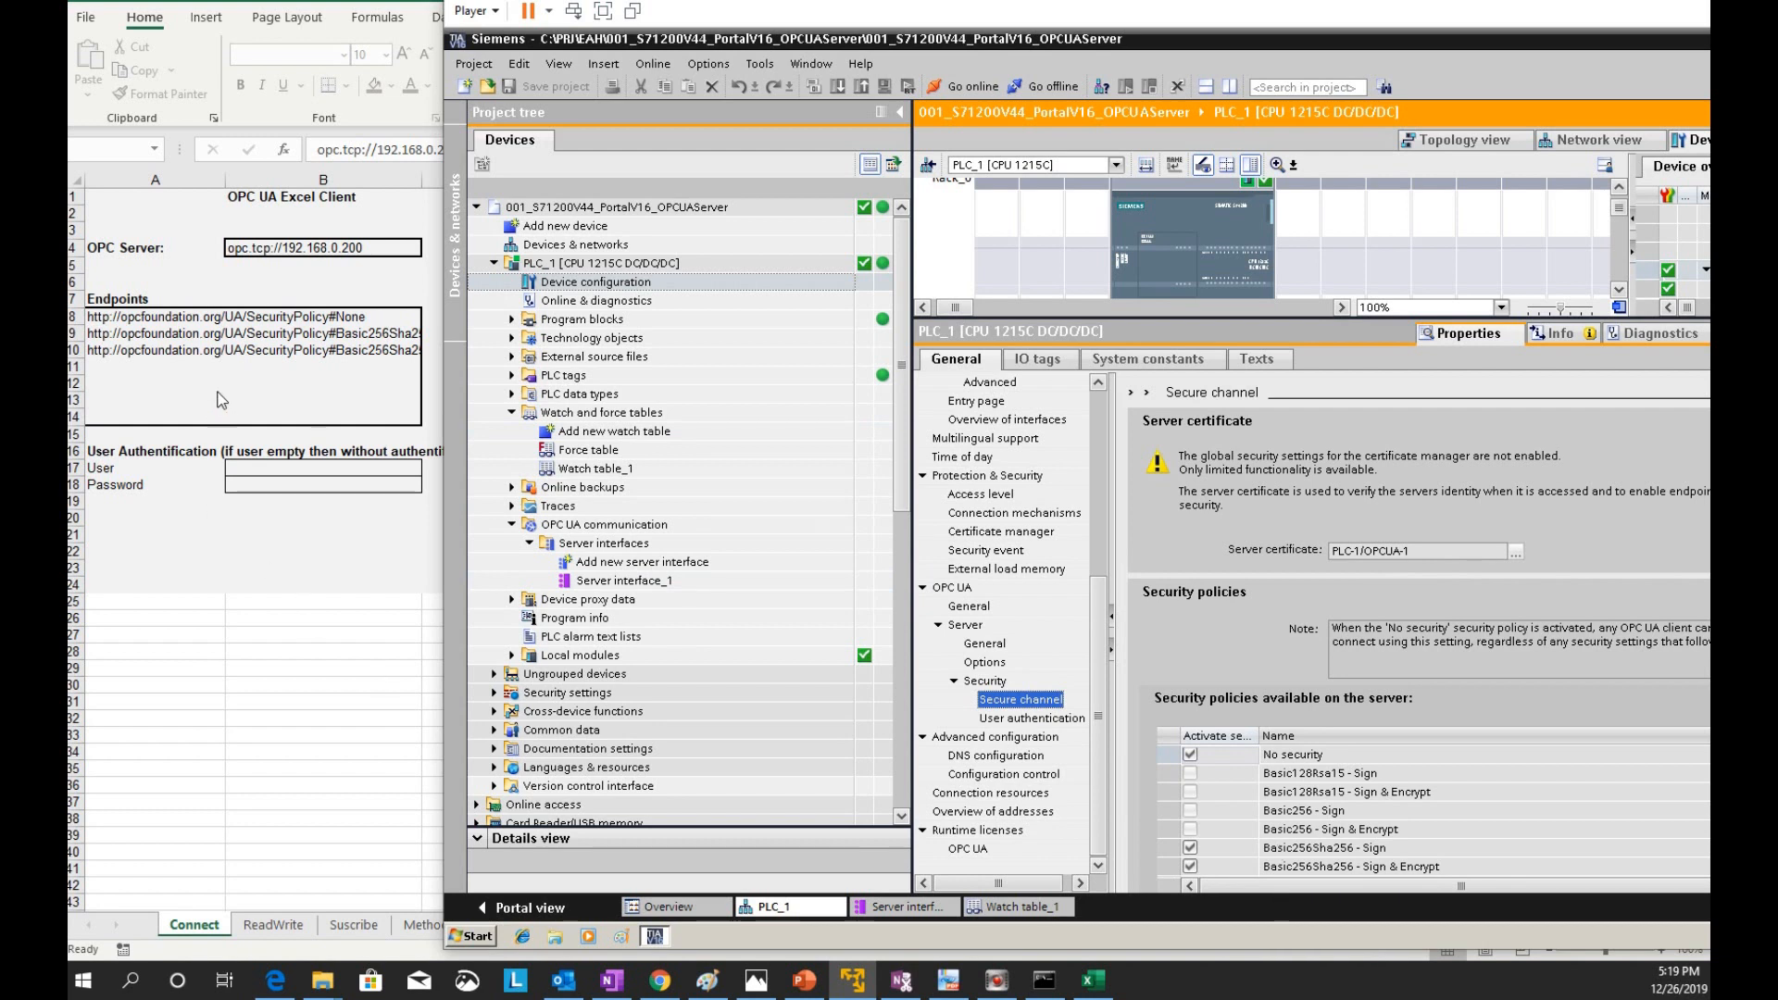
Select the SecurityPolicy#None endpoint in Excel and connect to the OPC UA server without user authentication
click(234, 617)
click(269, 319)
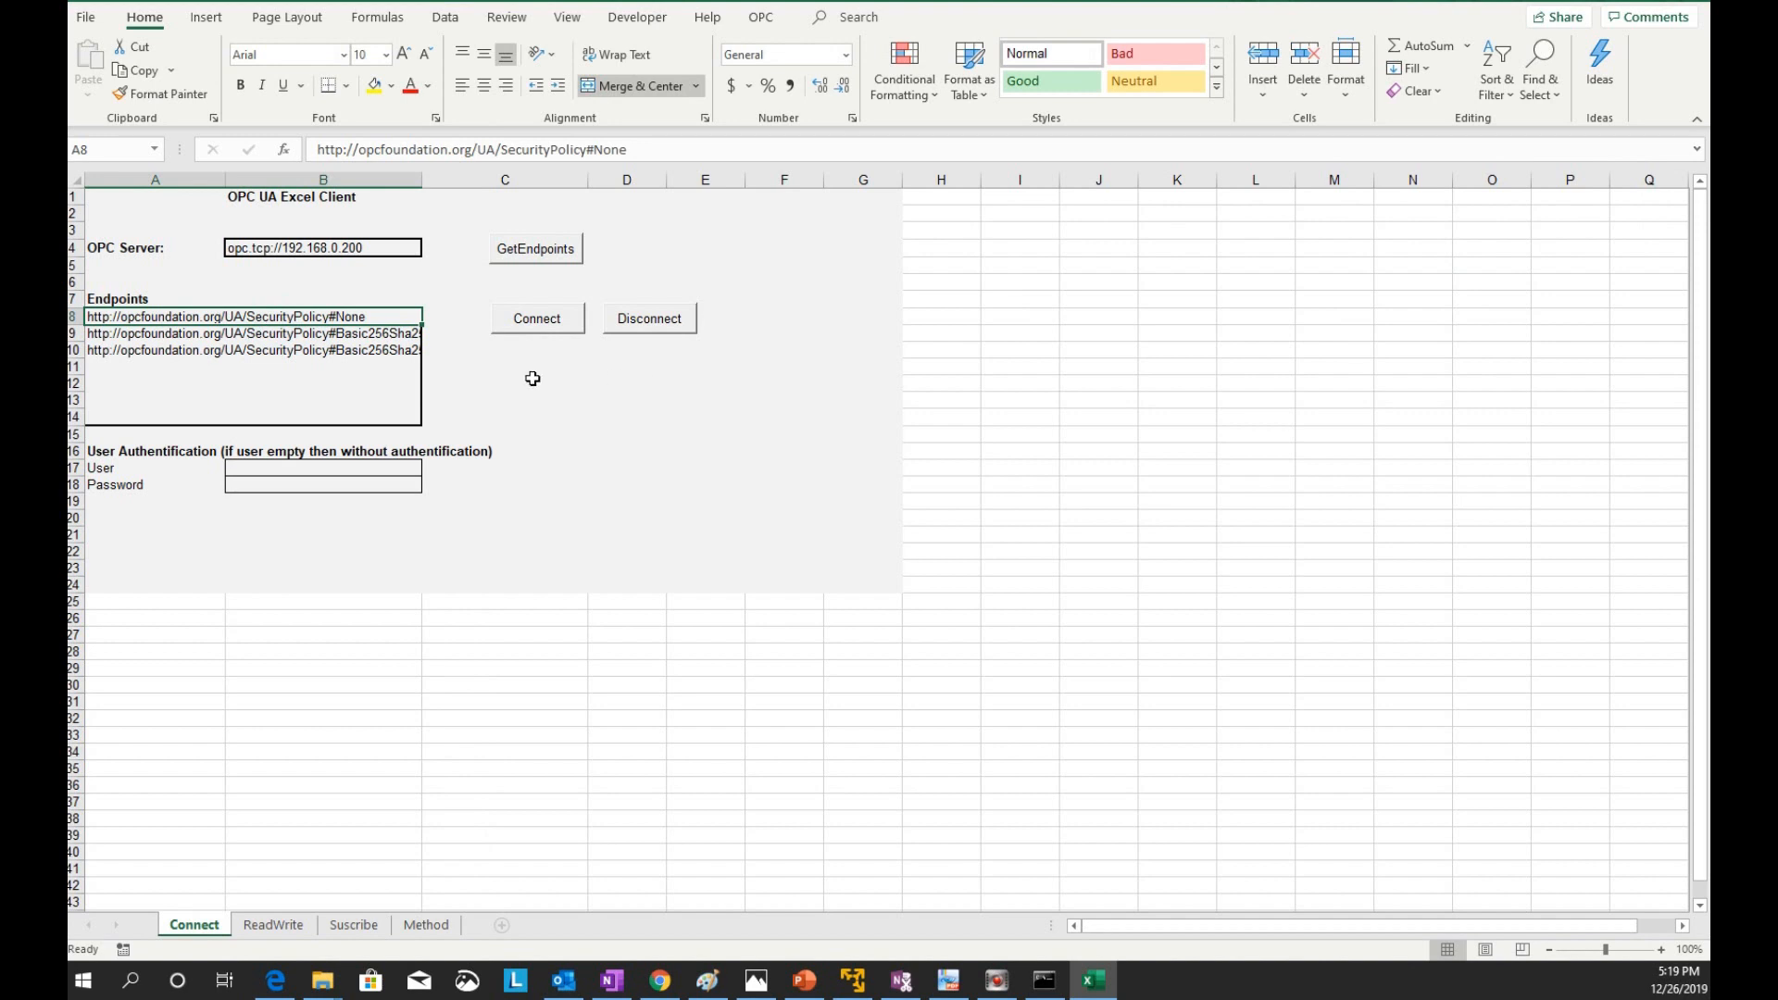
click(538, 326)
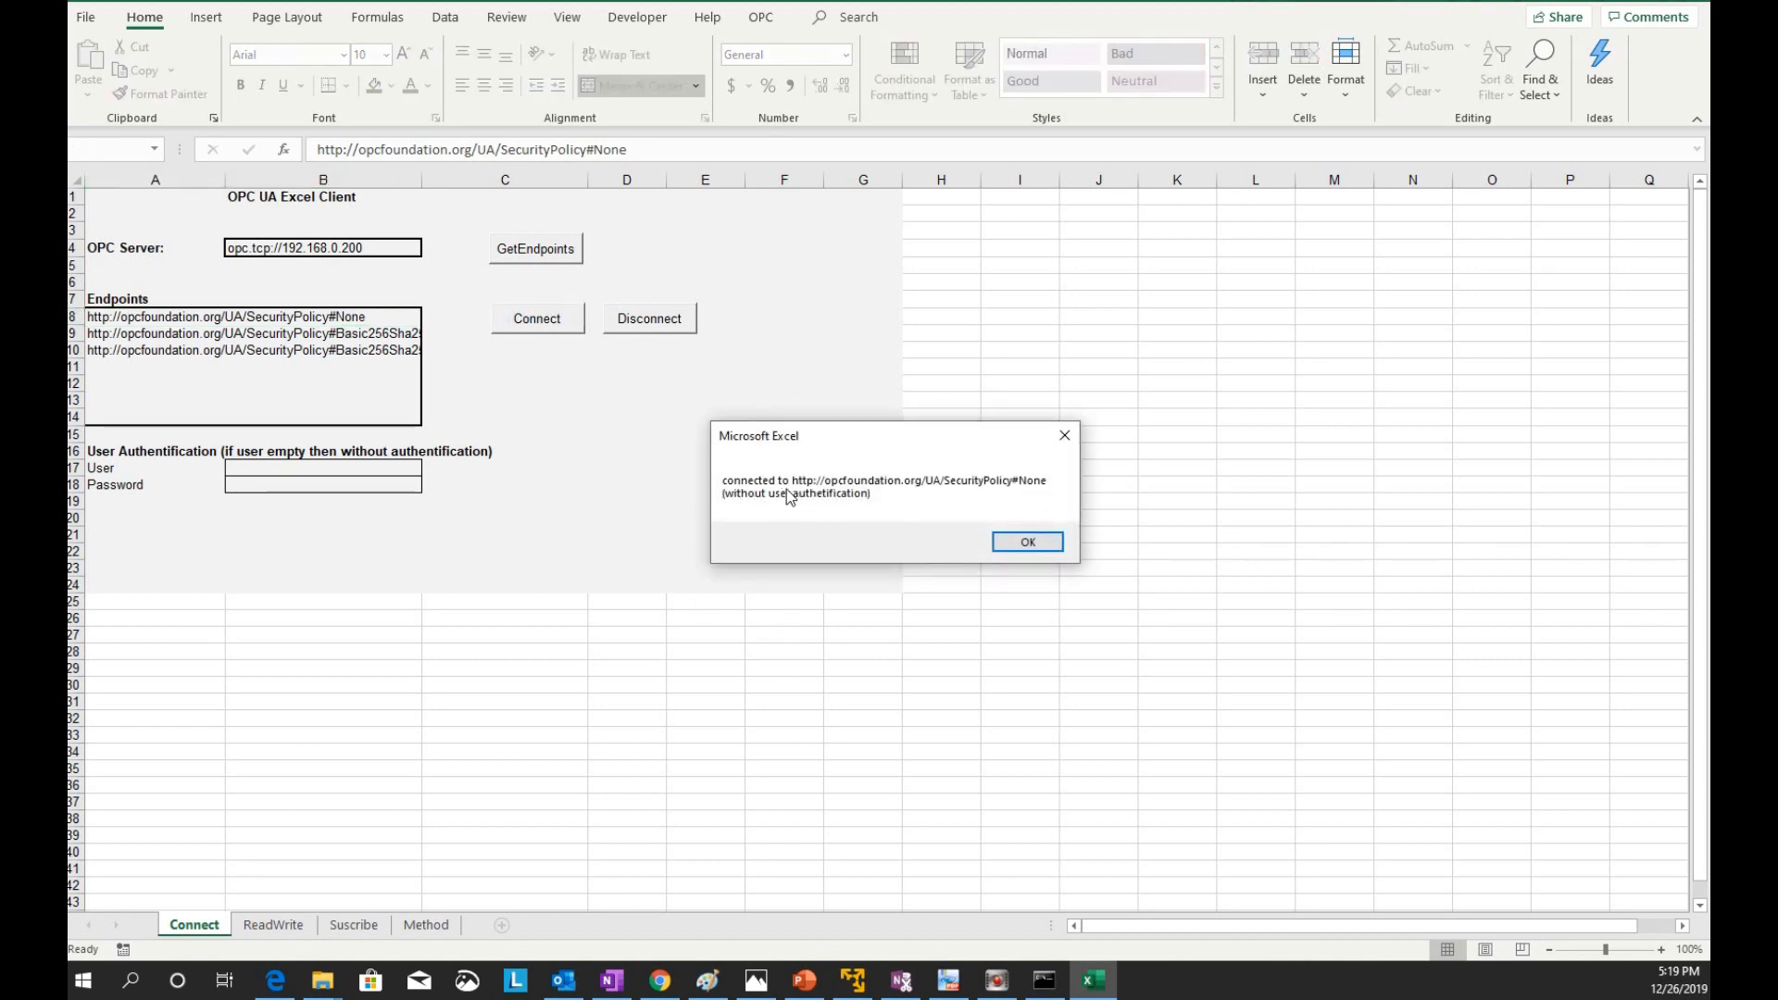
click(1026, 542)
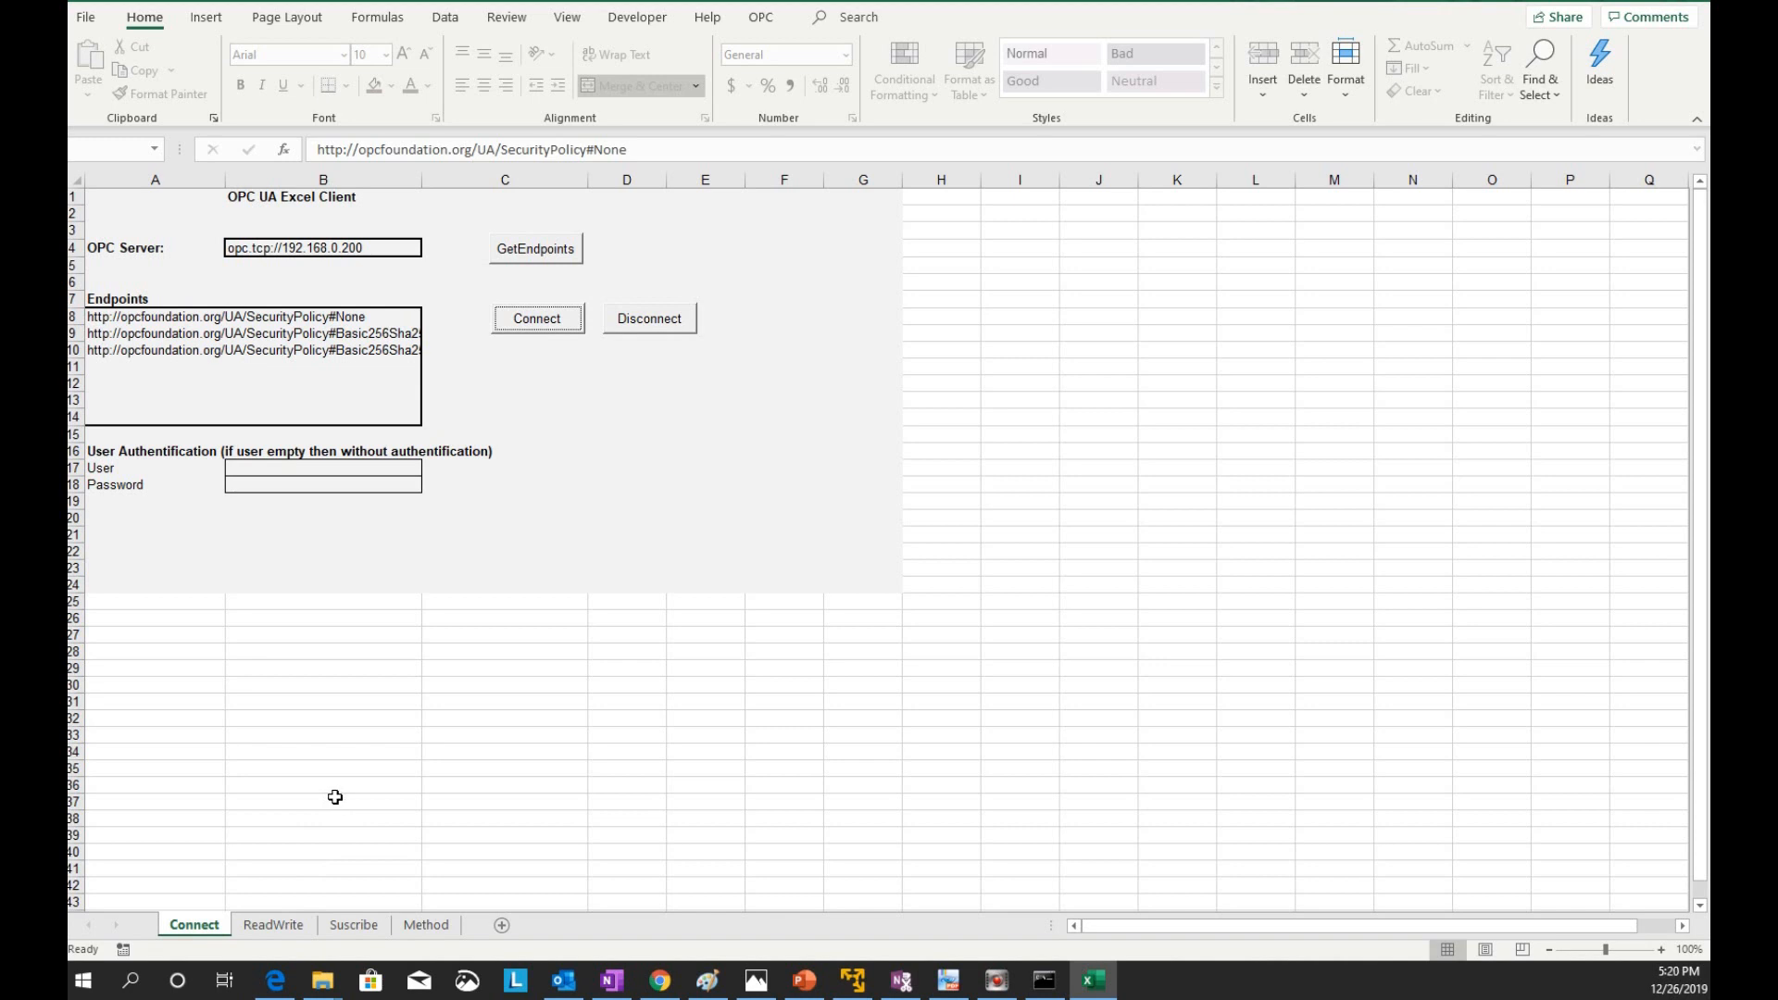
Look through the ReadWrite and Suscribe sheets, ending on the ReadWrite sheet
click(274, 925)
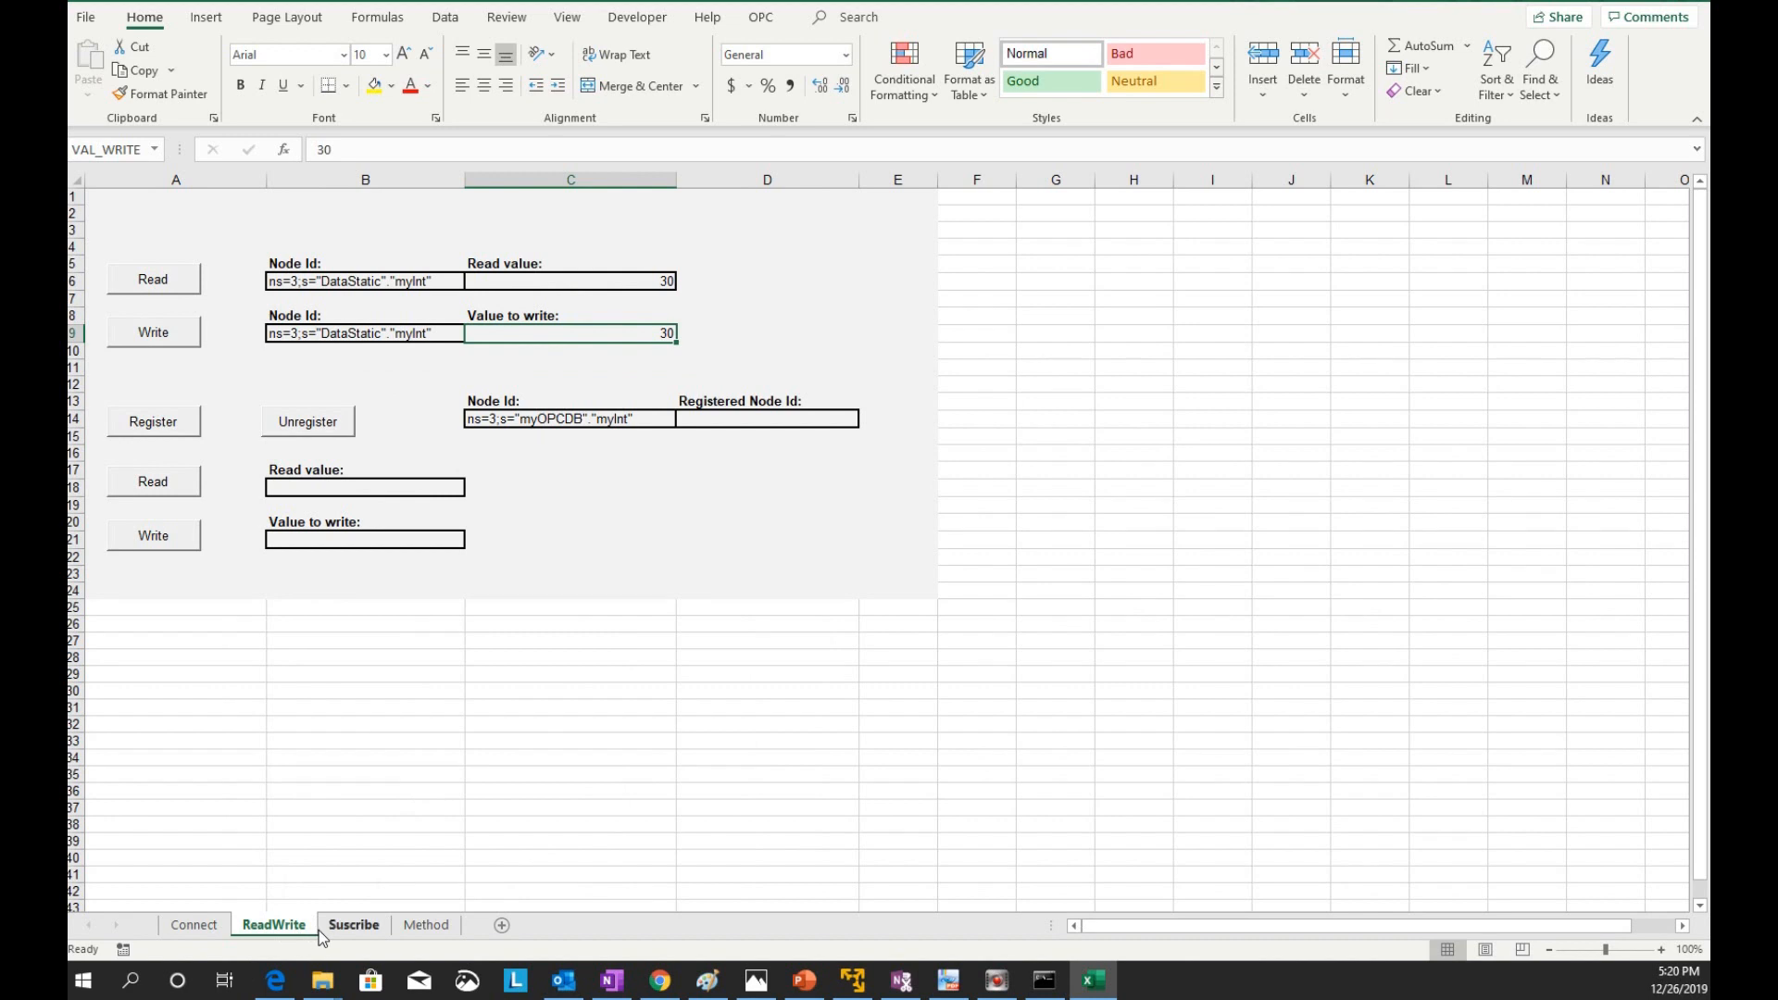
click(360, 934)
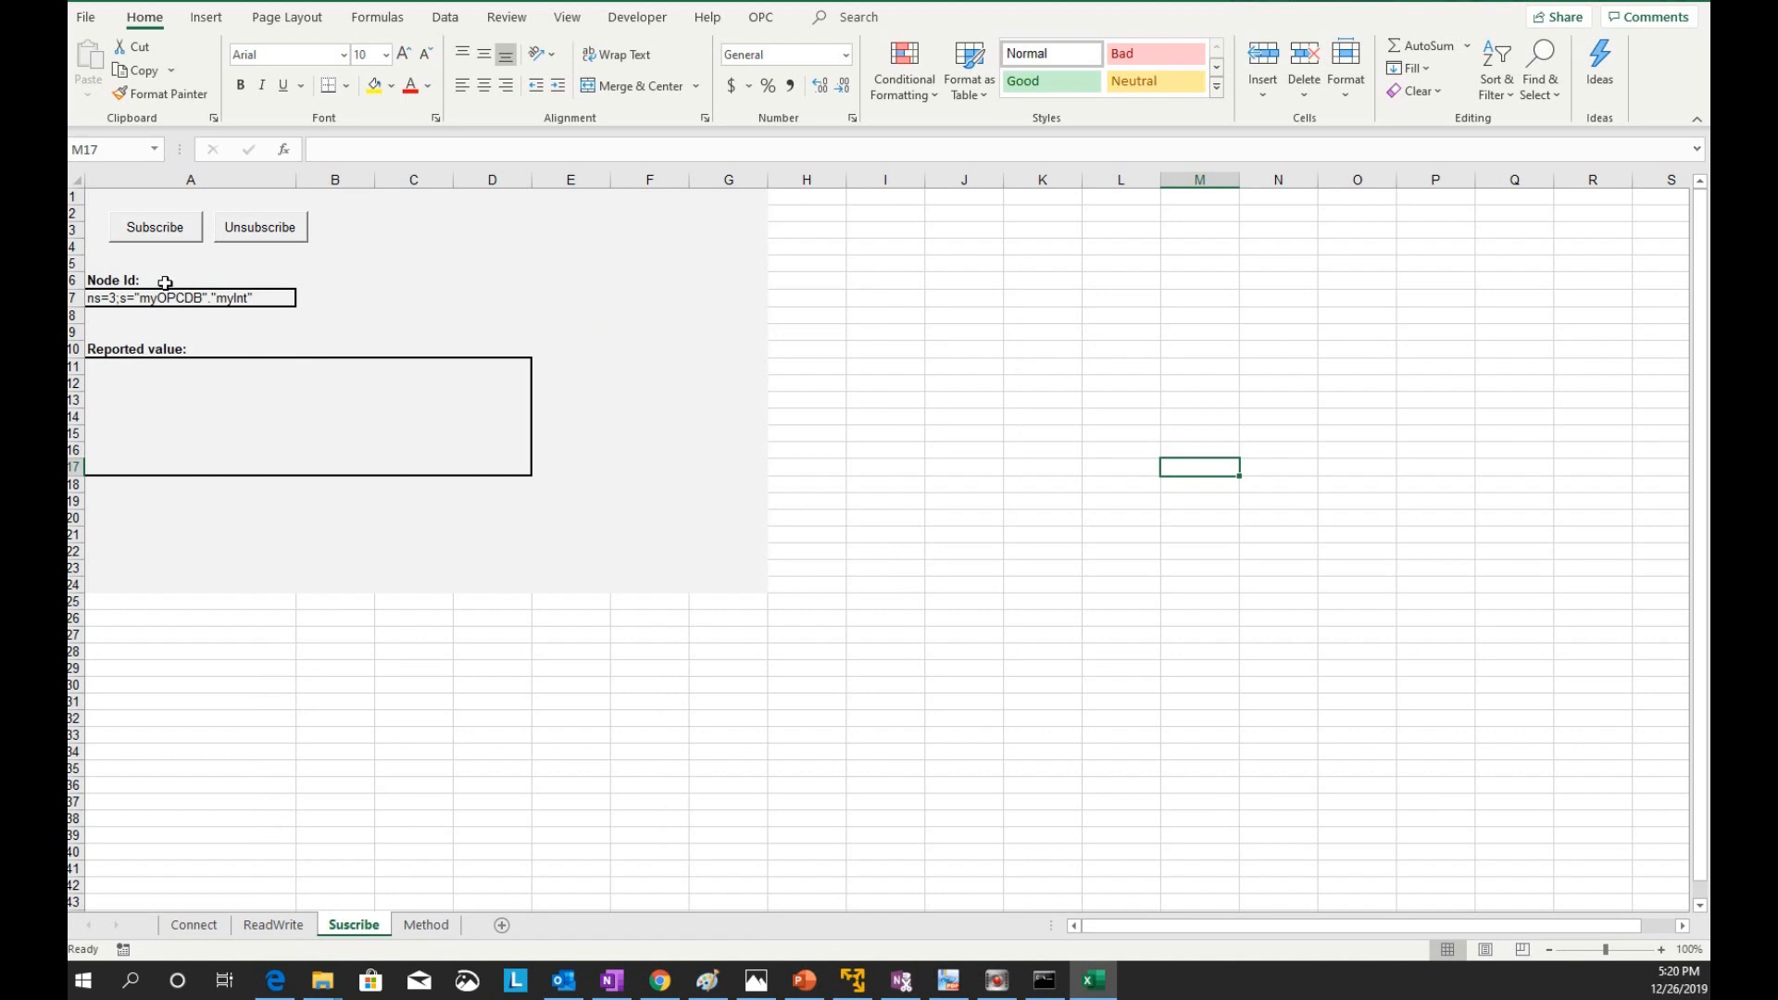
click(273, 924)
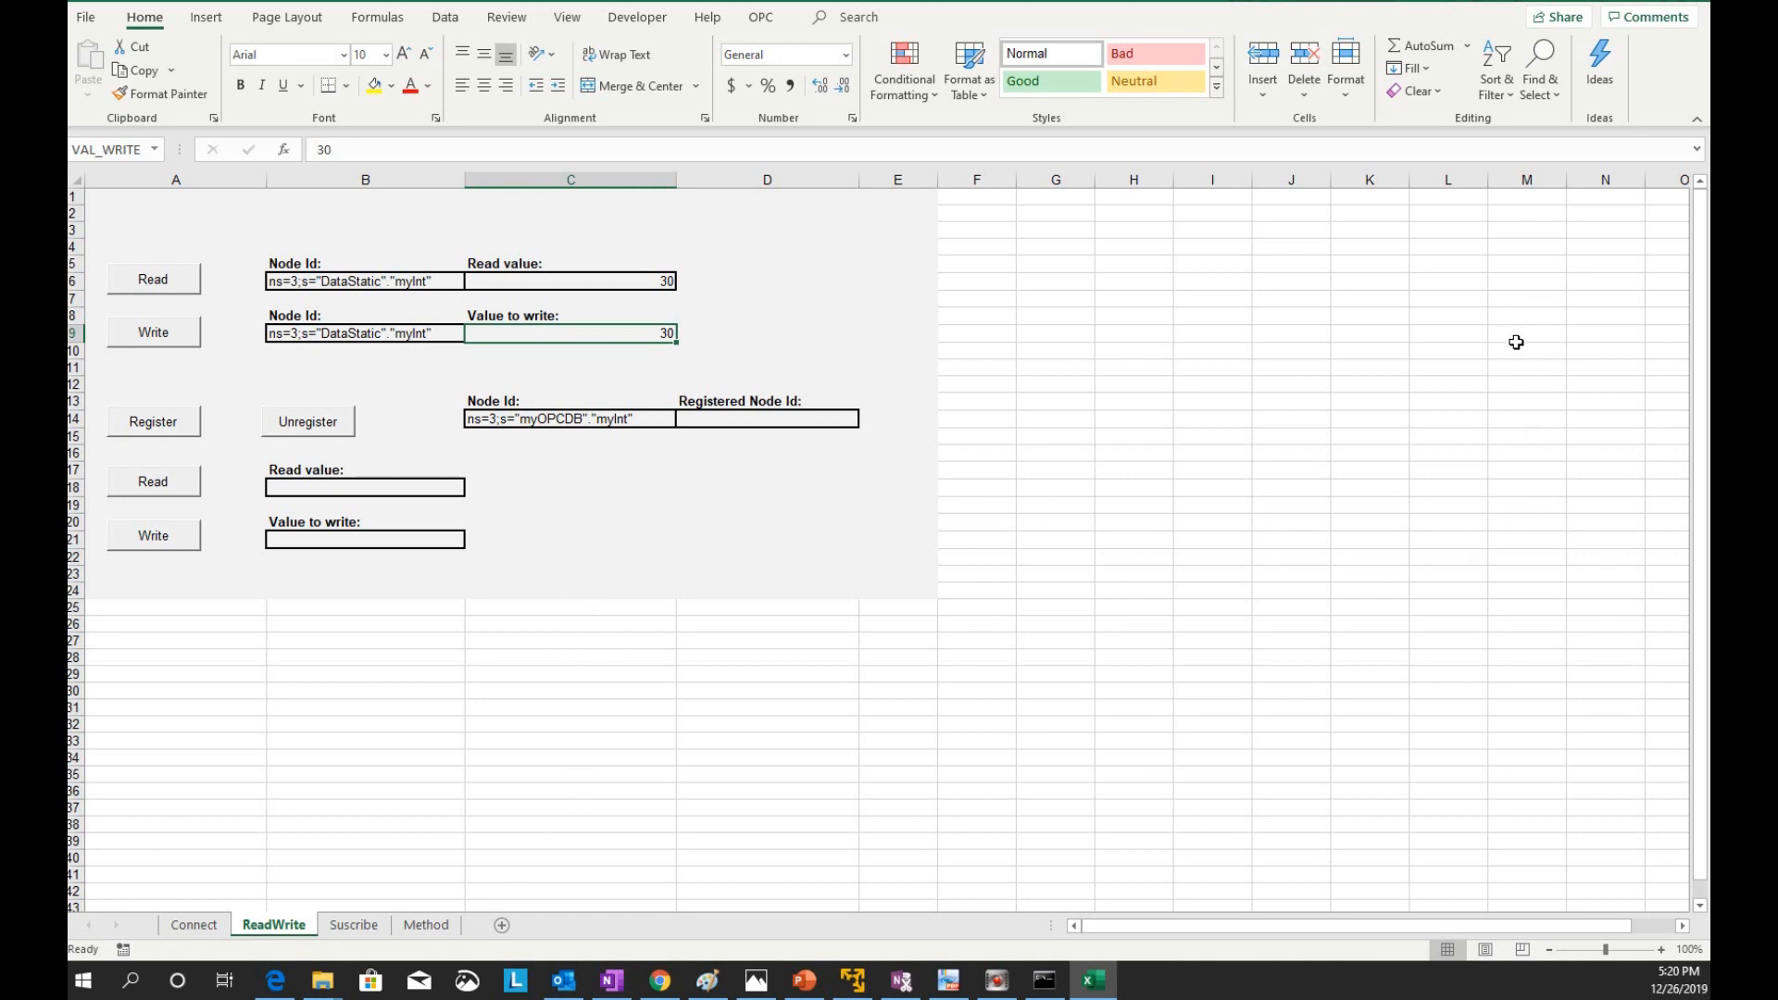
Switch to UaExpert and add the discovered SIMATIC.S7-1200.OPC-UA.Application:PLC_1 server at opc.tcp://192.168.0.200, connecting anonymously without security
click(322, 980)
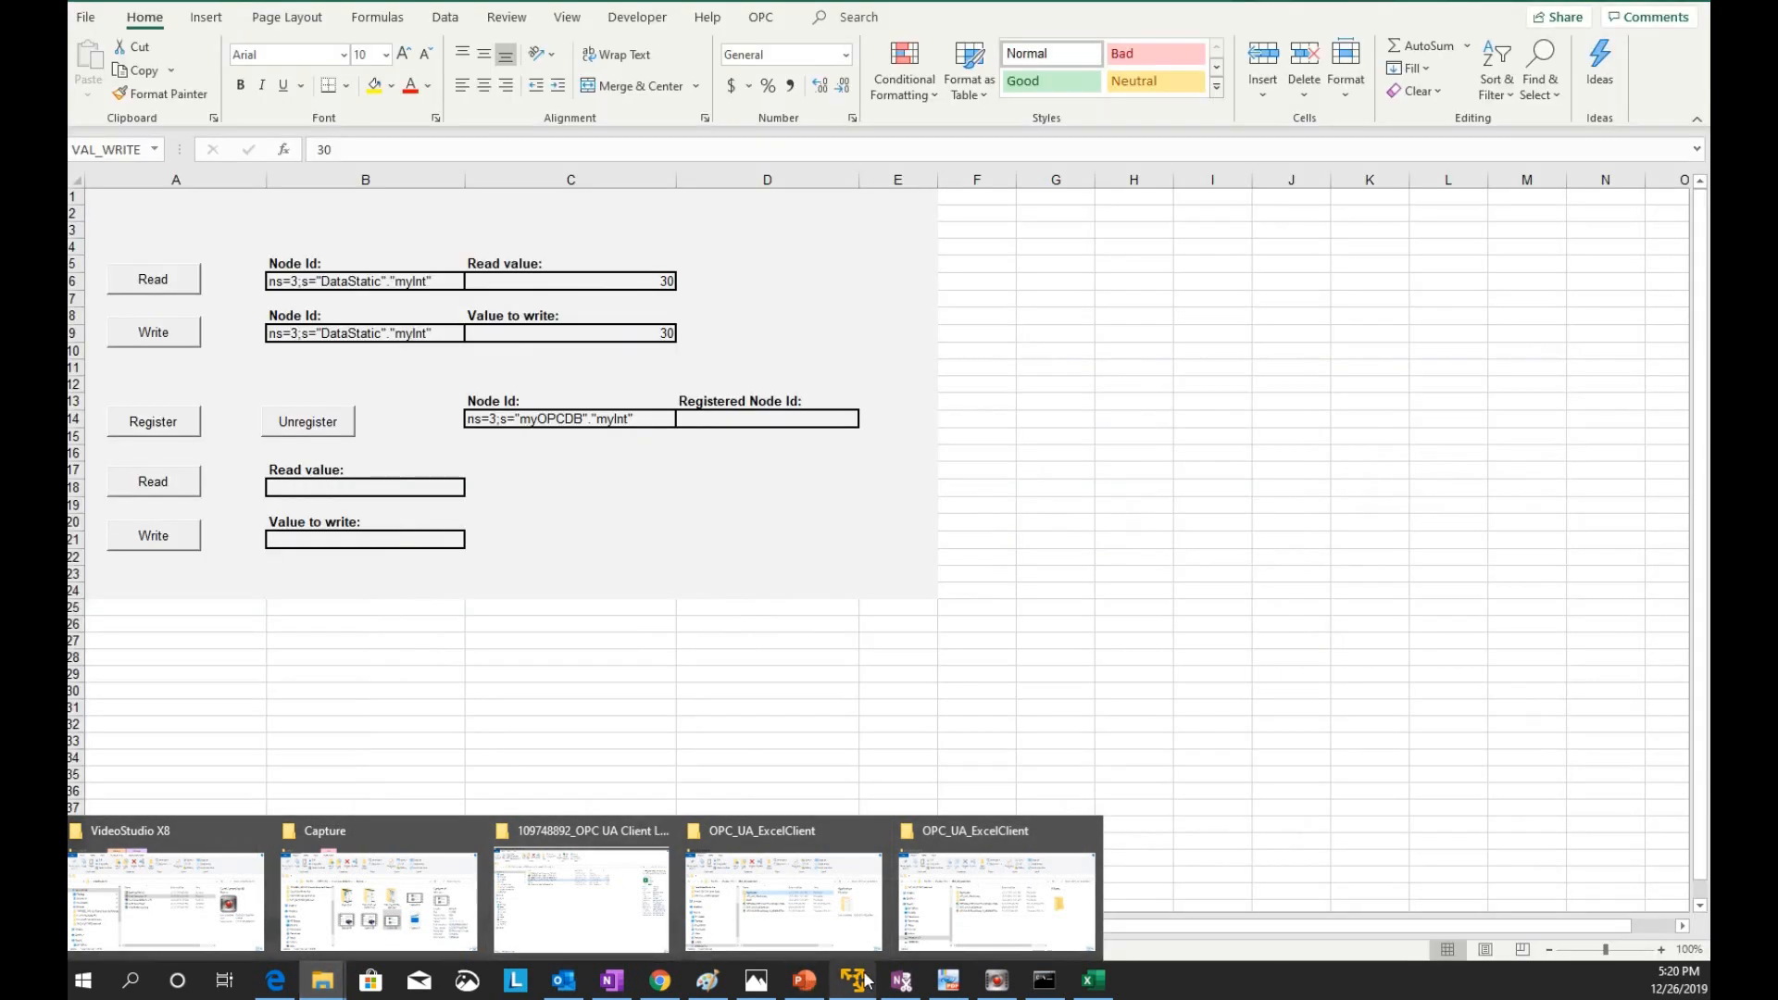
click(853, 980)
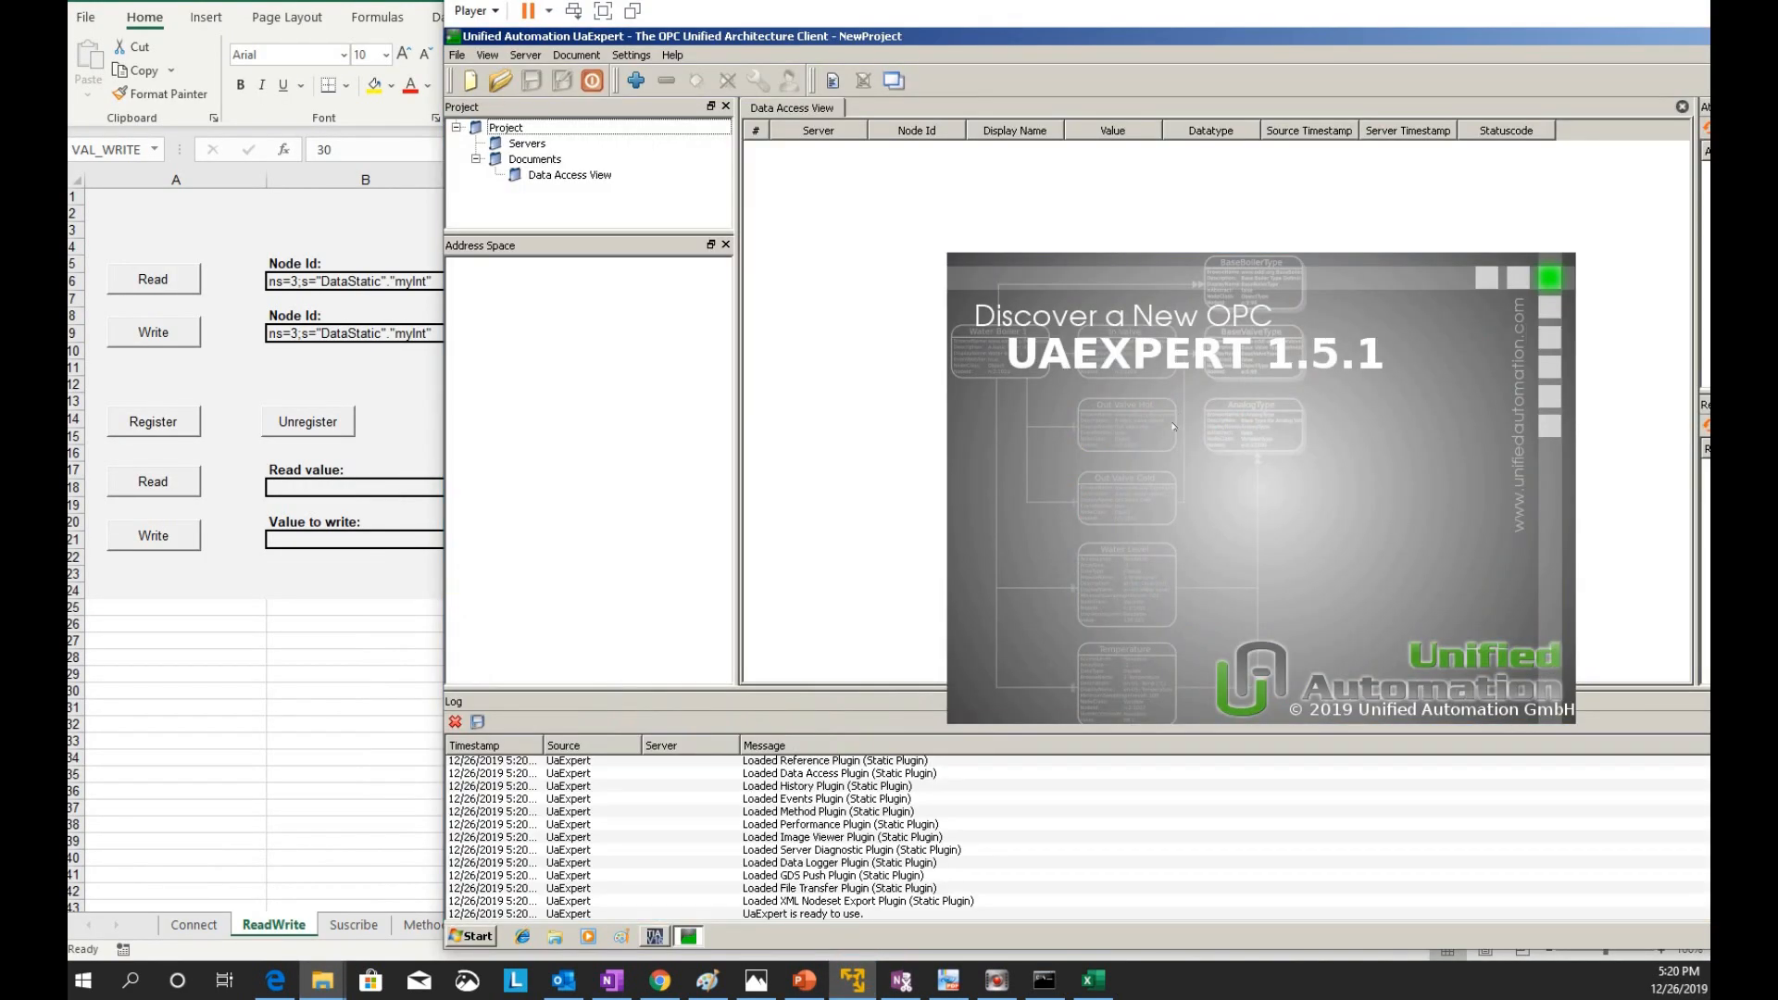
click(635, 80)
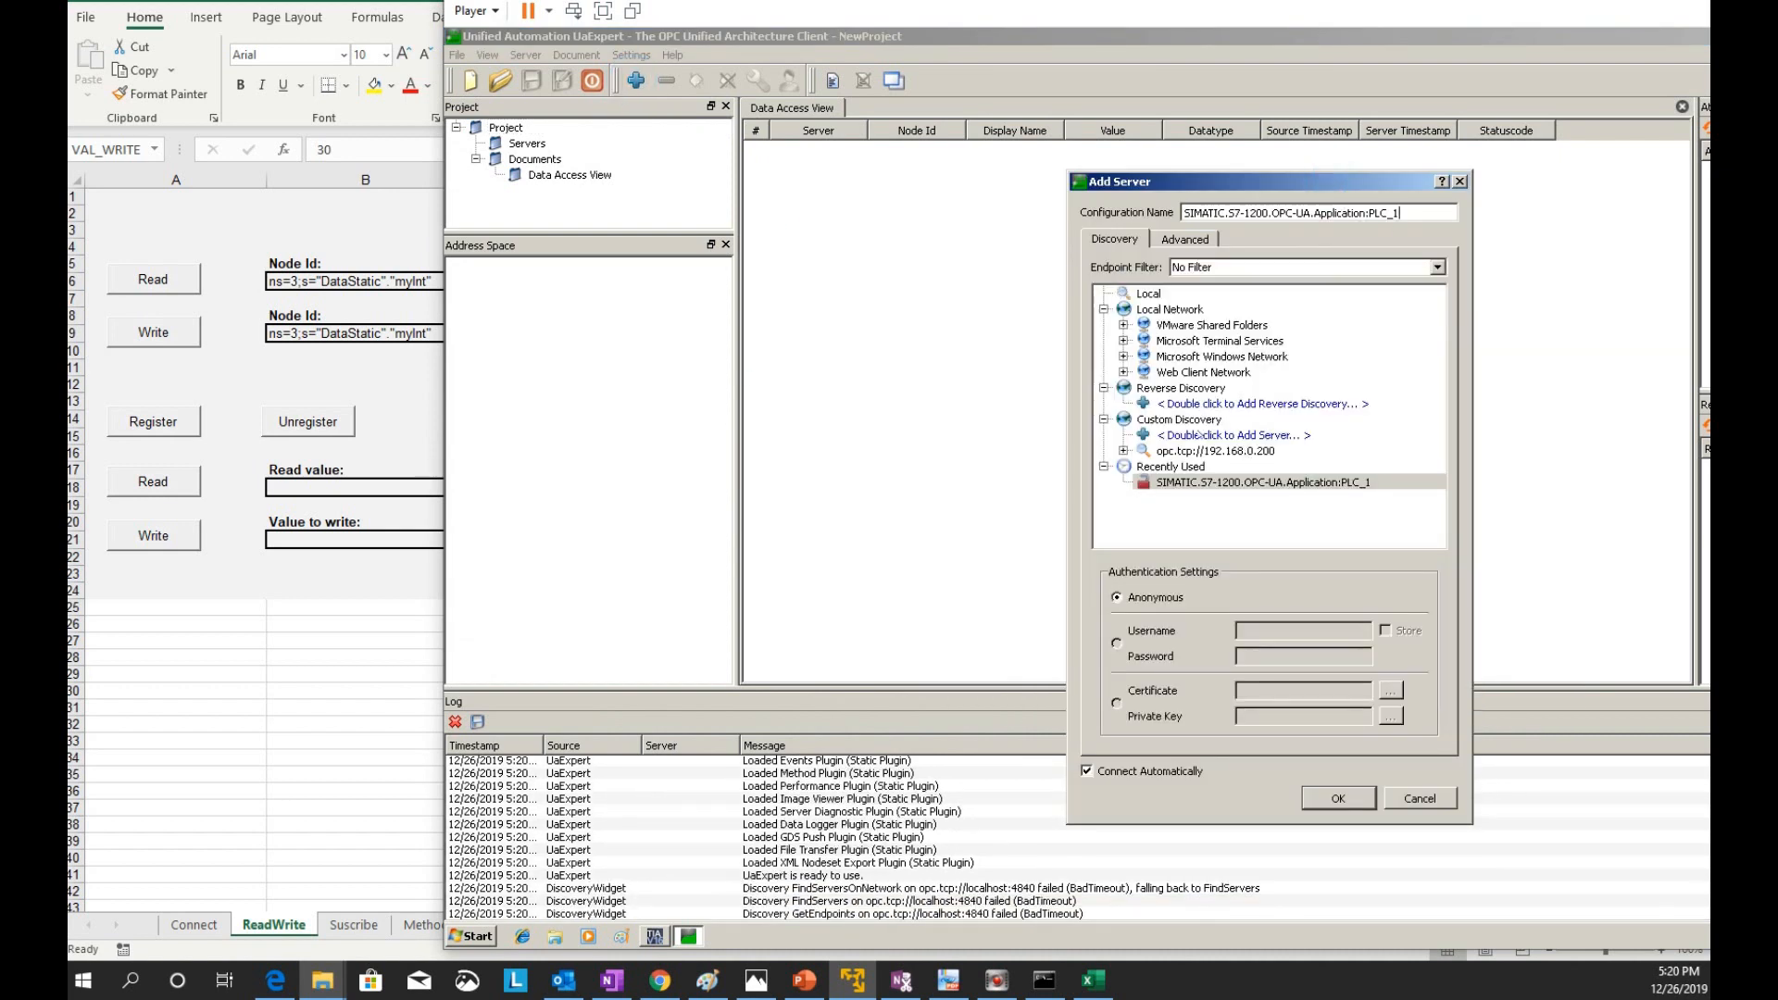
double_click(1197, 451)
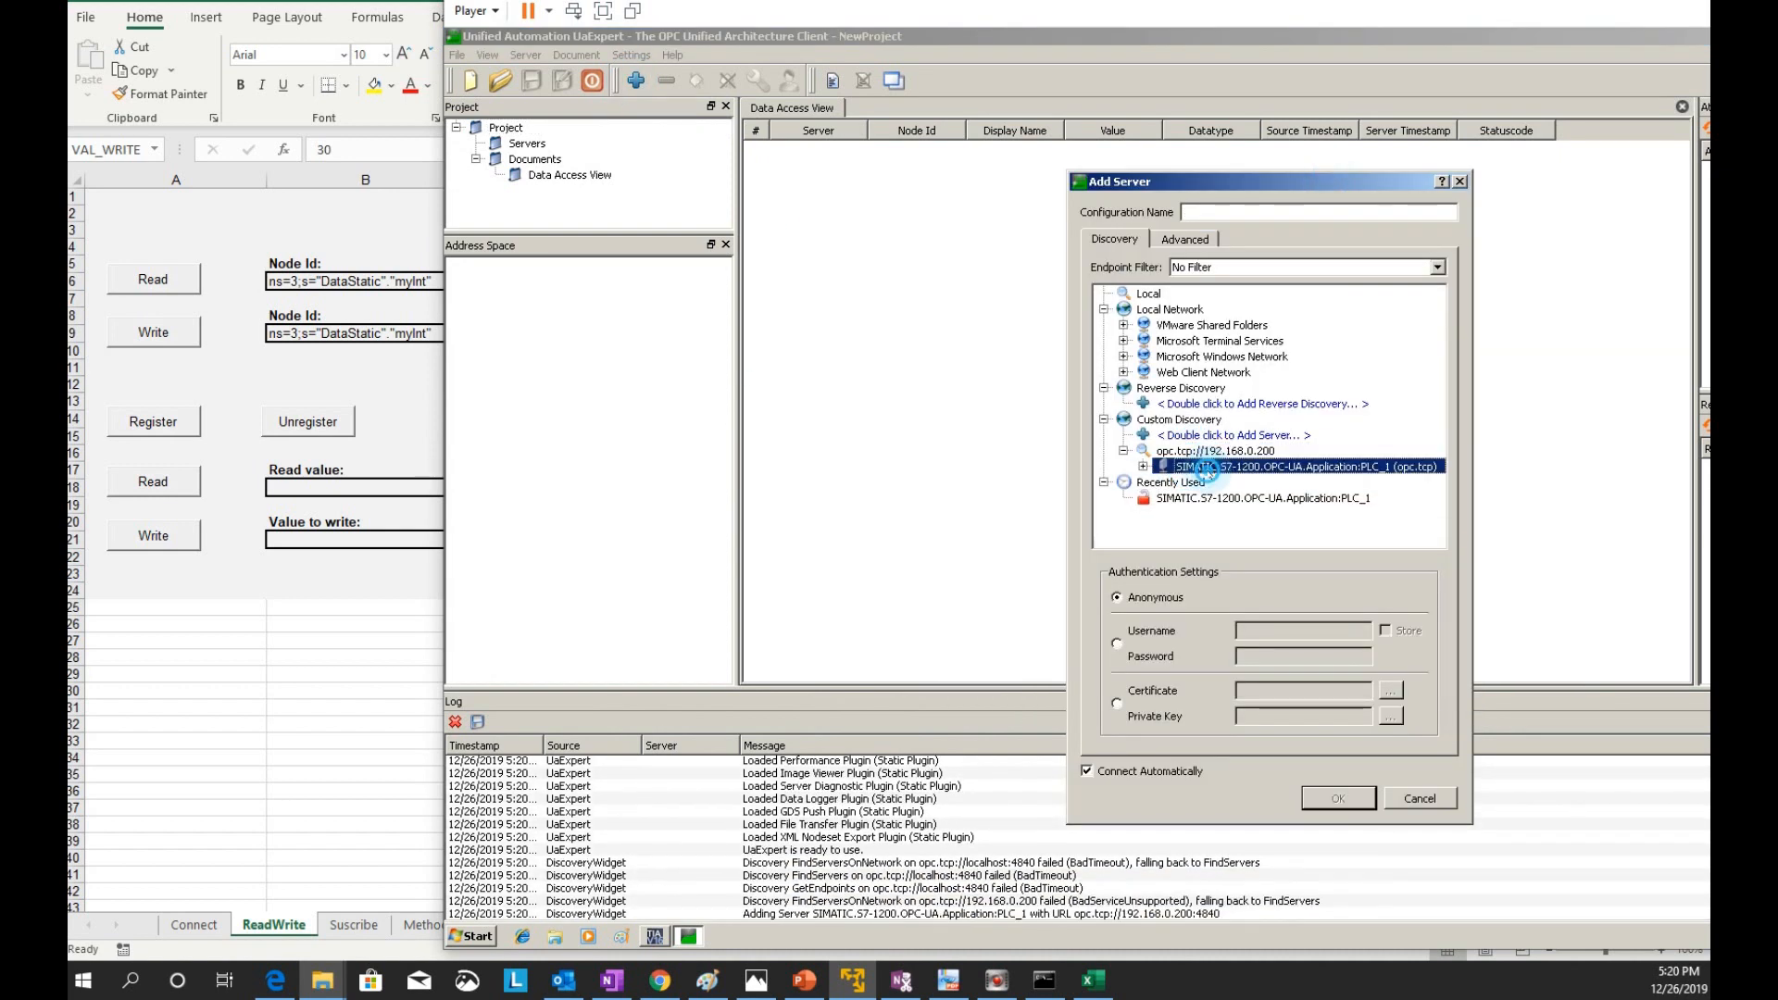
double_click(1241, 483)
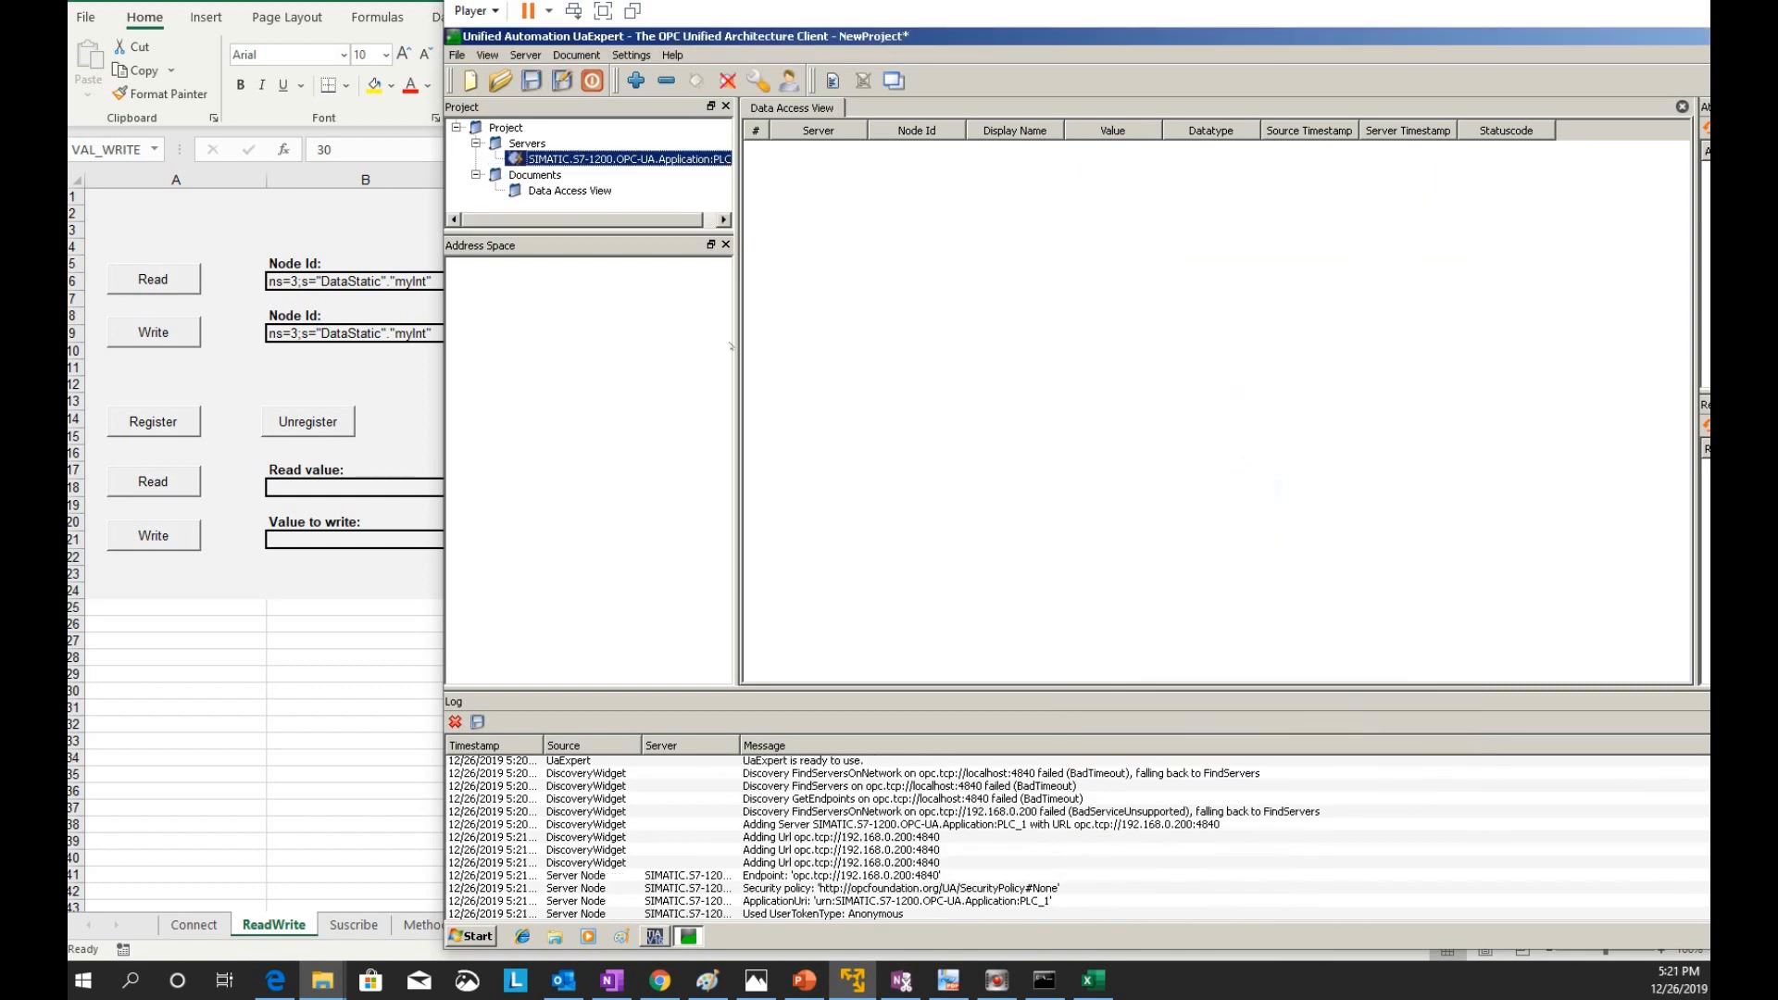
Expand PLC_1 and Server interface_1 in the address space and inspect the DATA1 and TestDA2 nodes
right_click(566, 159)
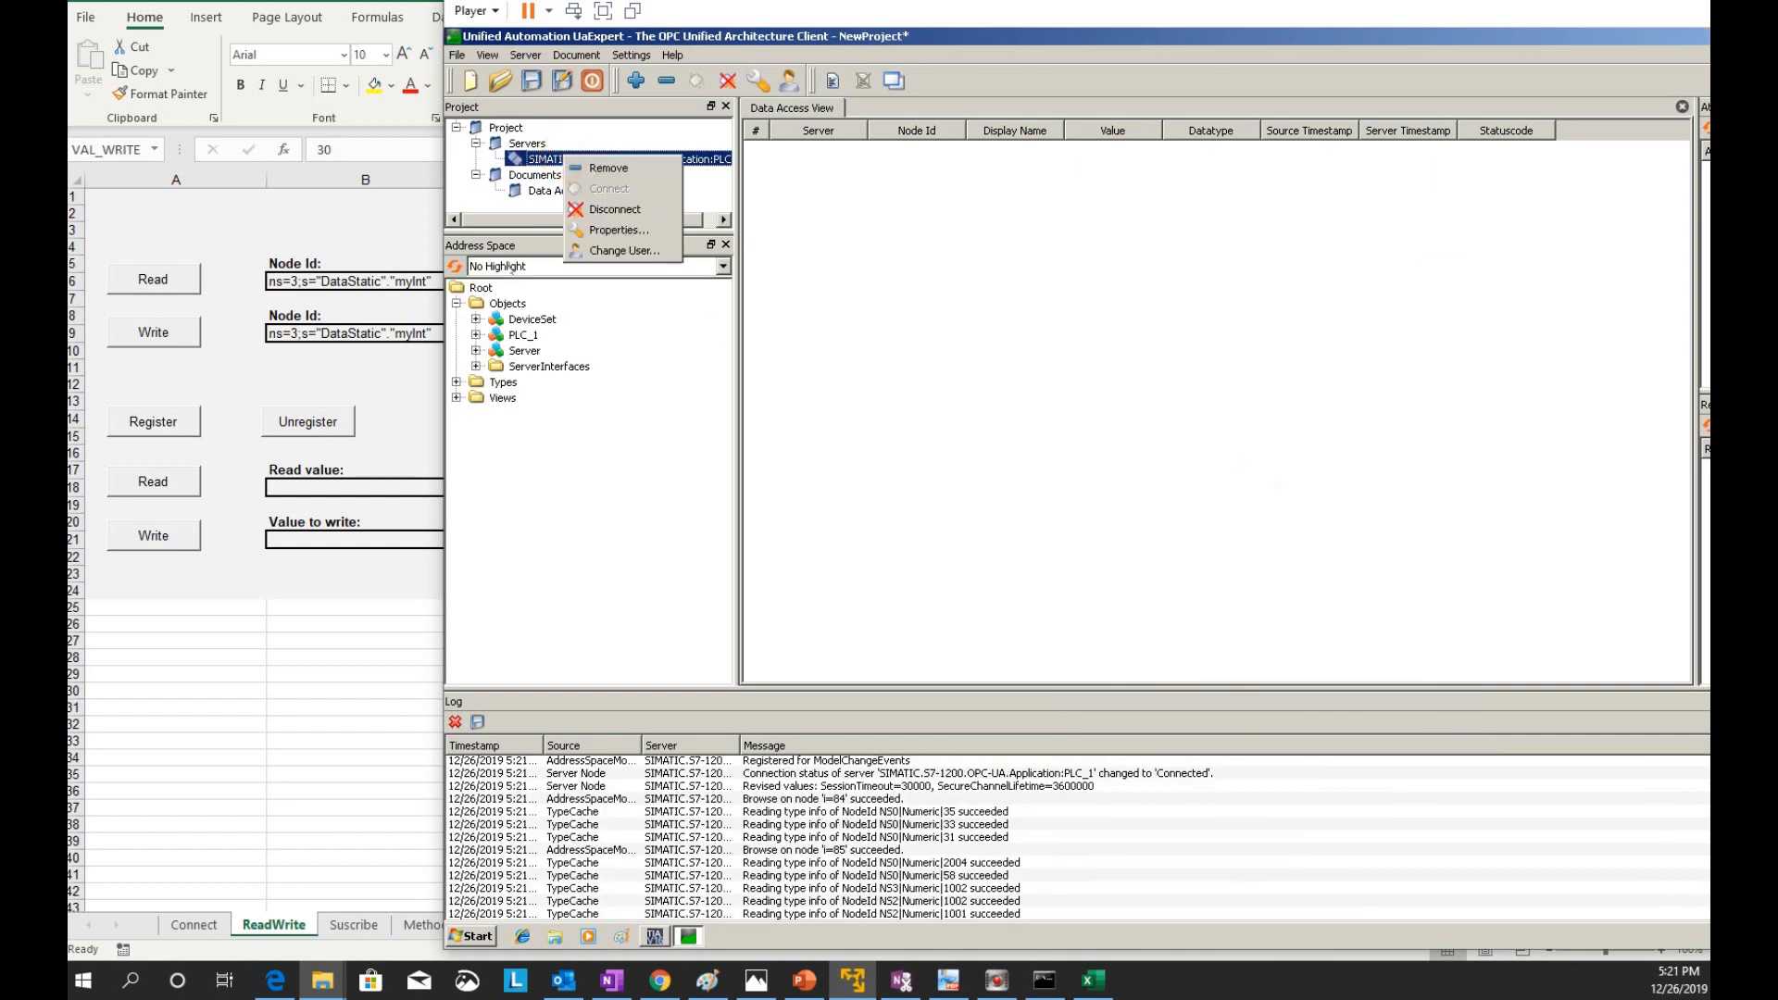
click(475, 334)
click(476, 507)
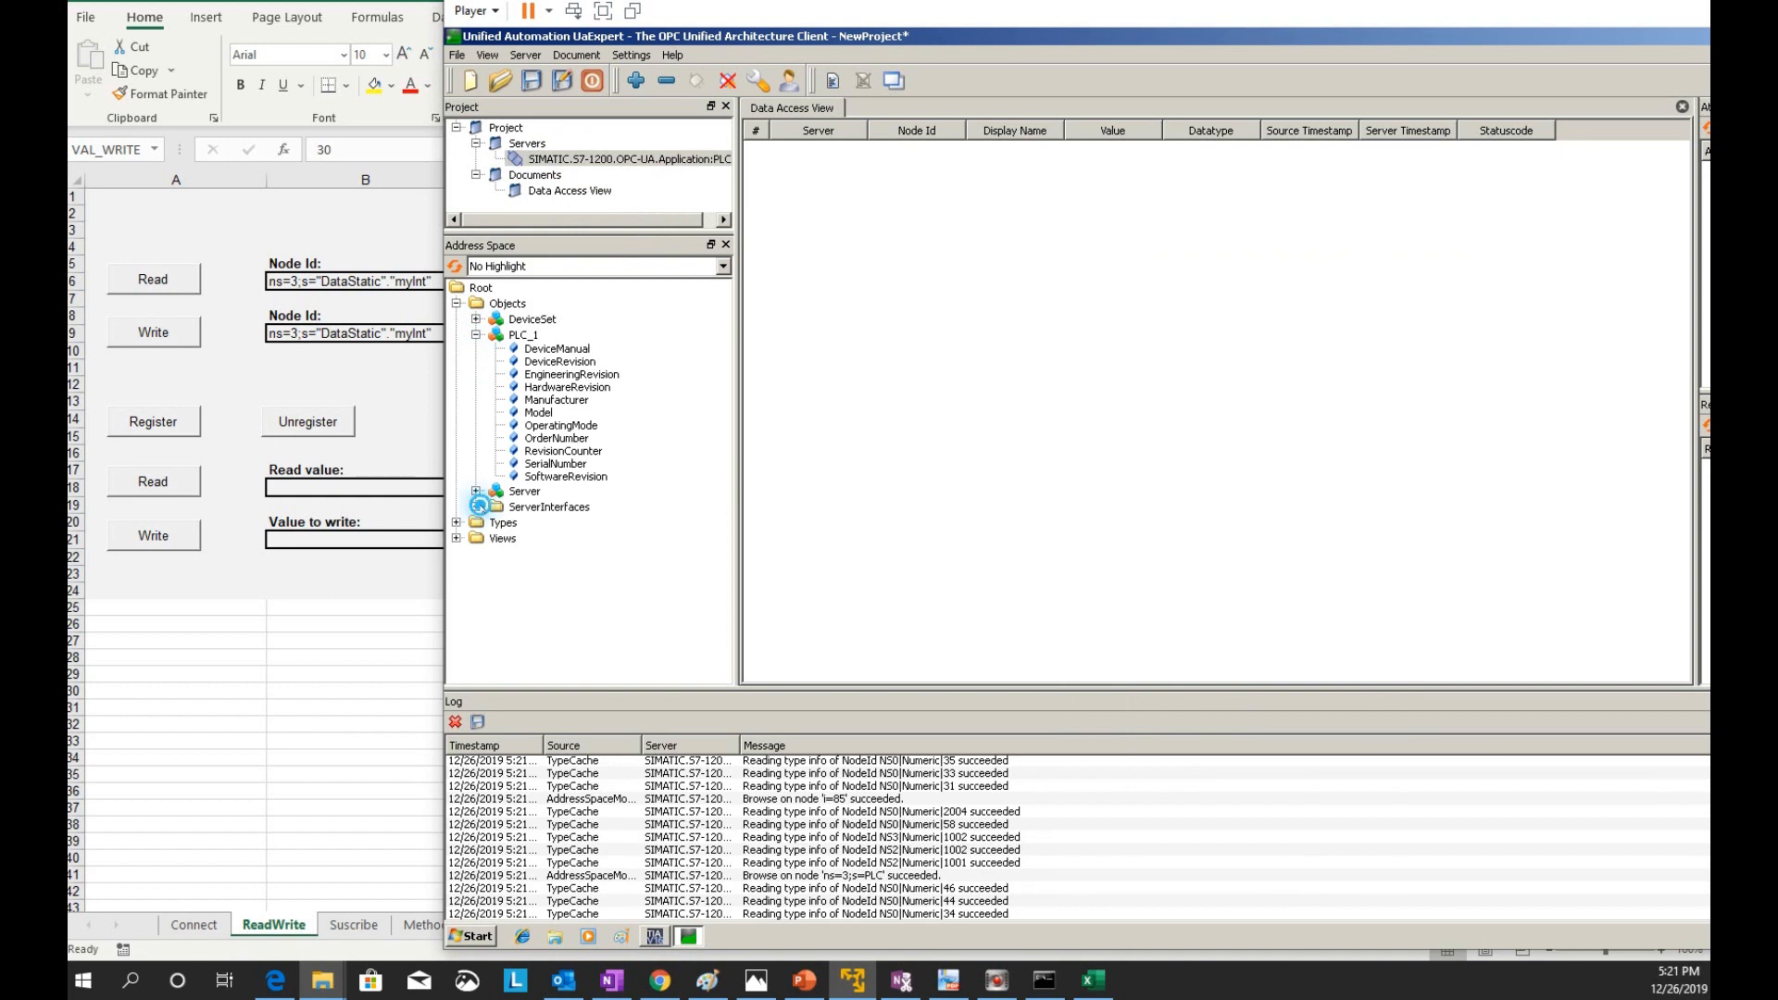
click(495, 522)
click(570, 450)
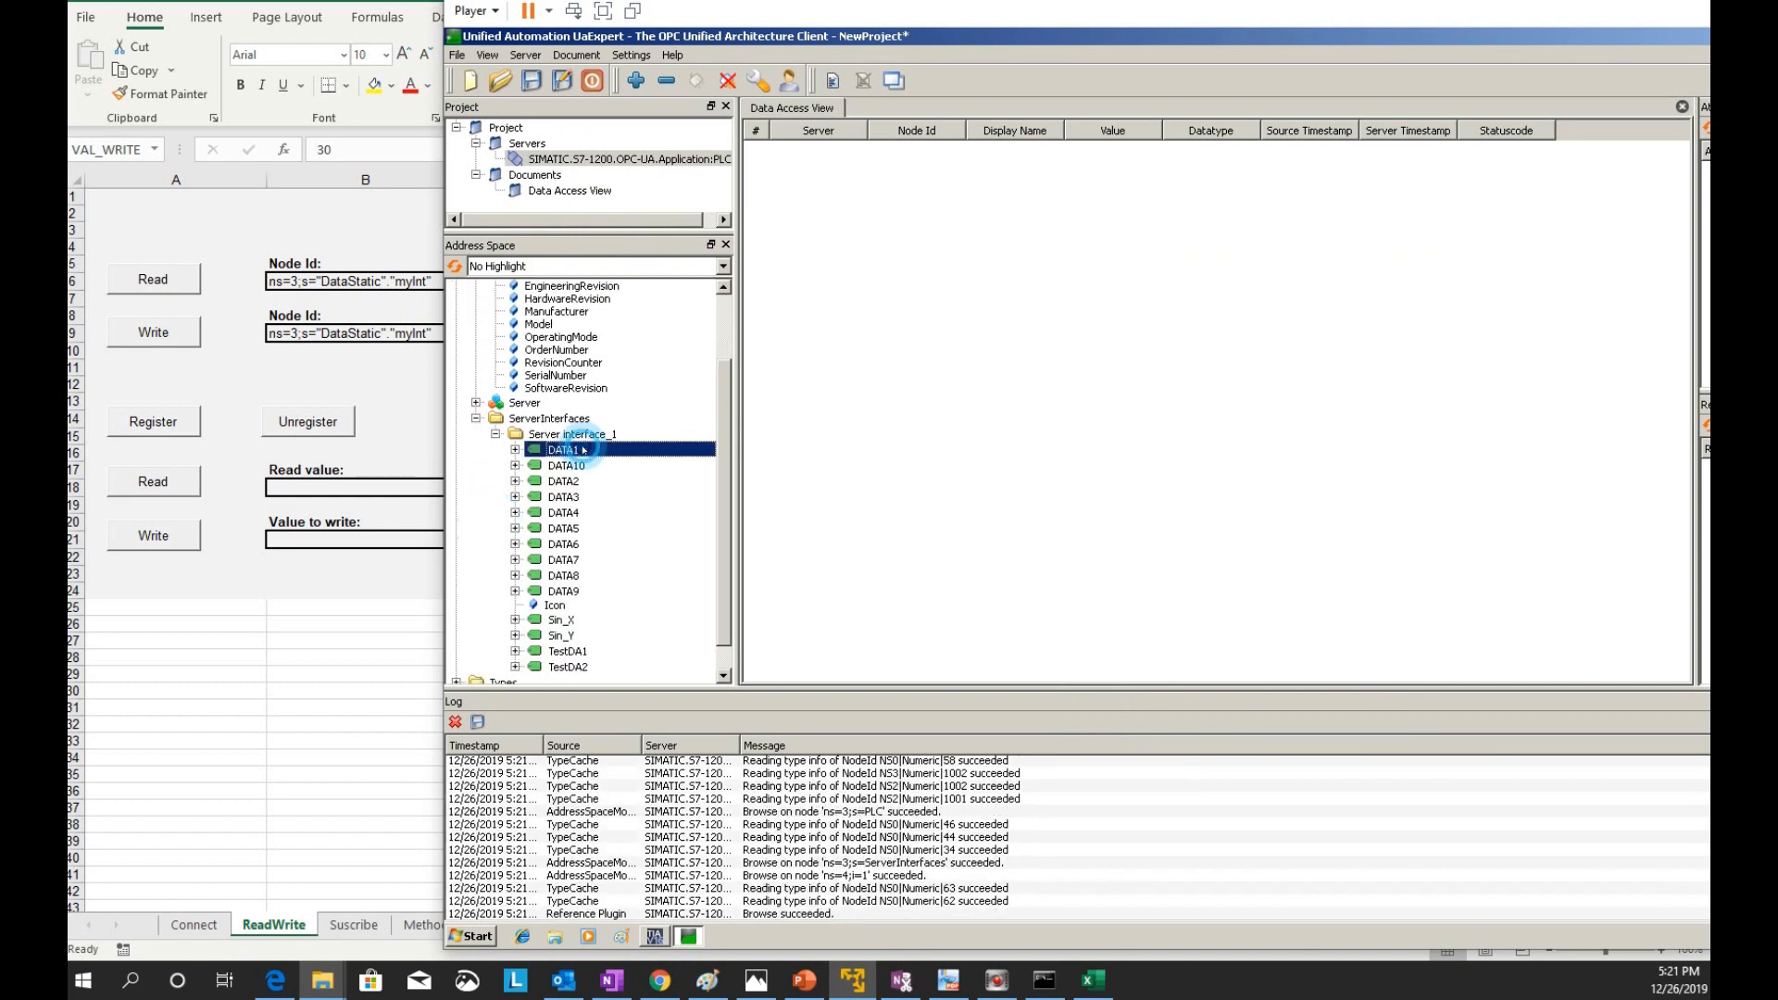
click(566, 667)
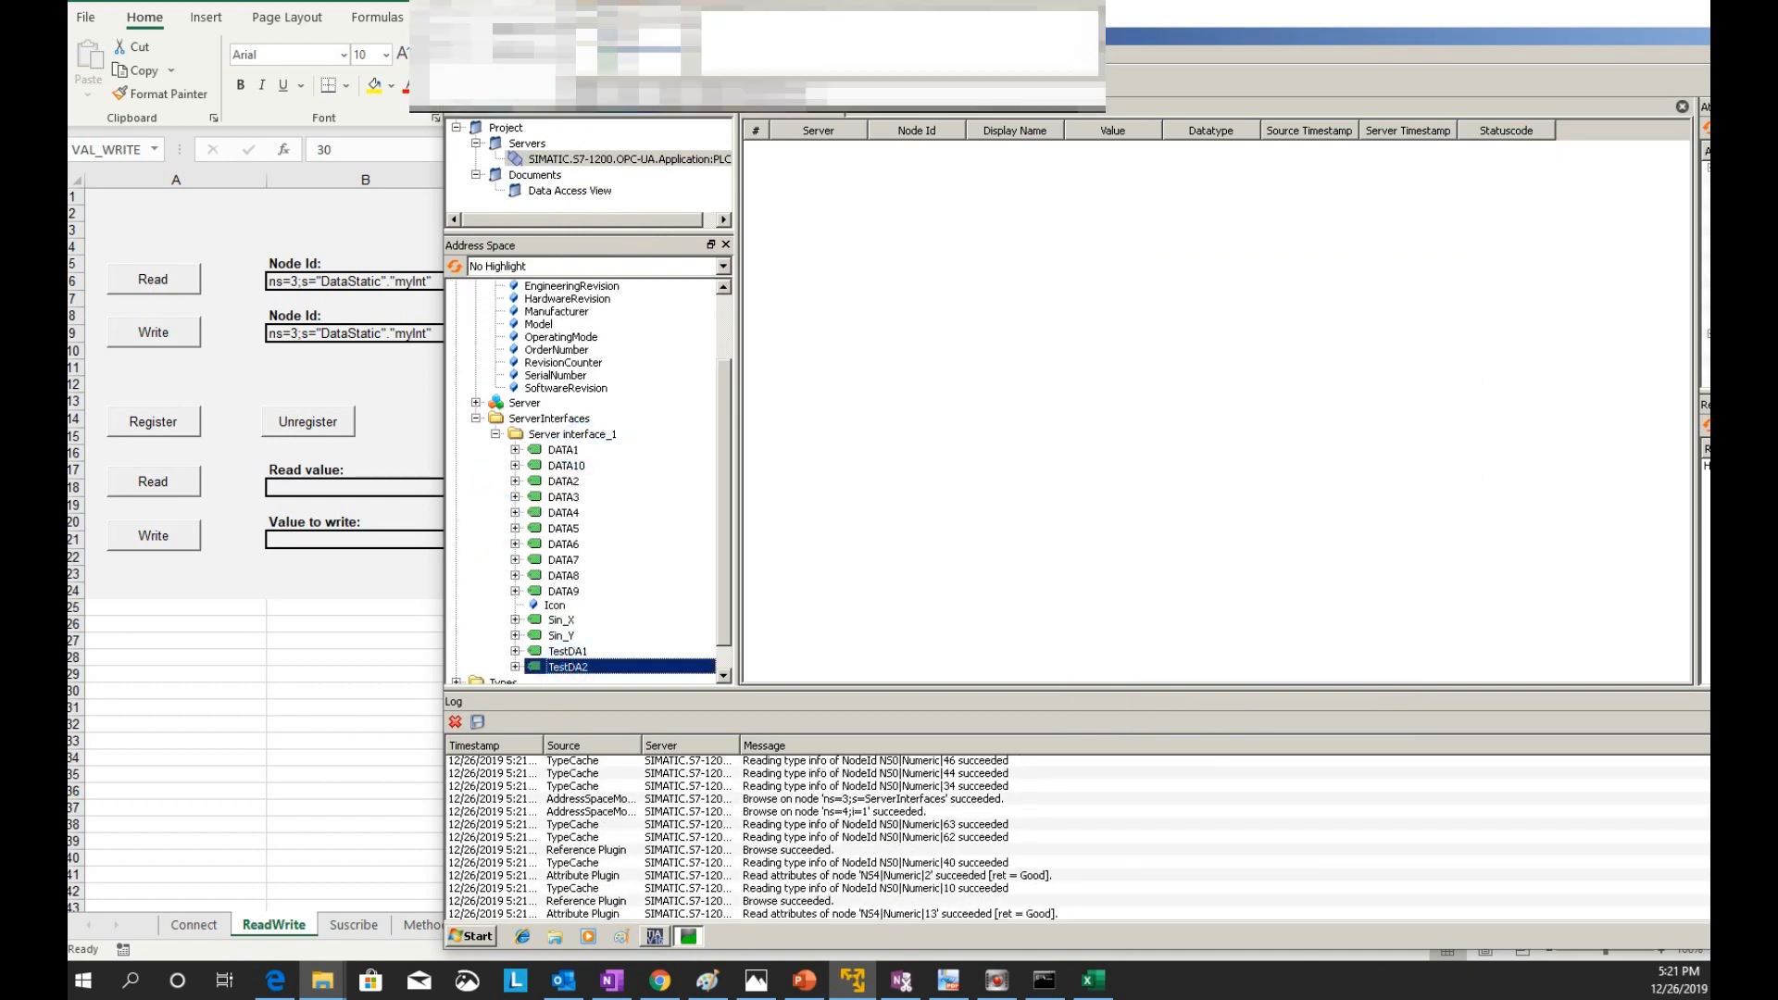
Move the UaExpert window so the node attributes are in view, and note Sin_X's node ID ns=4;i=14 in Notepad
drag(833, 2, 741, 54)
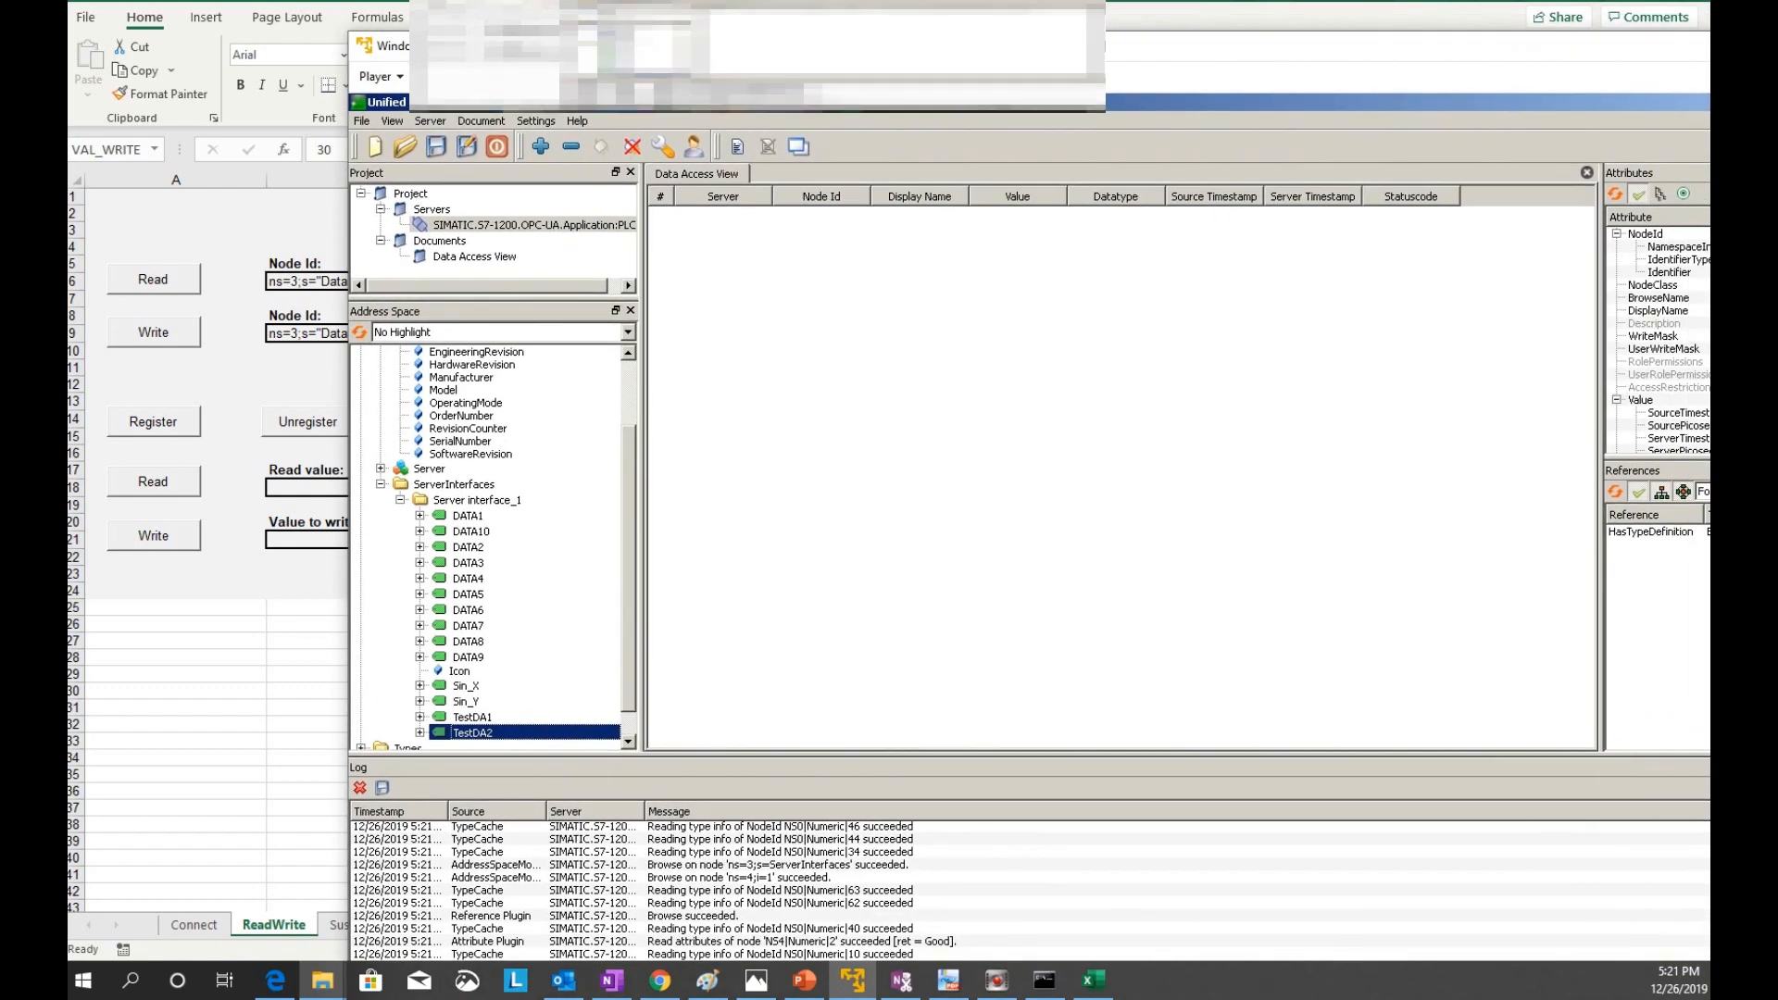
drag(649, 45, 570, 109)
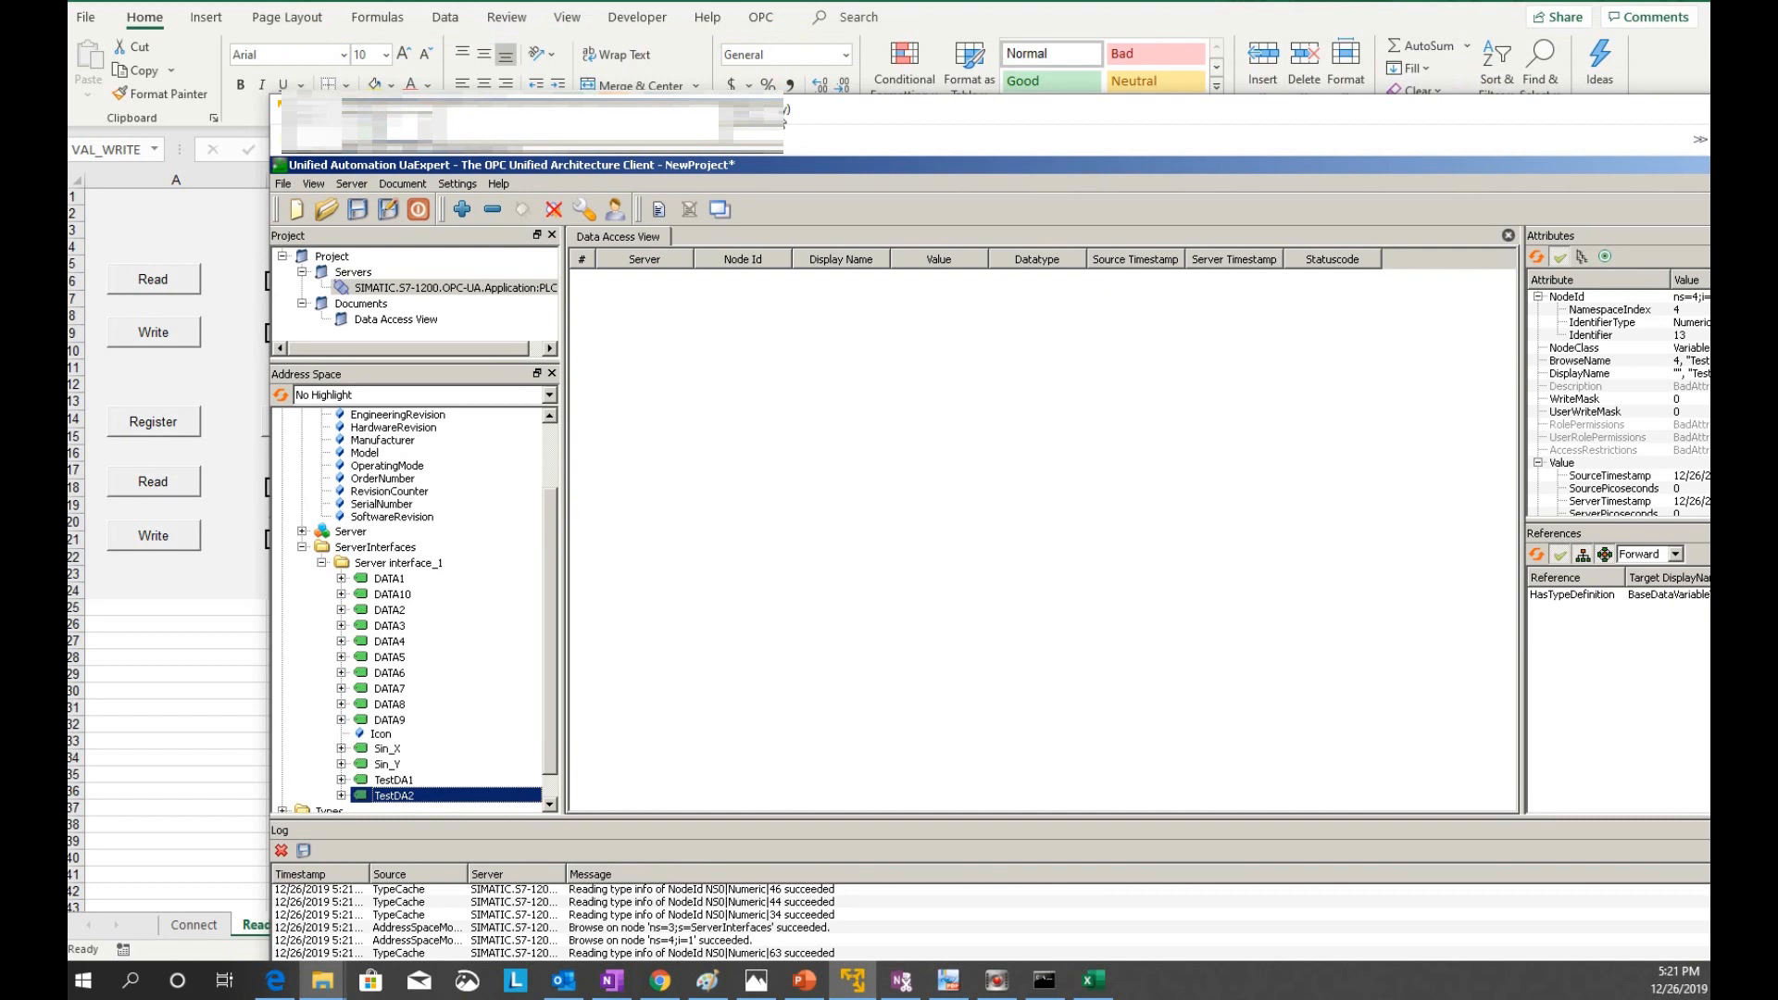
drag(782, 119, 716, 105)
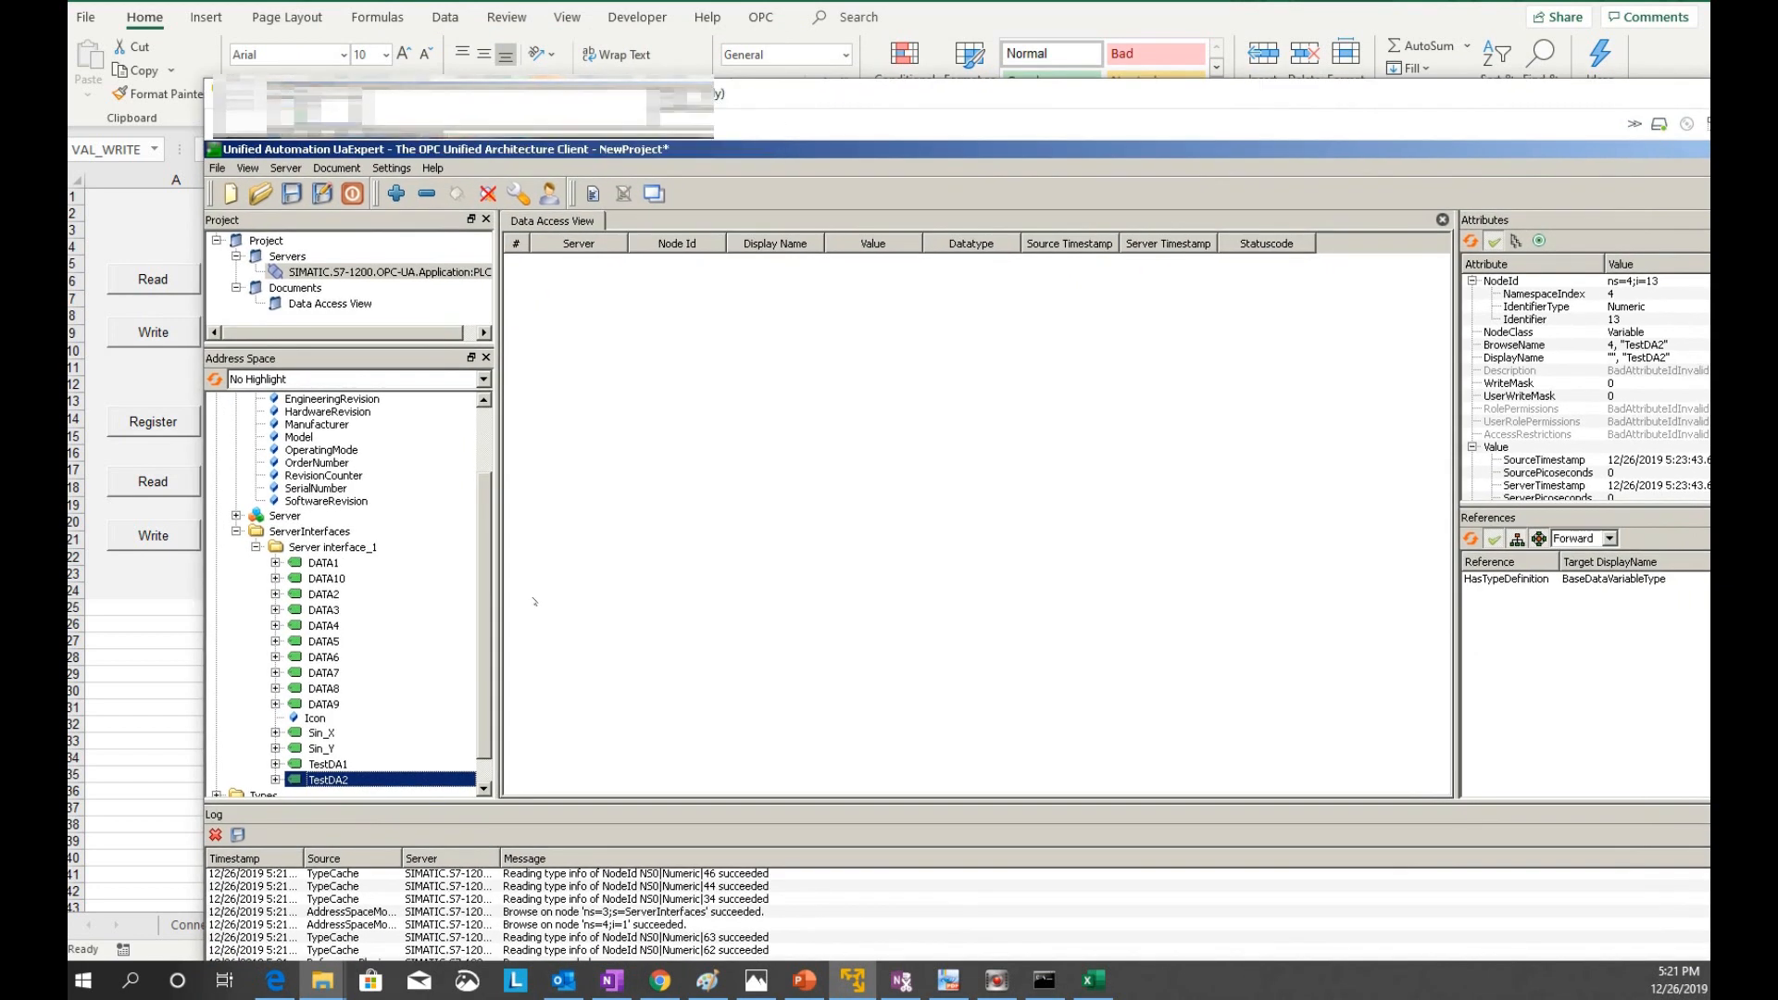
click(321, 733)
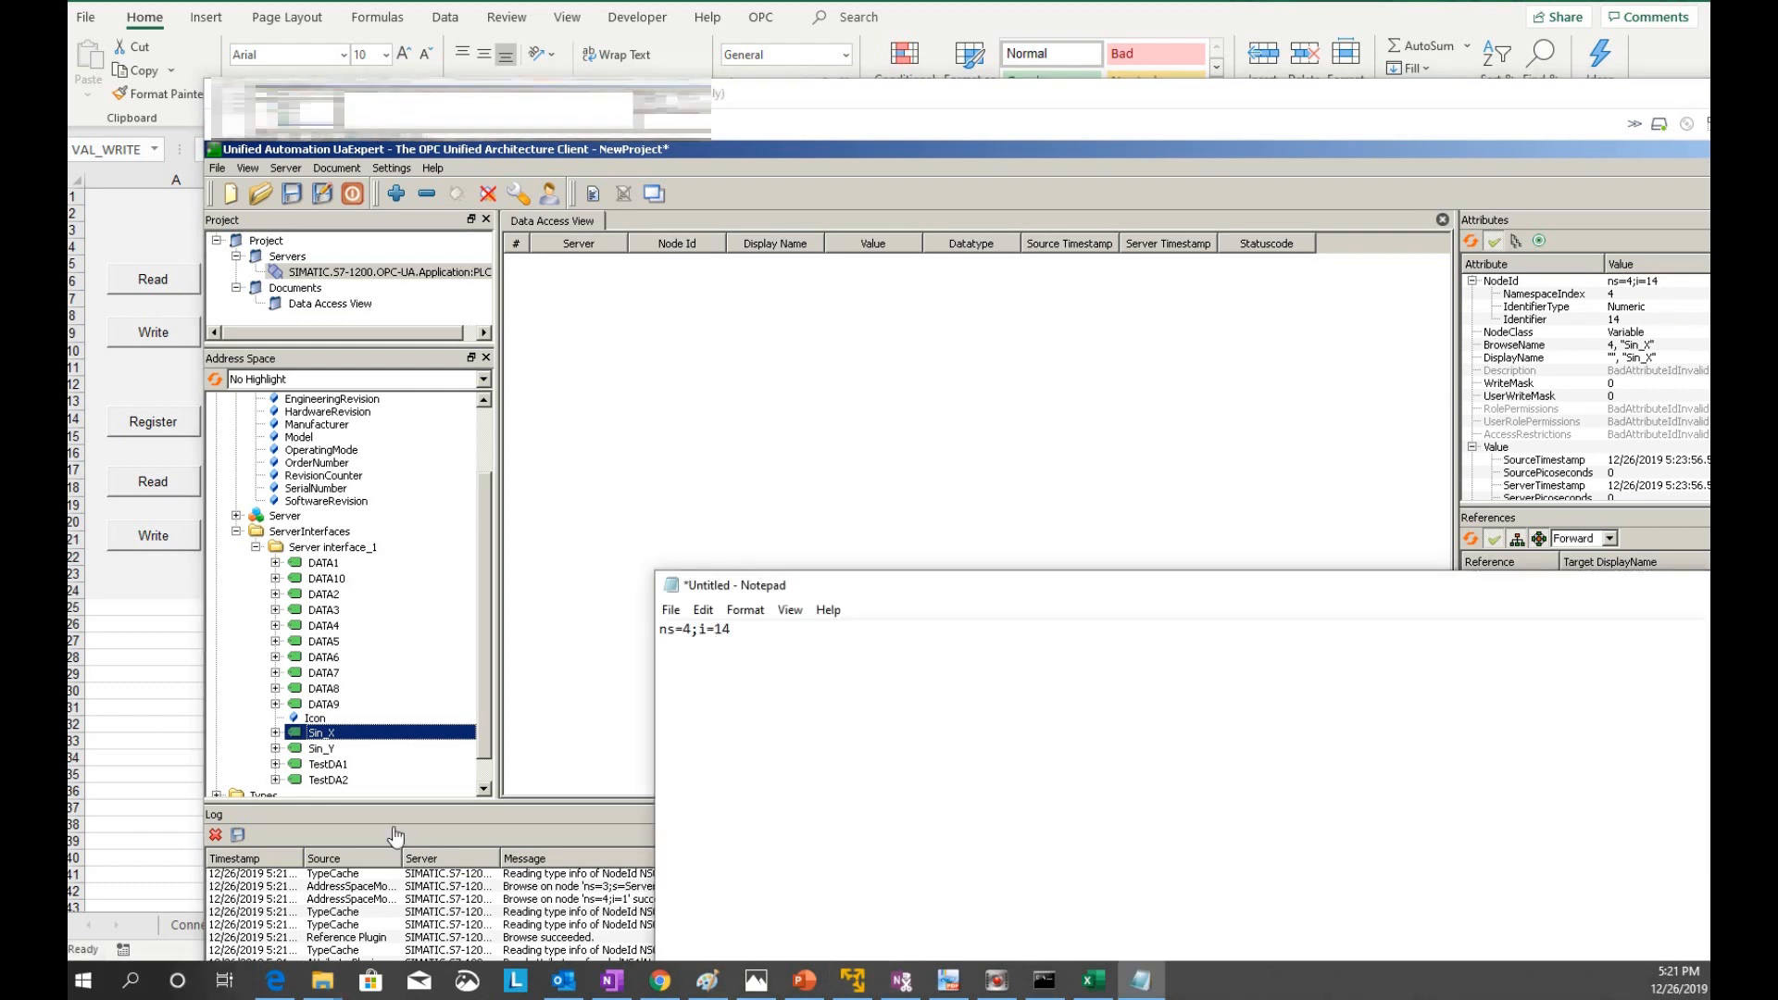
Look up Sin_Y's node ID in UaExpert and add ns=4;i=15 as a second line in the Notepad note
click(322, 748)
click(322, 748)
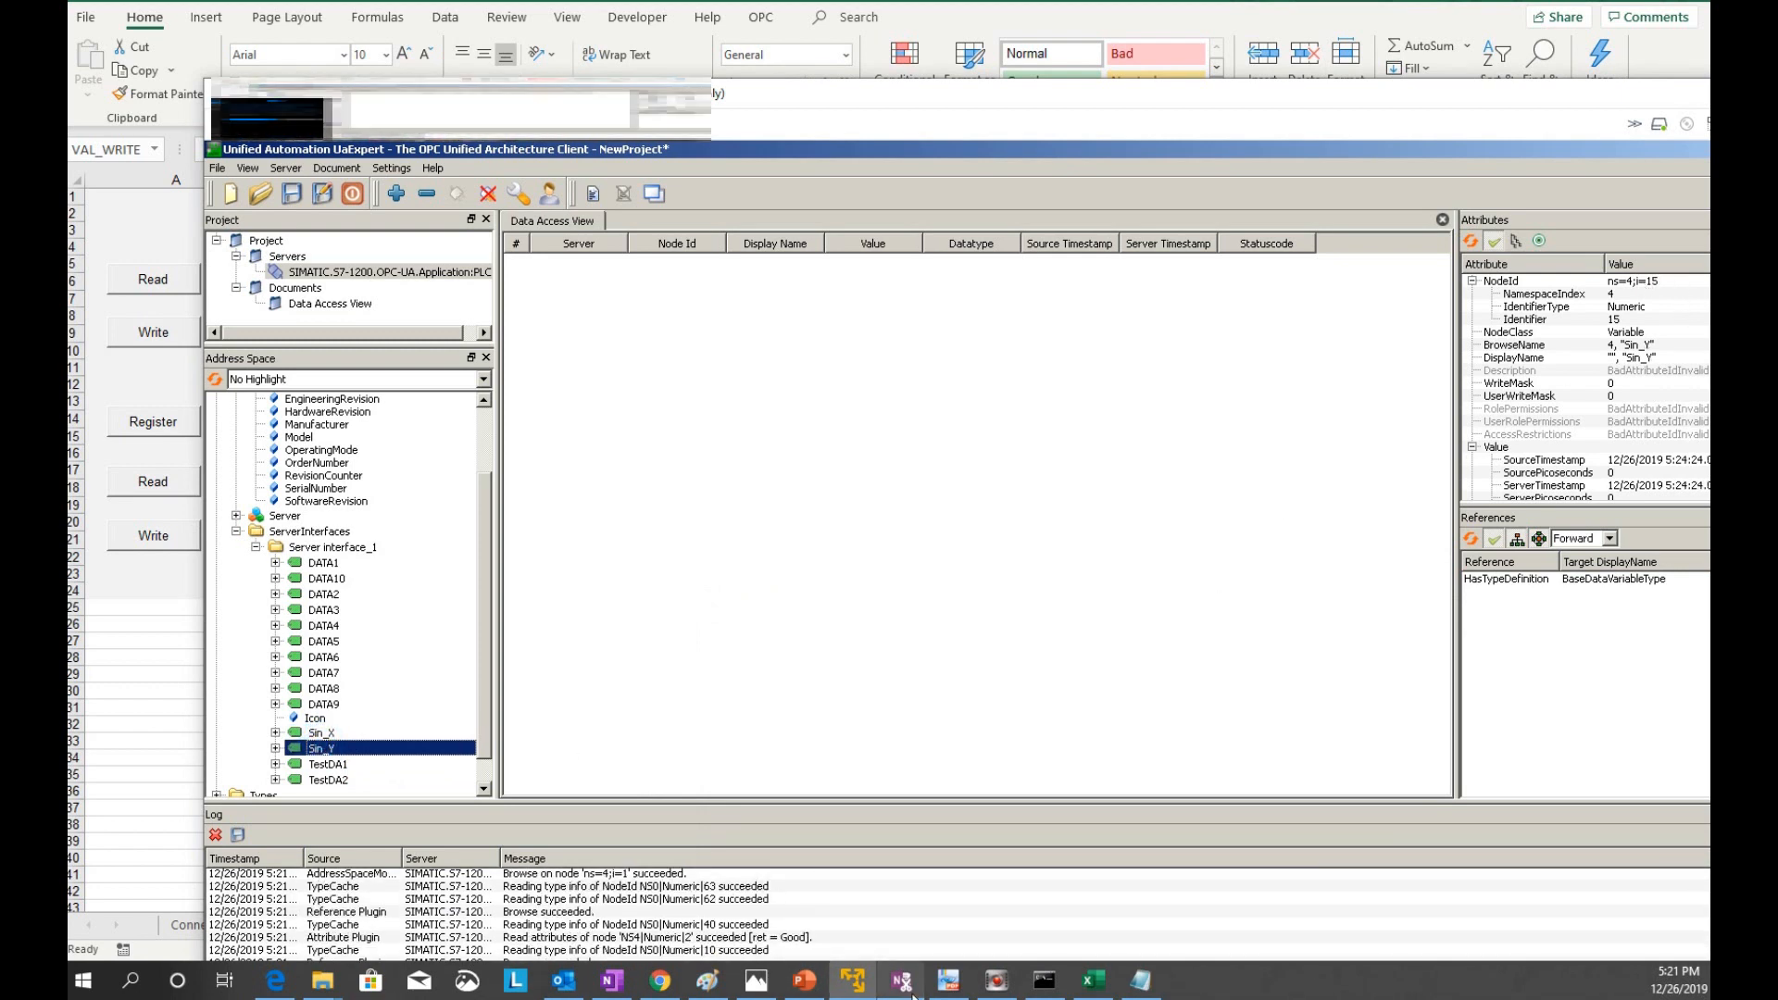
click(1156, 983)
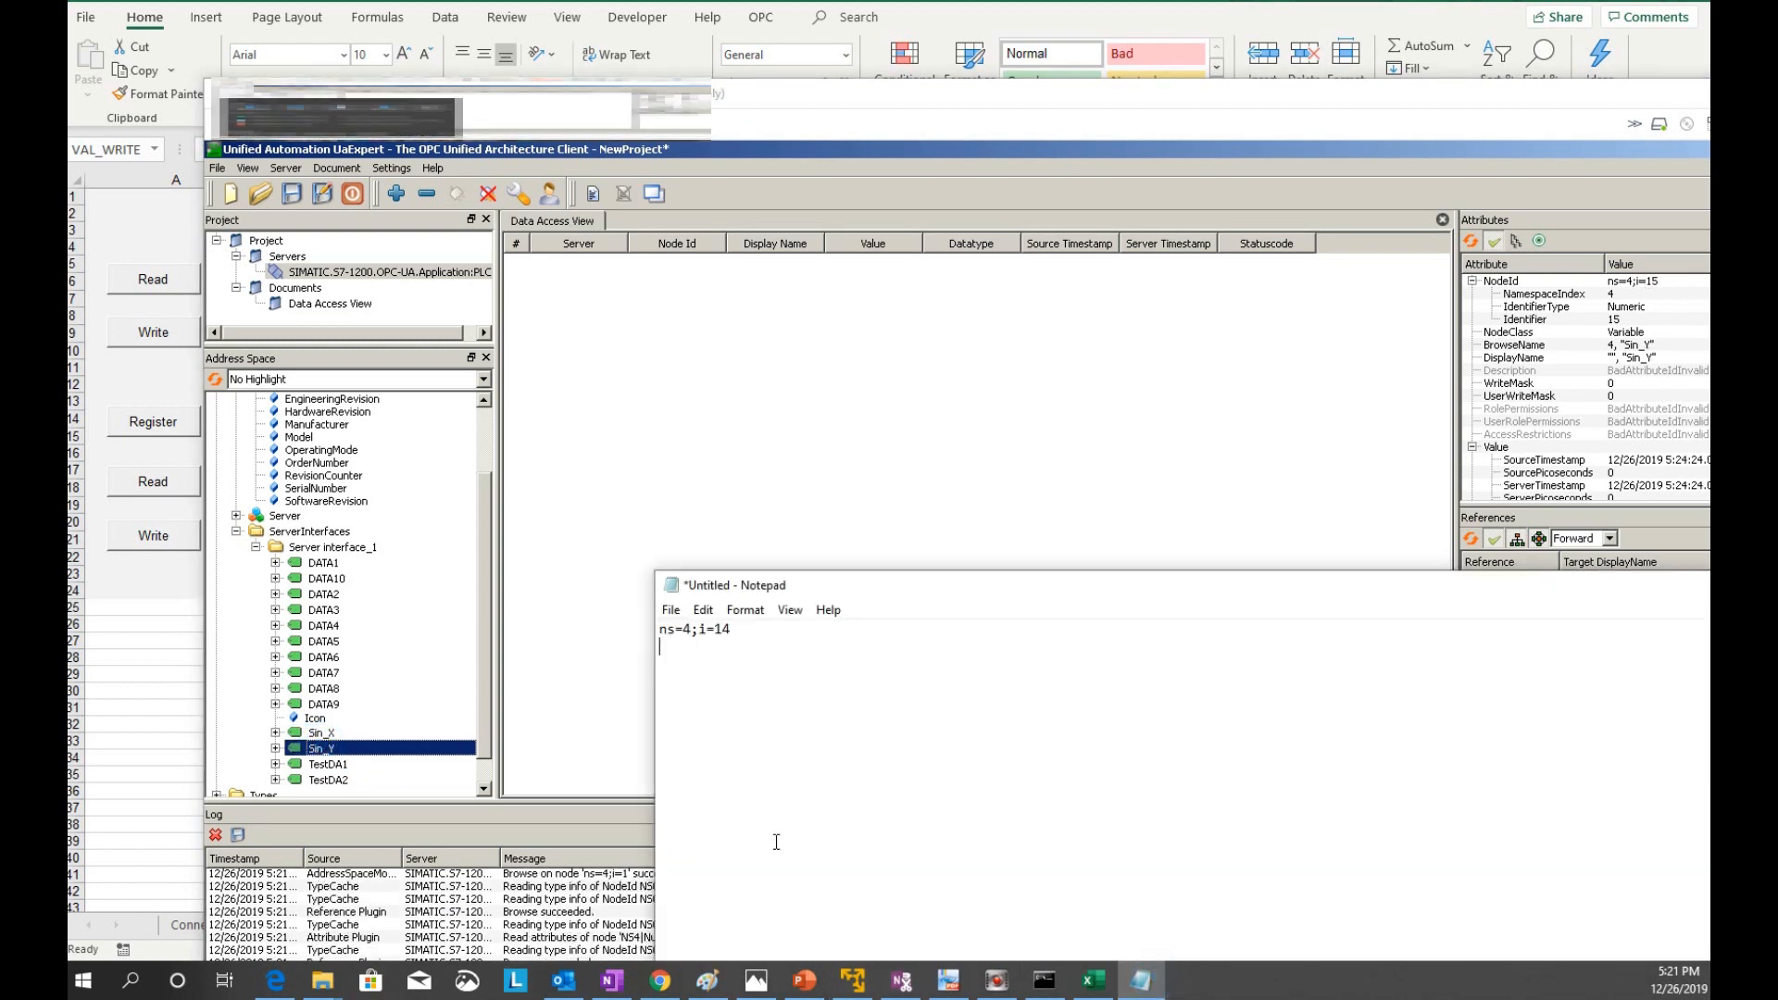
key(ctrl+a)
key(ctrl+c)
click(781, 639)
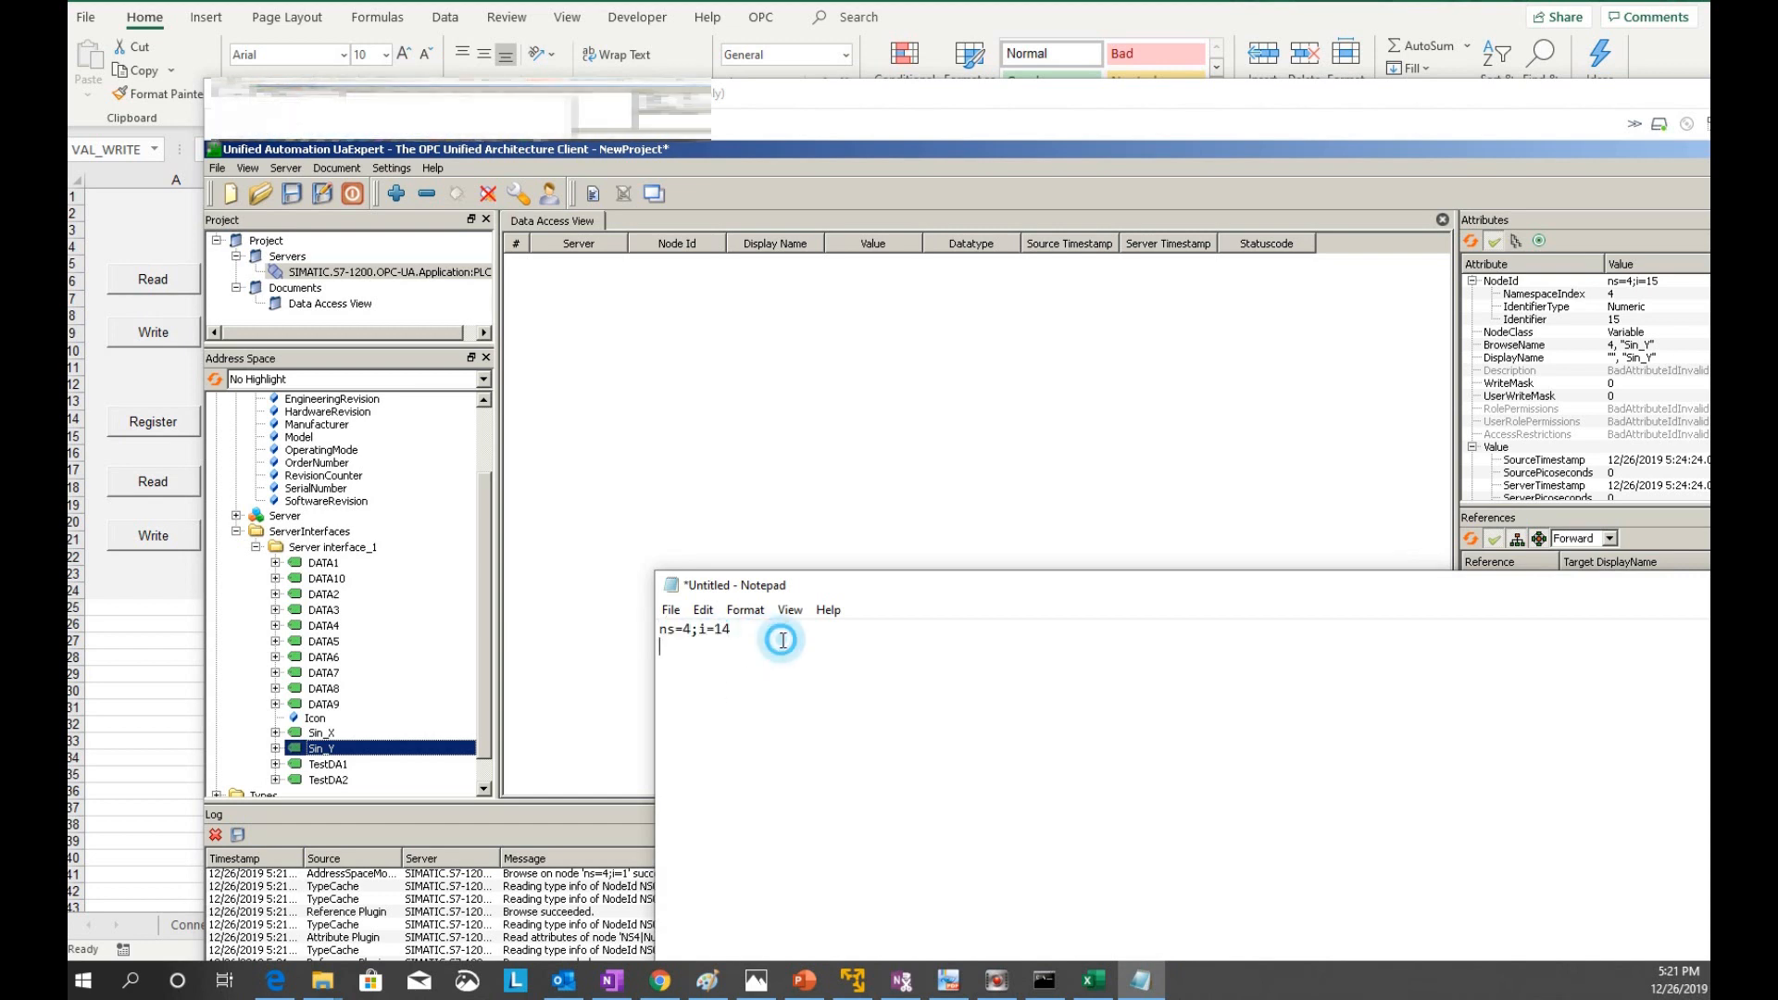
key(ctrl+v)
double_click(726, 647)
text(15)
Move Notepad aside and add both Sin_X and Sin_Y to UaExpert's Data Access View
drag(752, 593, 1187, 740)
click(330, 733)
shift+click(319, 748)
drag(320, 749, 995, 496)
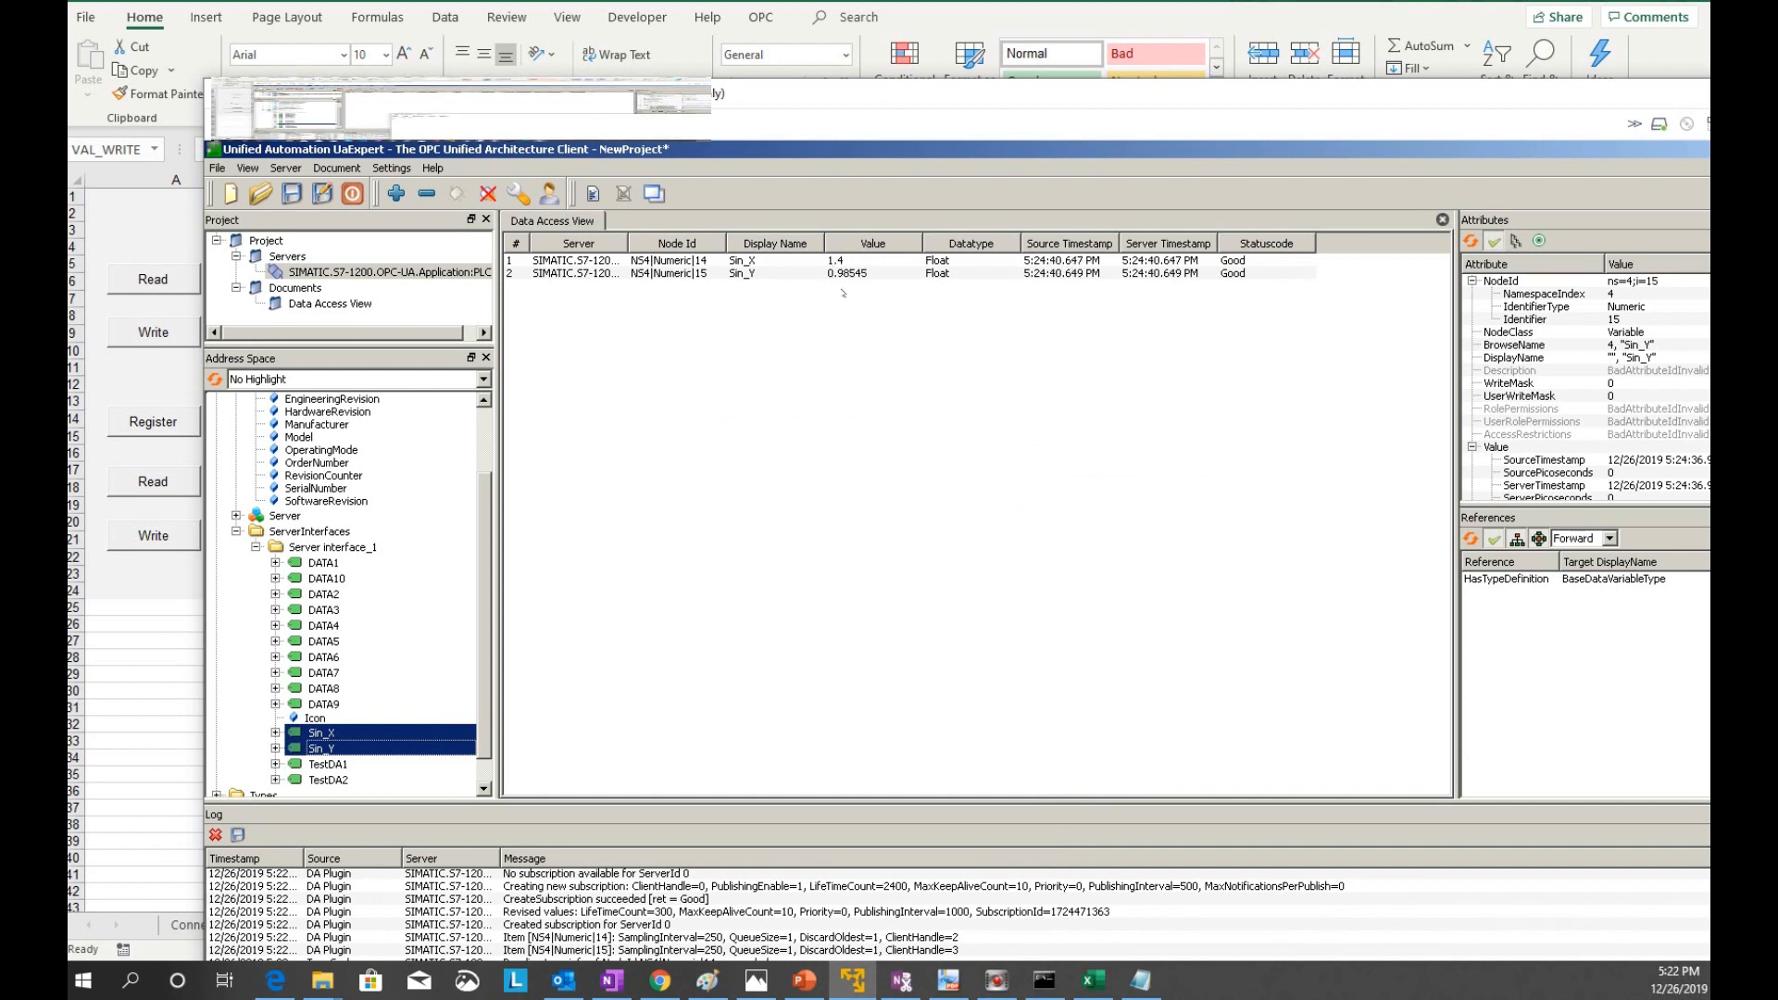
Switch to the Excel workbook and set the Node Id for reading on the ReadWrite sheet to ns=4;i=15
click(1093, 980)
double_click(448, 282)
drag(449, 282, 271, 279)
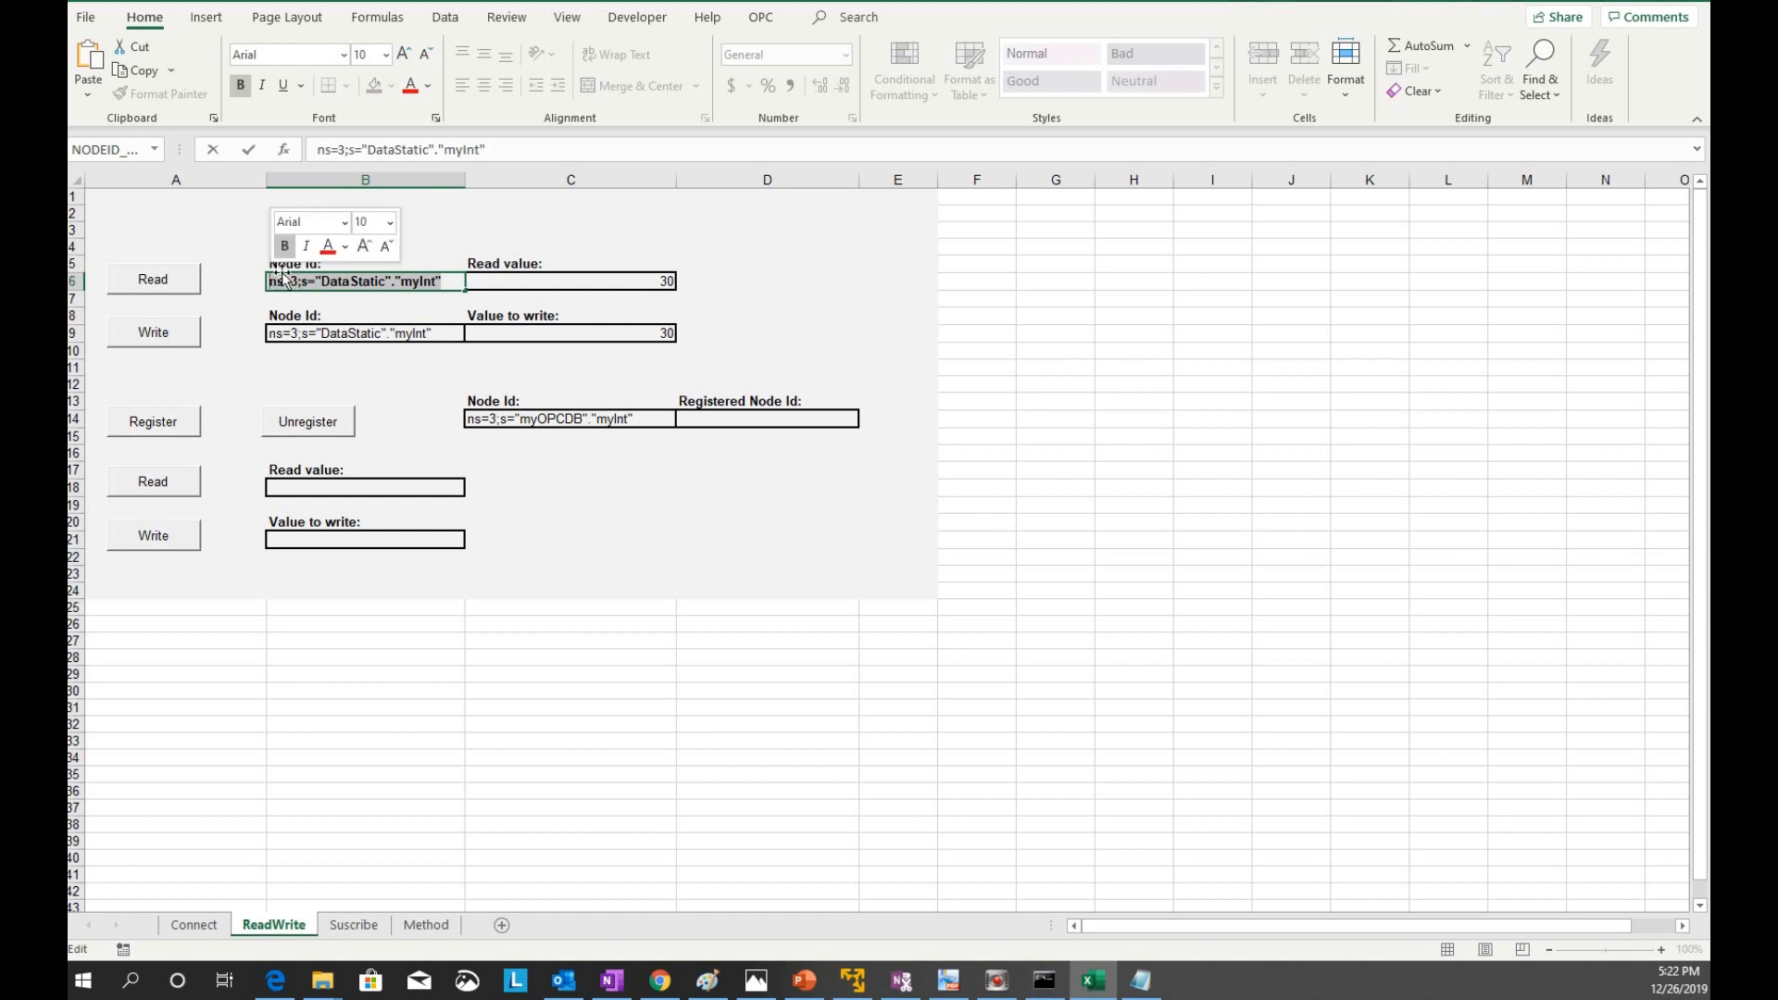
text(ns=4;i=15)
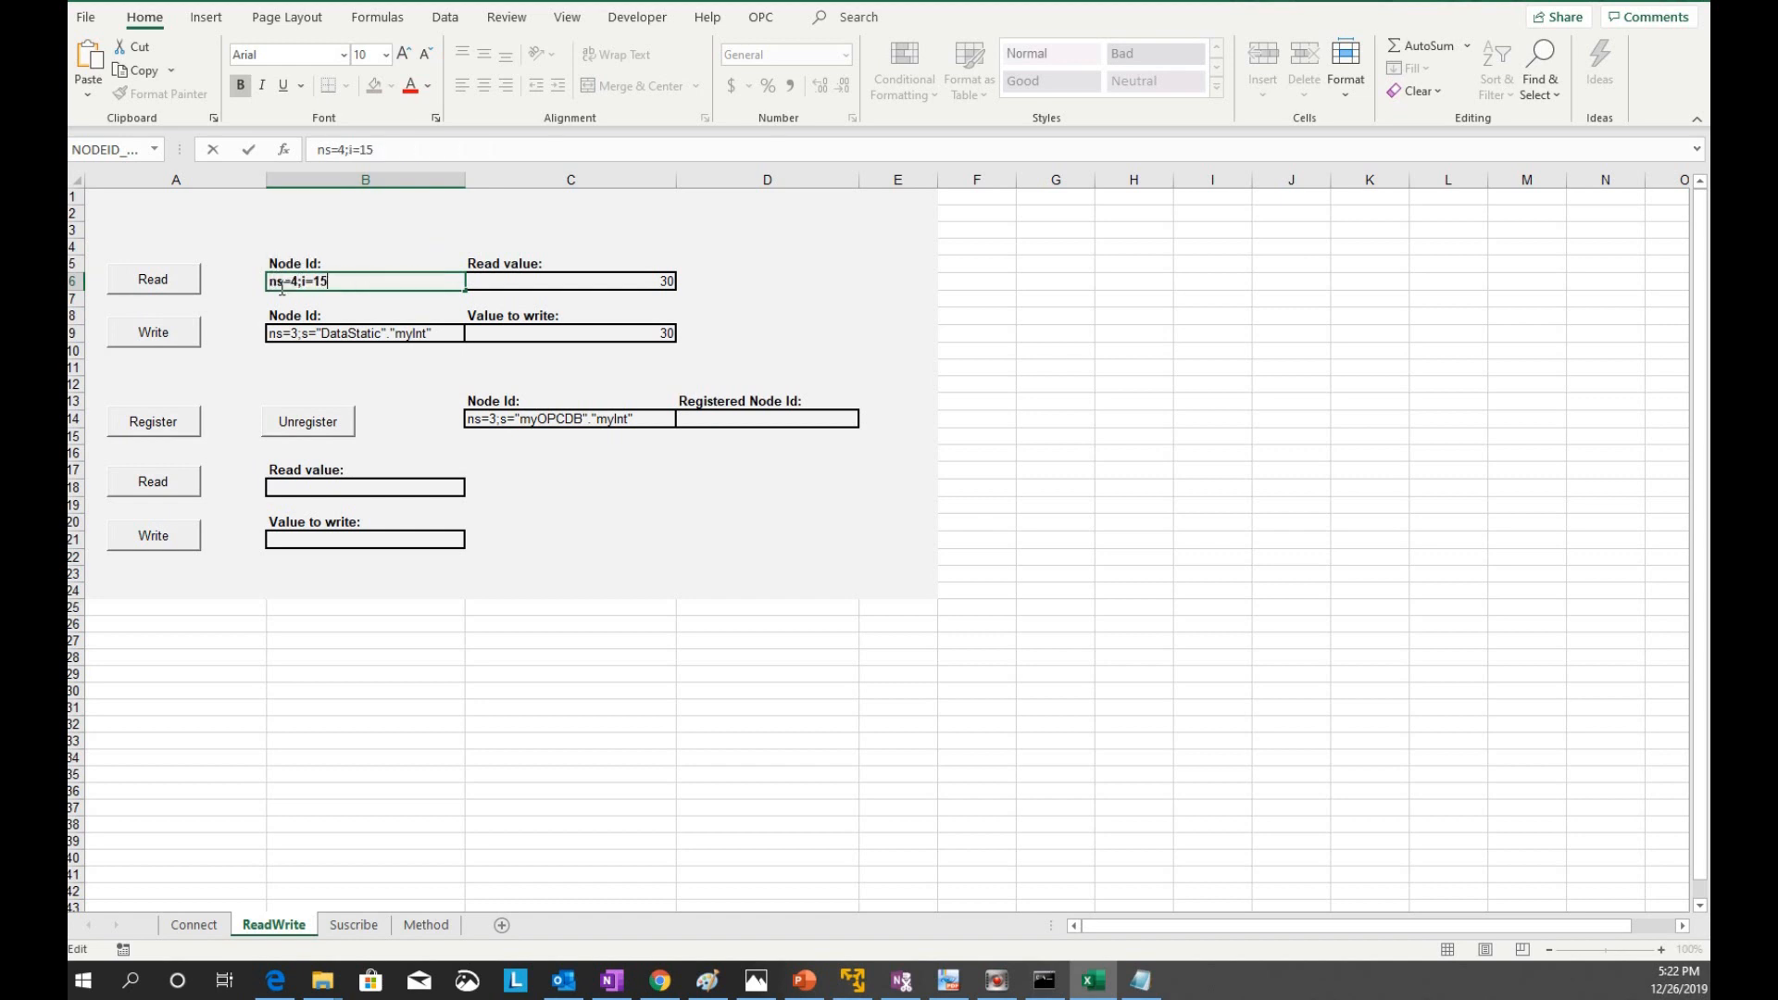
Replace the Node Id for writing on the ReadWrite sheet with ns=4;i=15
click(361, 336)
drag(440, 336, 267, 339)
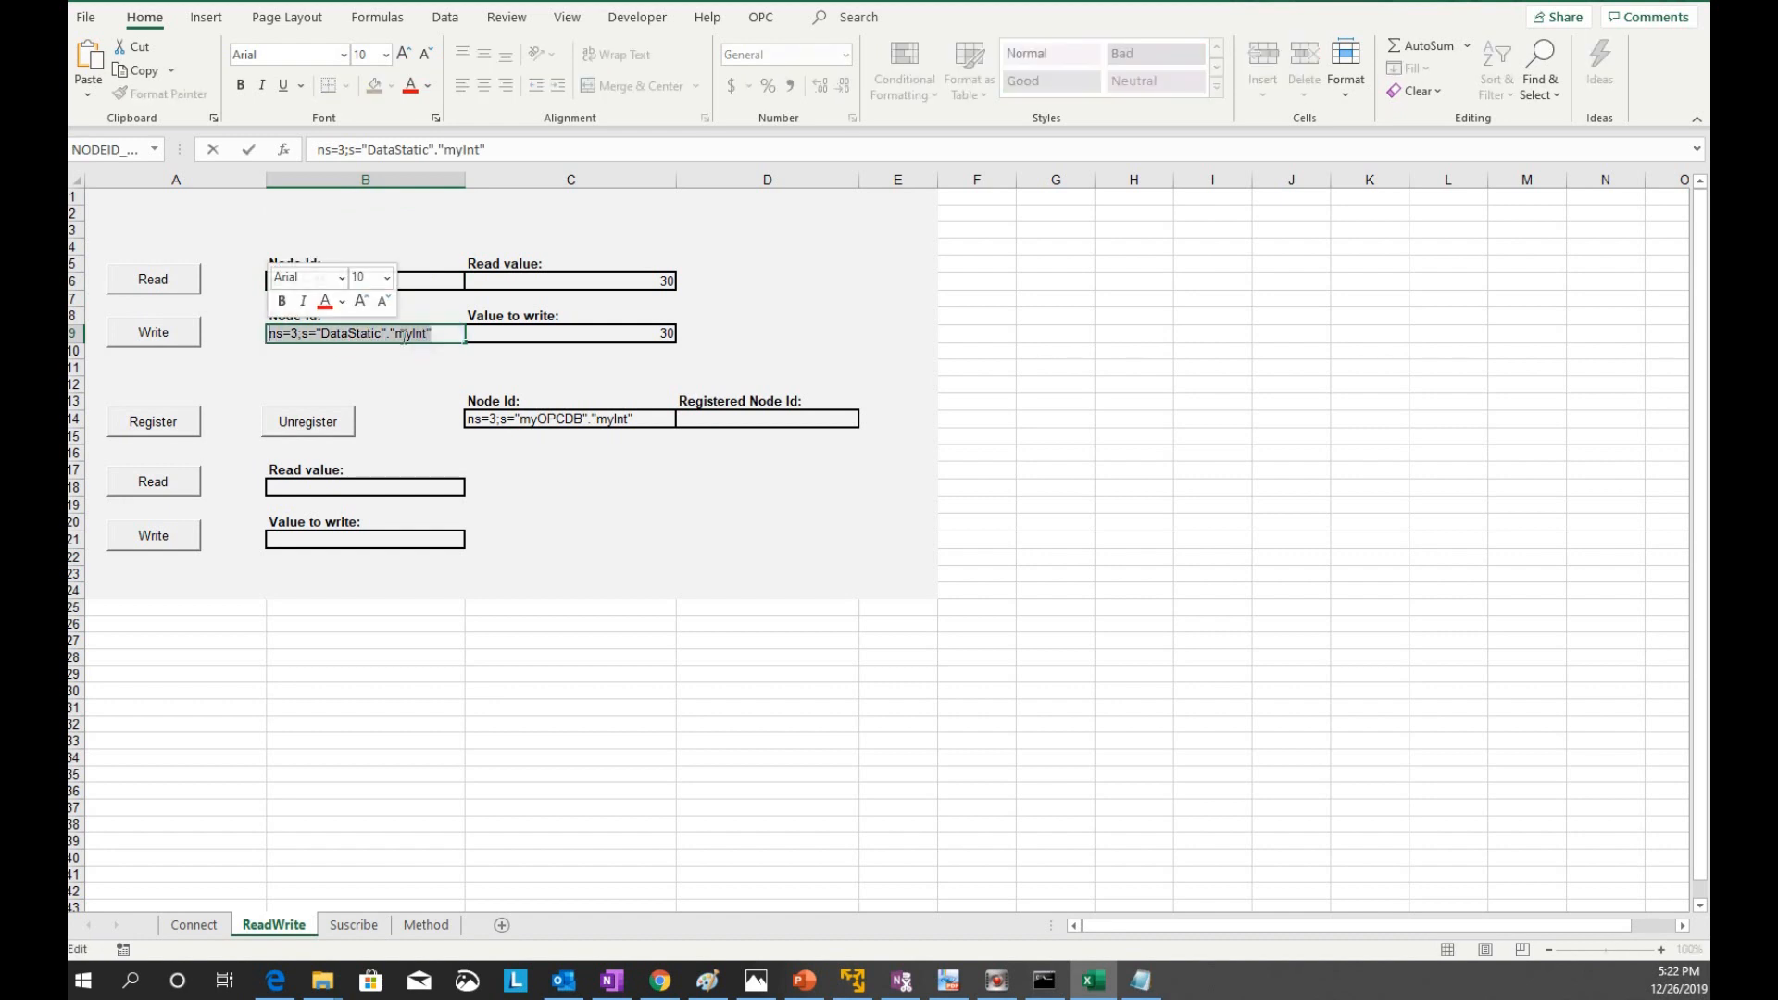
click(407, 336)
text(ns=4;i=15)
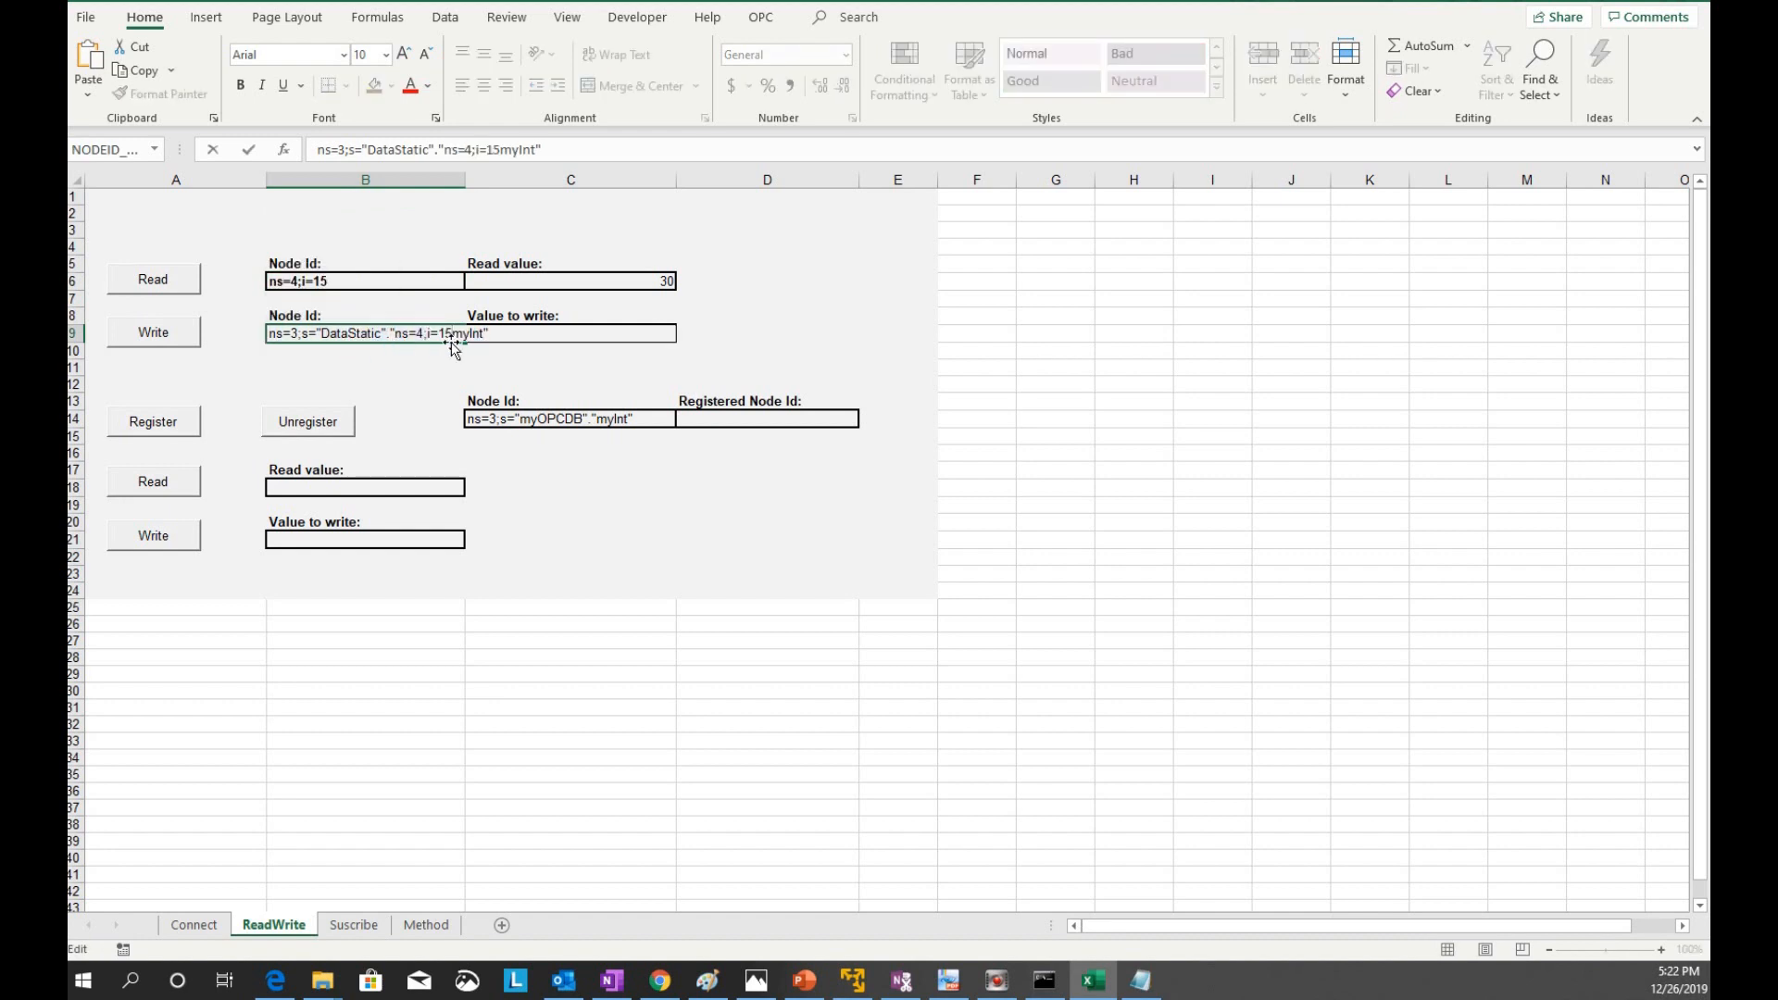
drag(486, 334, 253, 336)
text(ns=4;i=15)
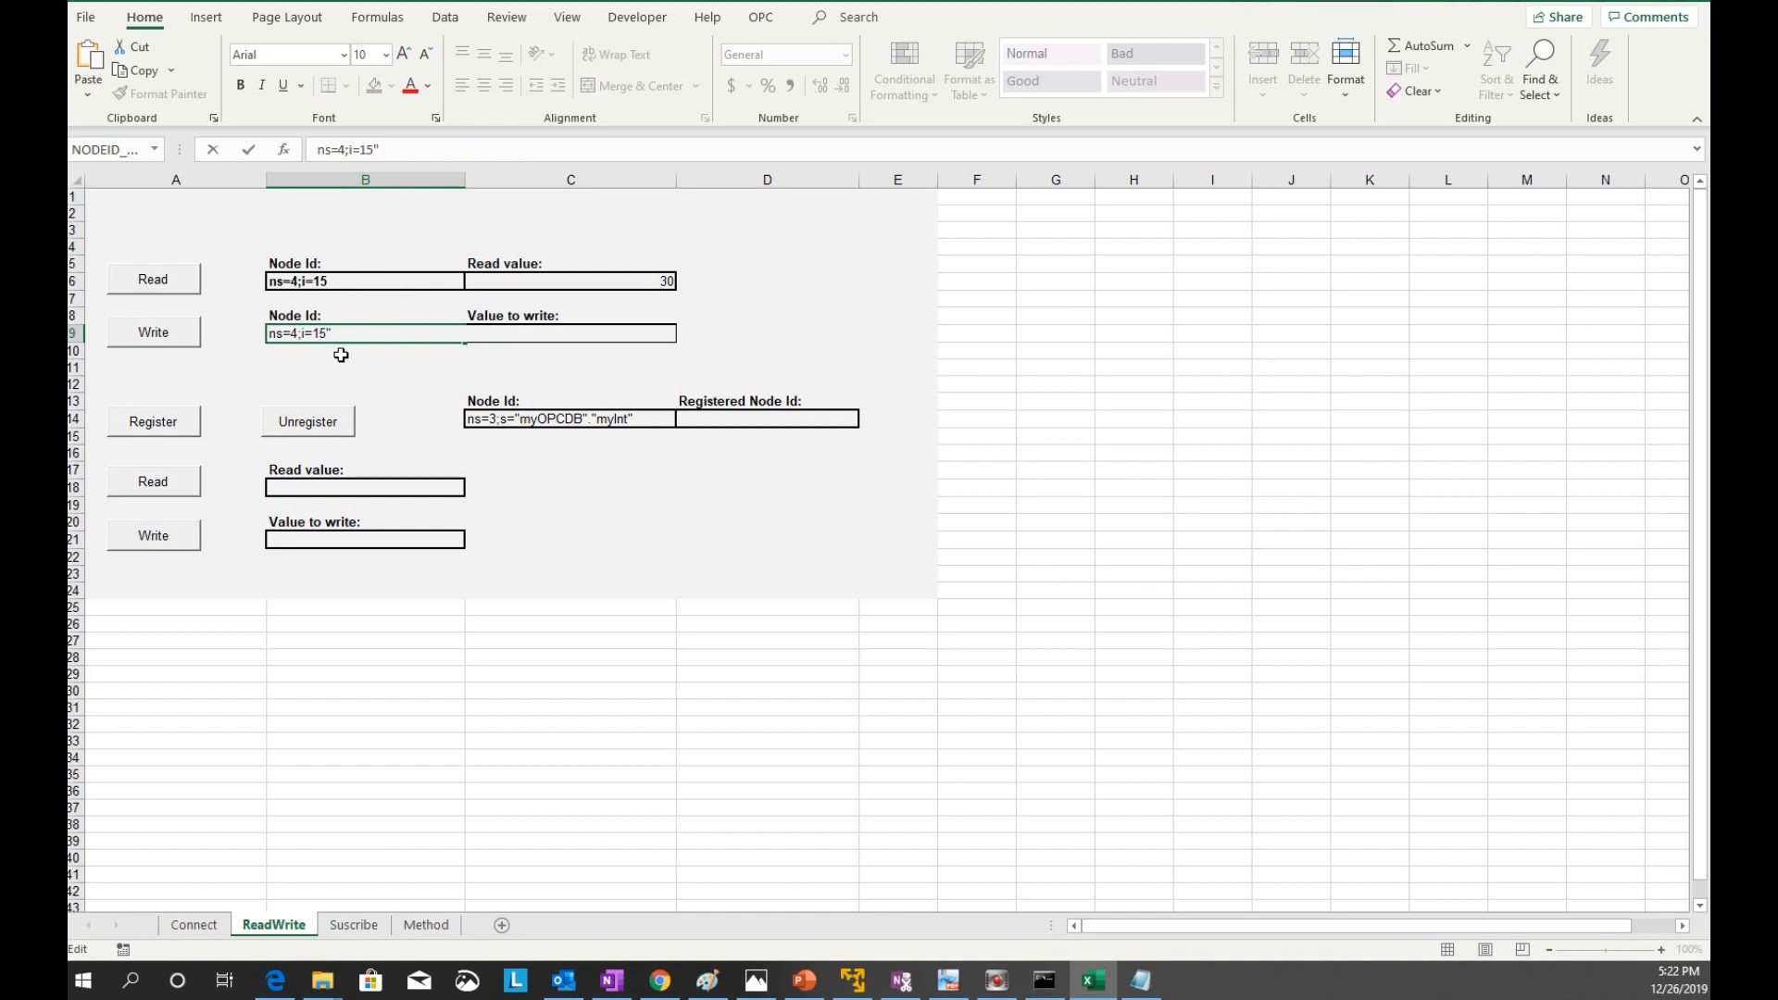
Clear the Node Id used for registering nodes on the ReadWrite sheet
double_click(515, 419)
drag(659, 418, 334, 421)
key(Delete)
click(373, 399)
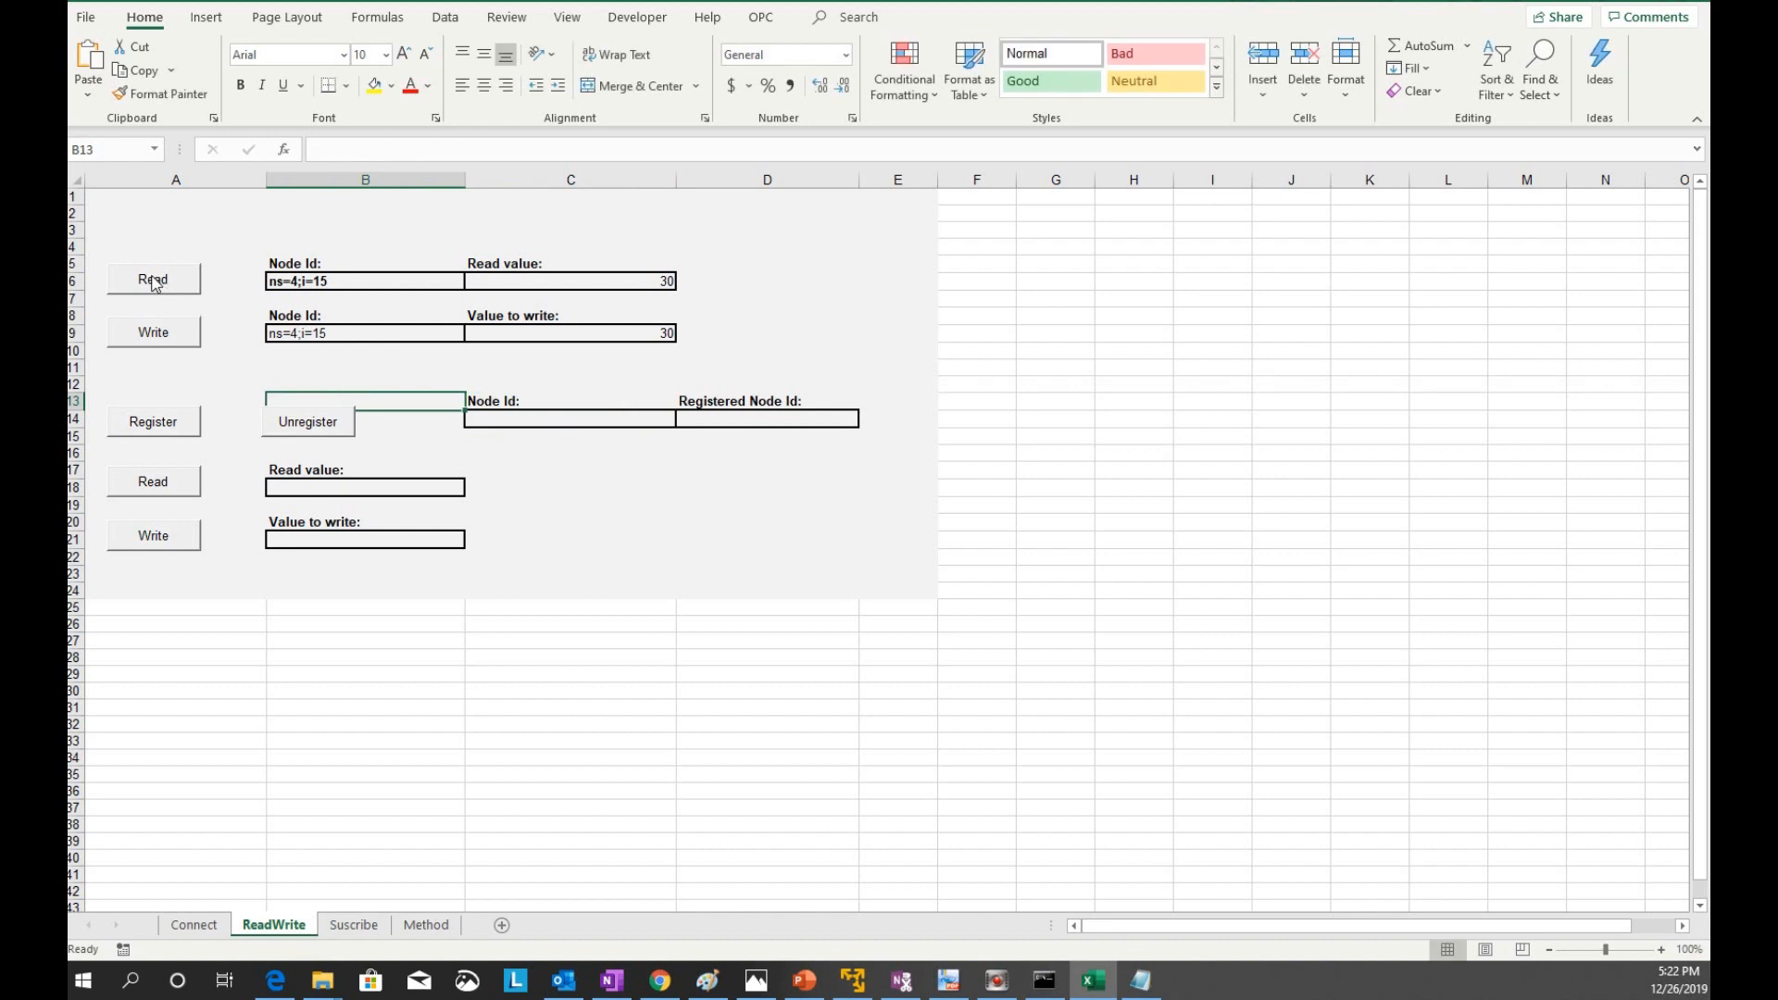
Read the value of node ns=4;i=15 from the server several times in a row
click(153, 283)
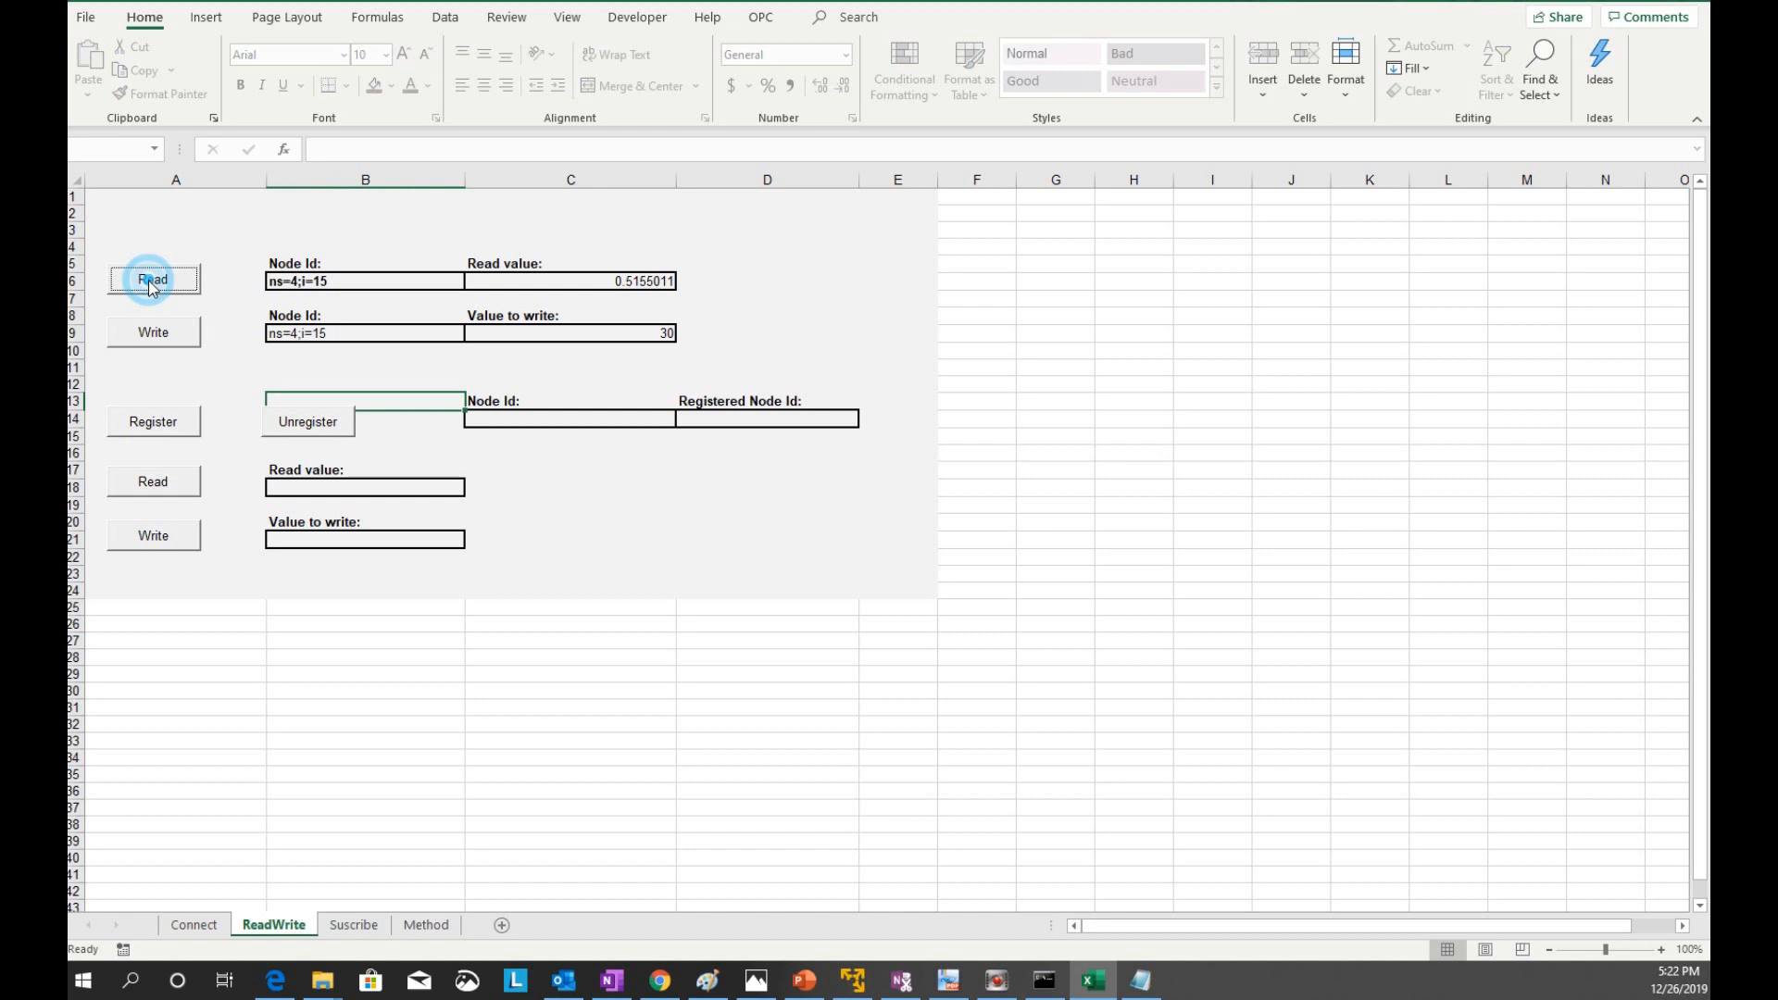
click(170, 289)
click(172, 288)
click(171, 288)
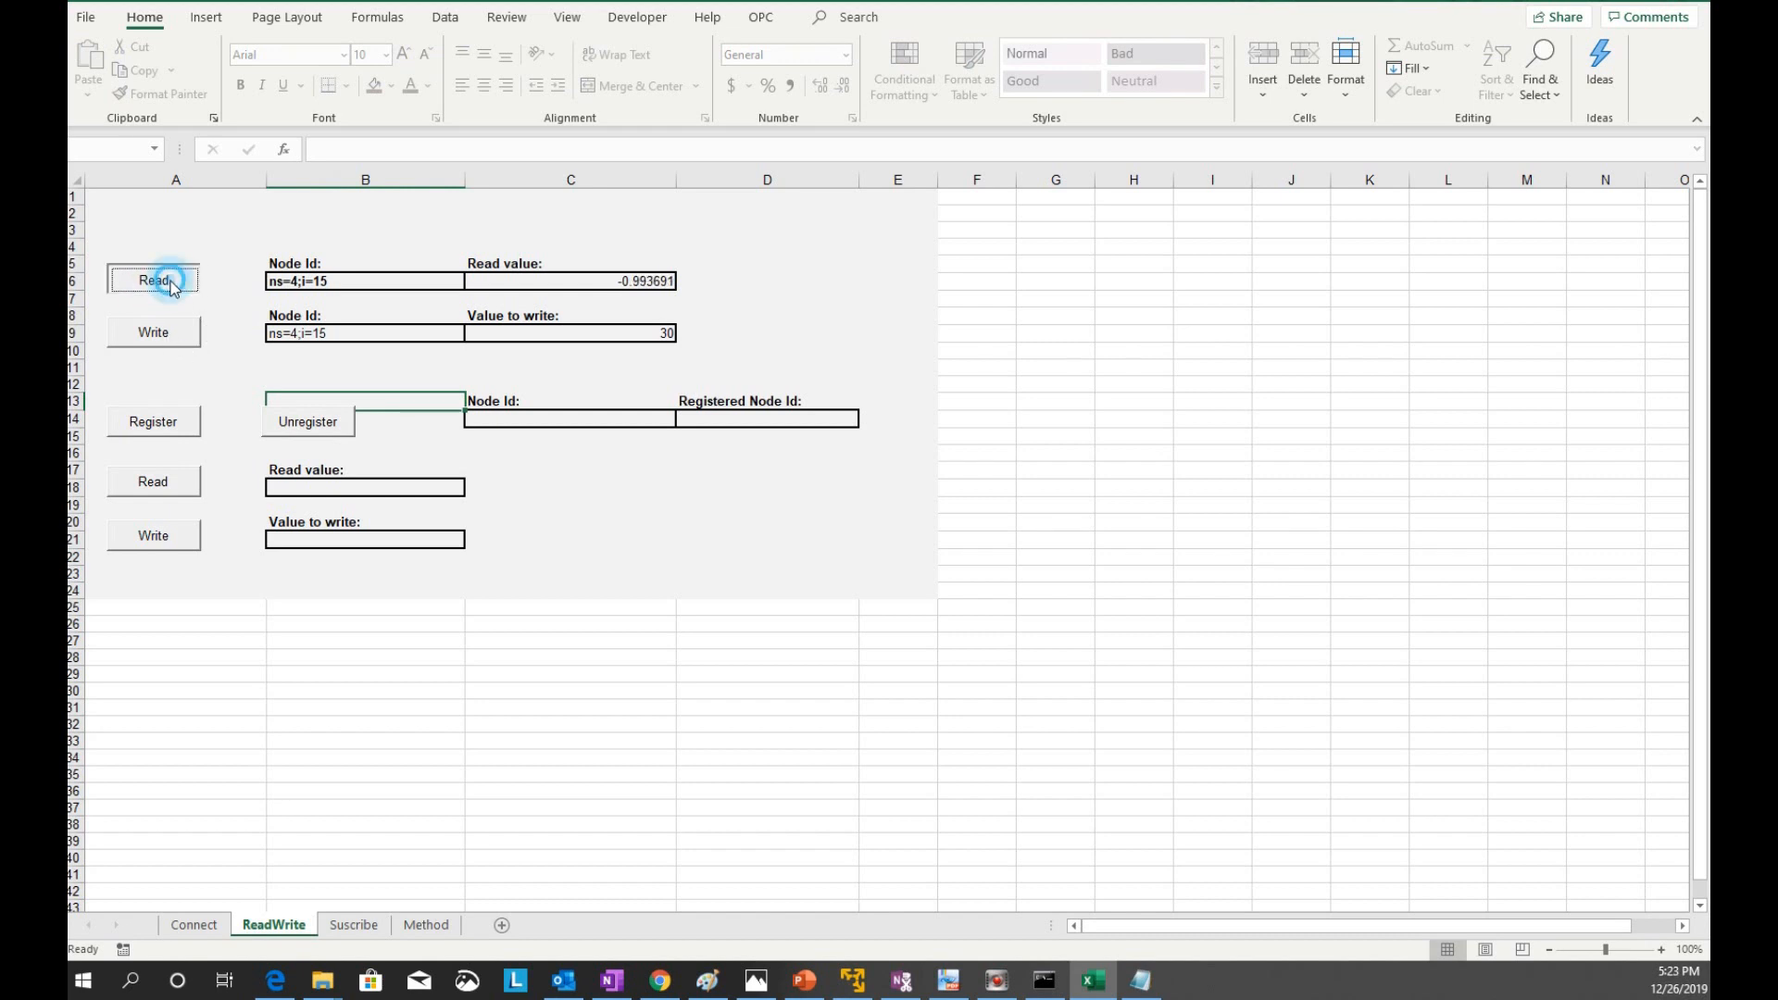
click(171, 288)
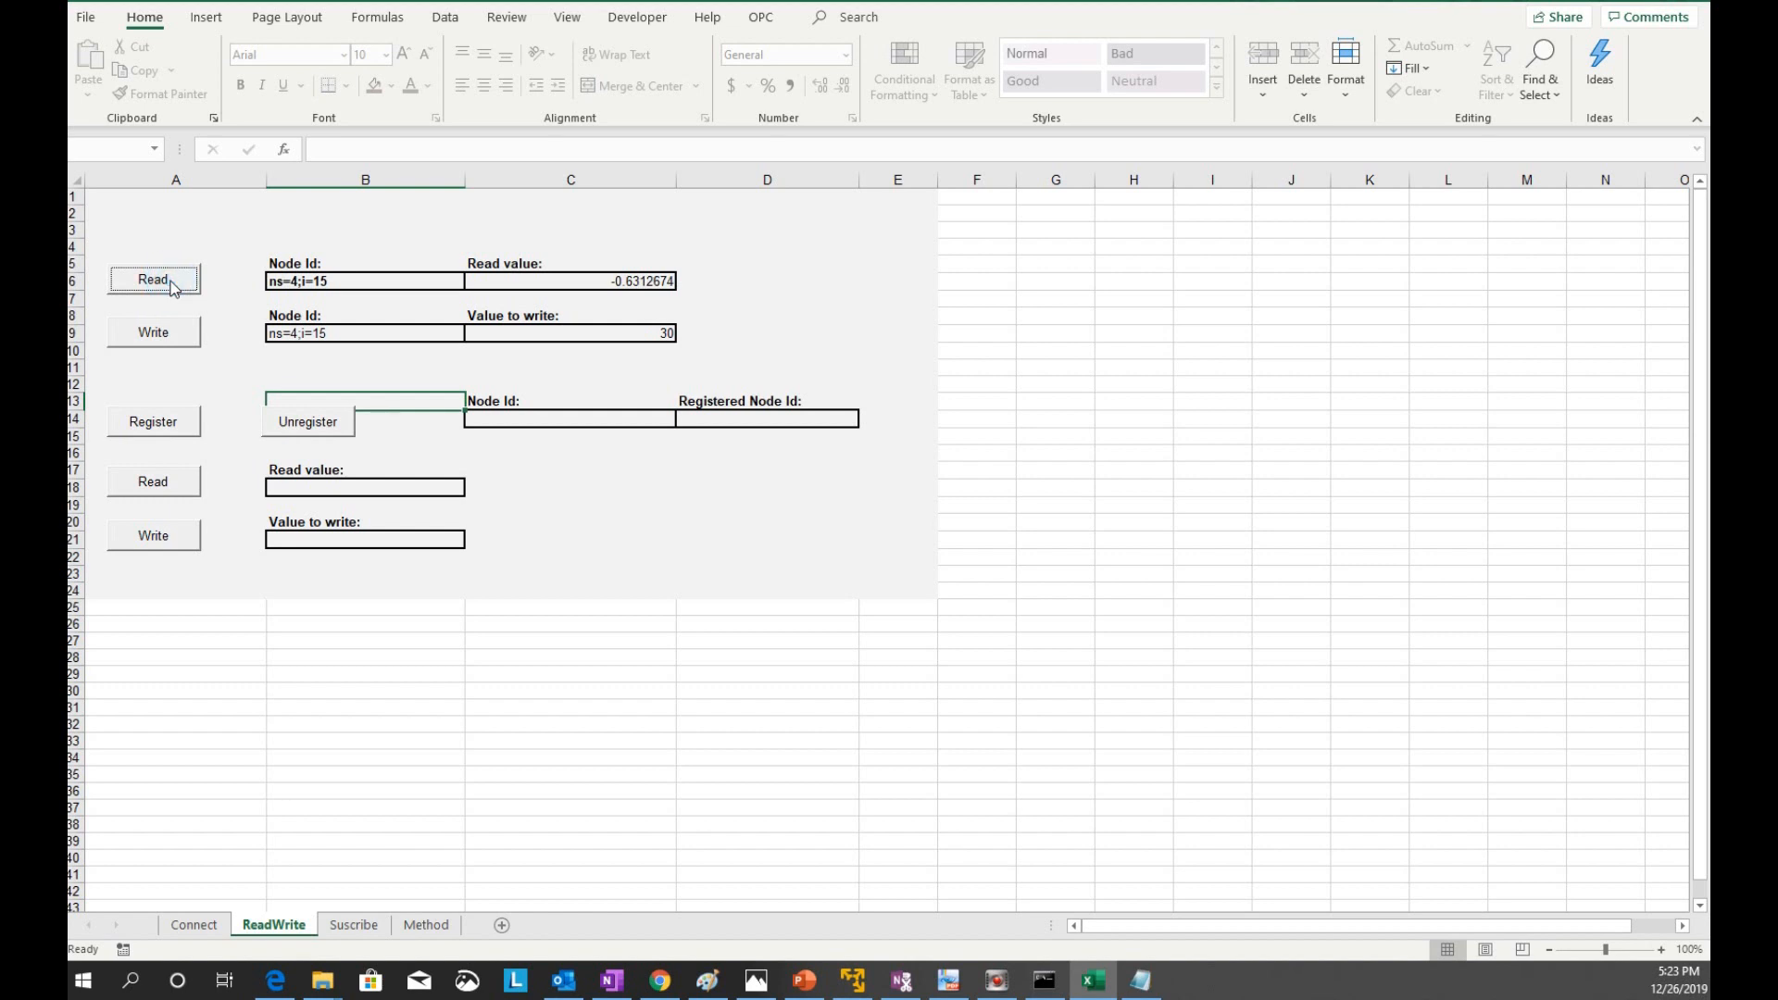
click(172, 288)
Set the Node Id on the Suscribe sheet to ns=4;i=15 and subscribe to that node
click(350, 927)
click(264, 299)
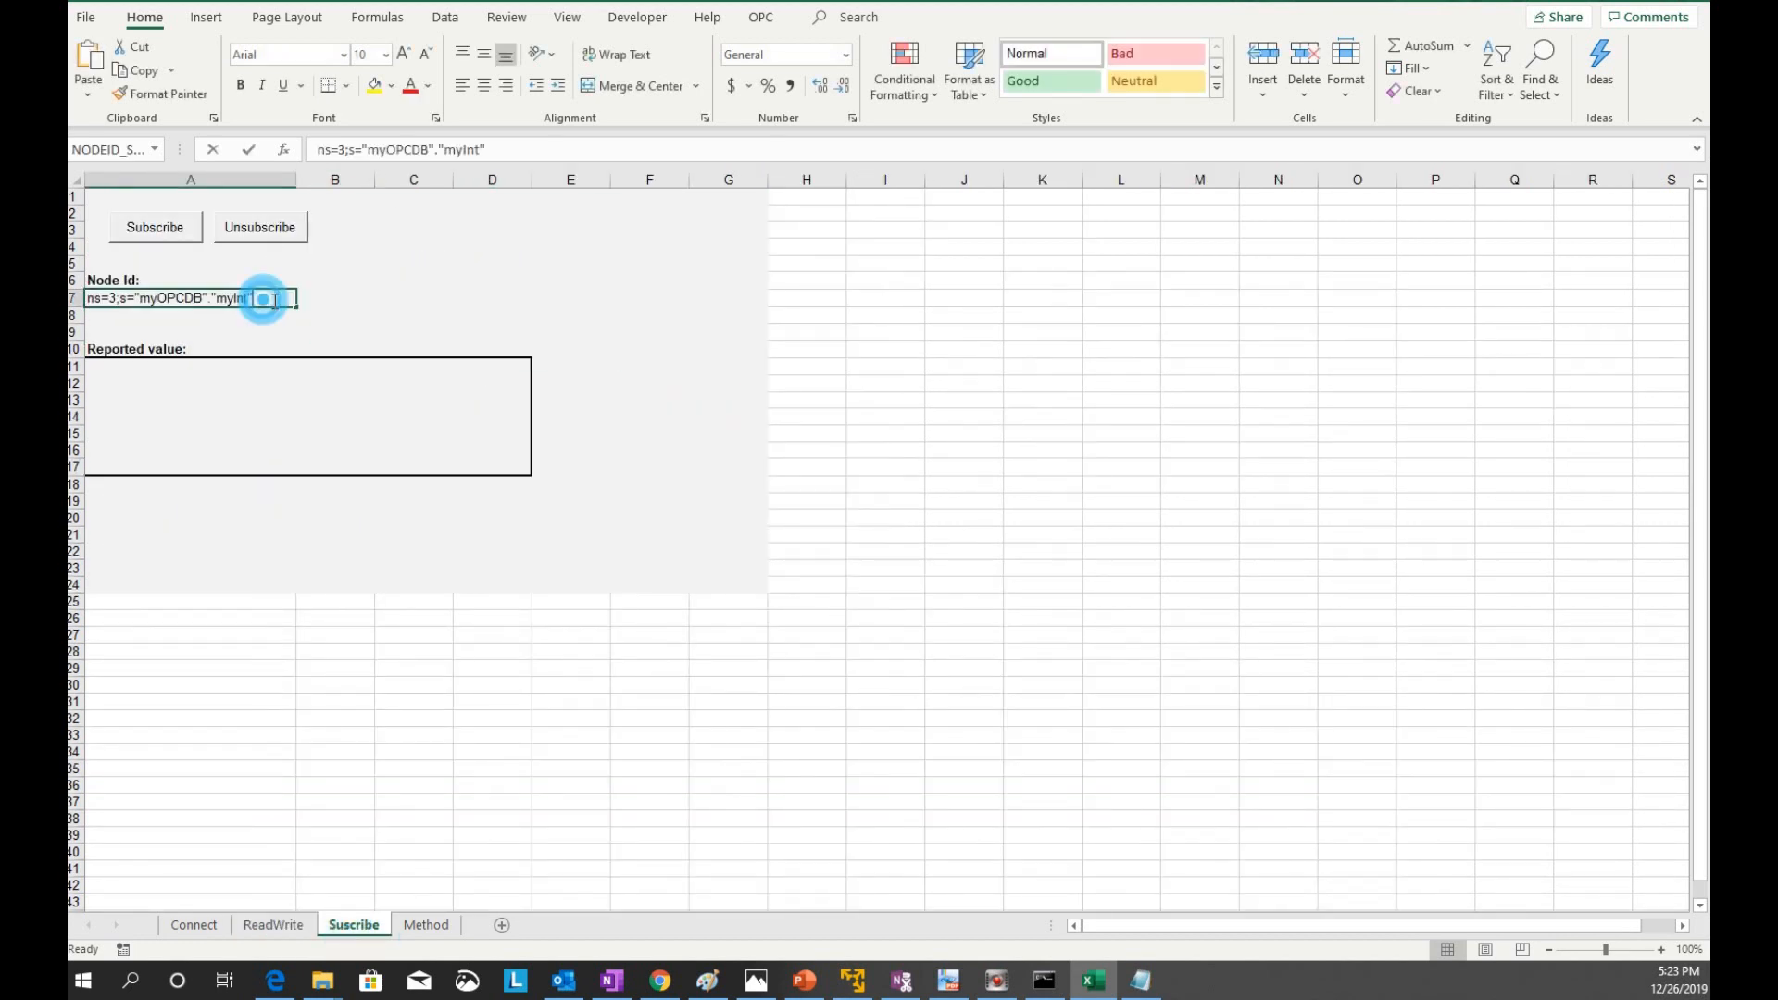
double_click(264, 299)
right_click(161, 295)
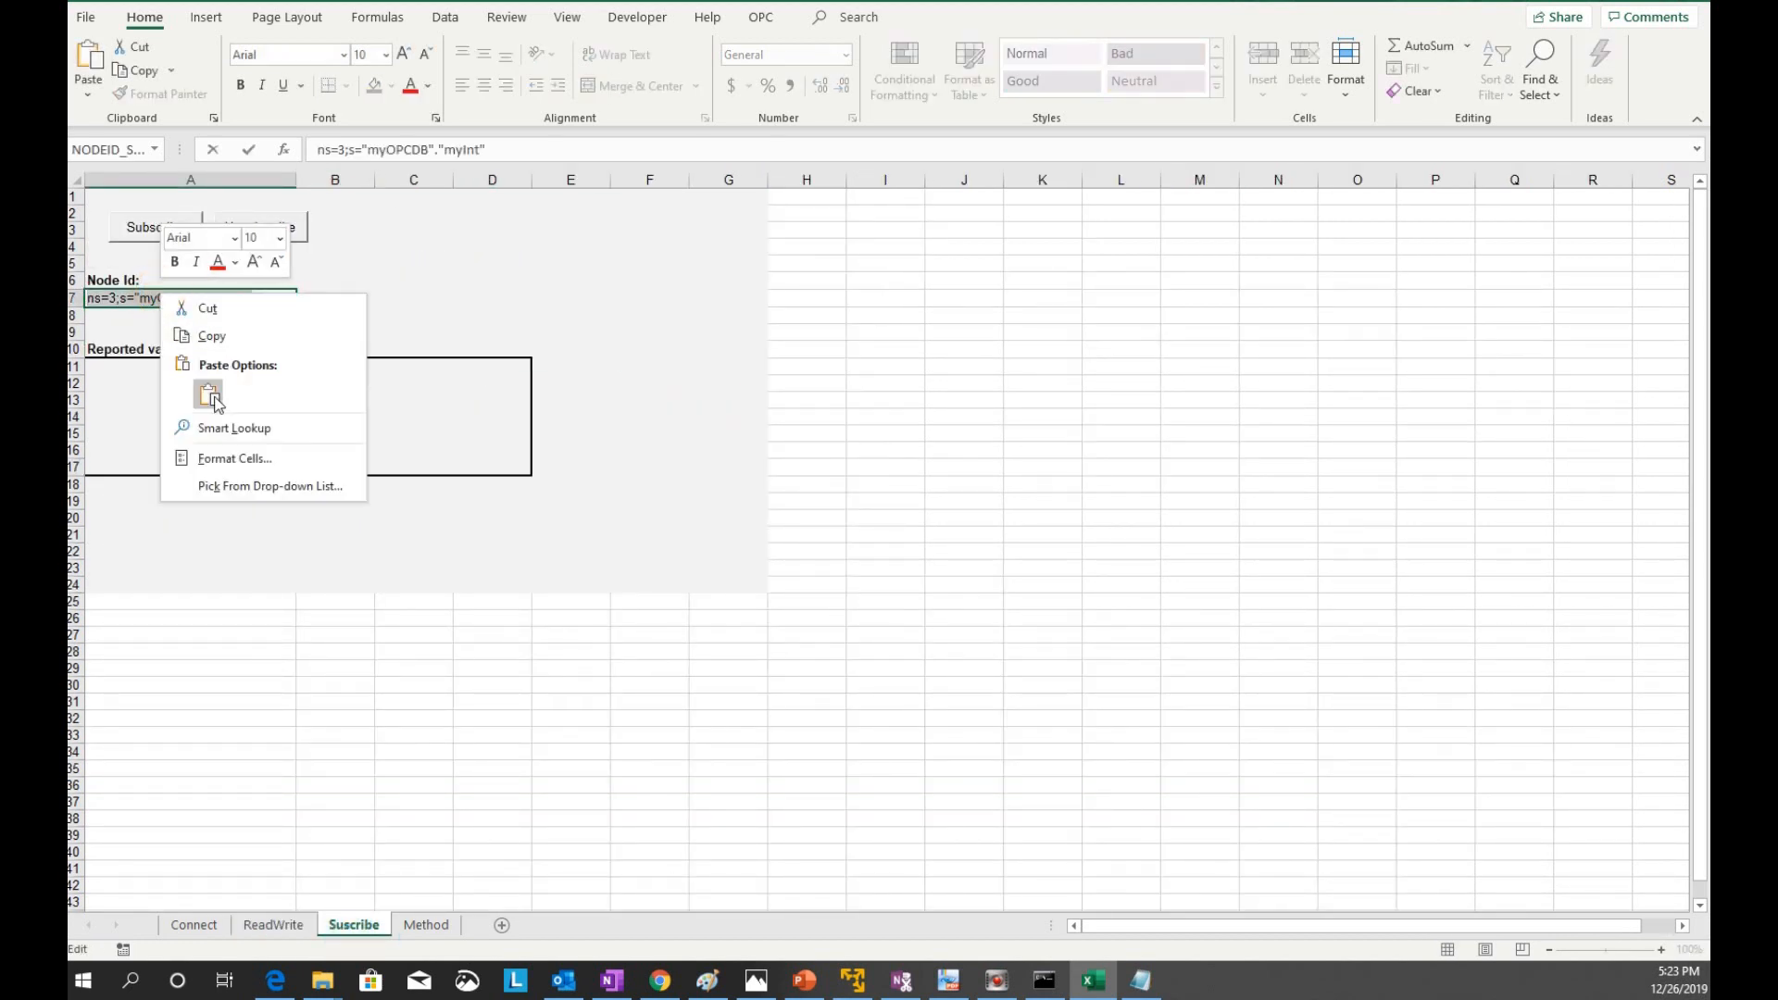
click(212, 397)
click(365, 258)
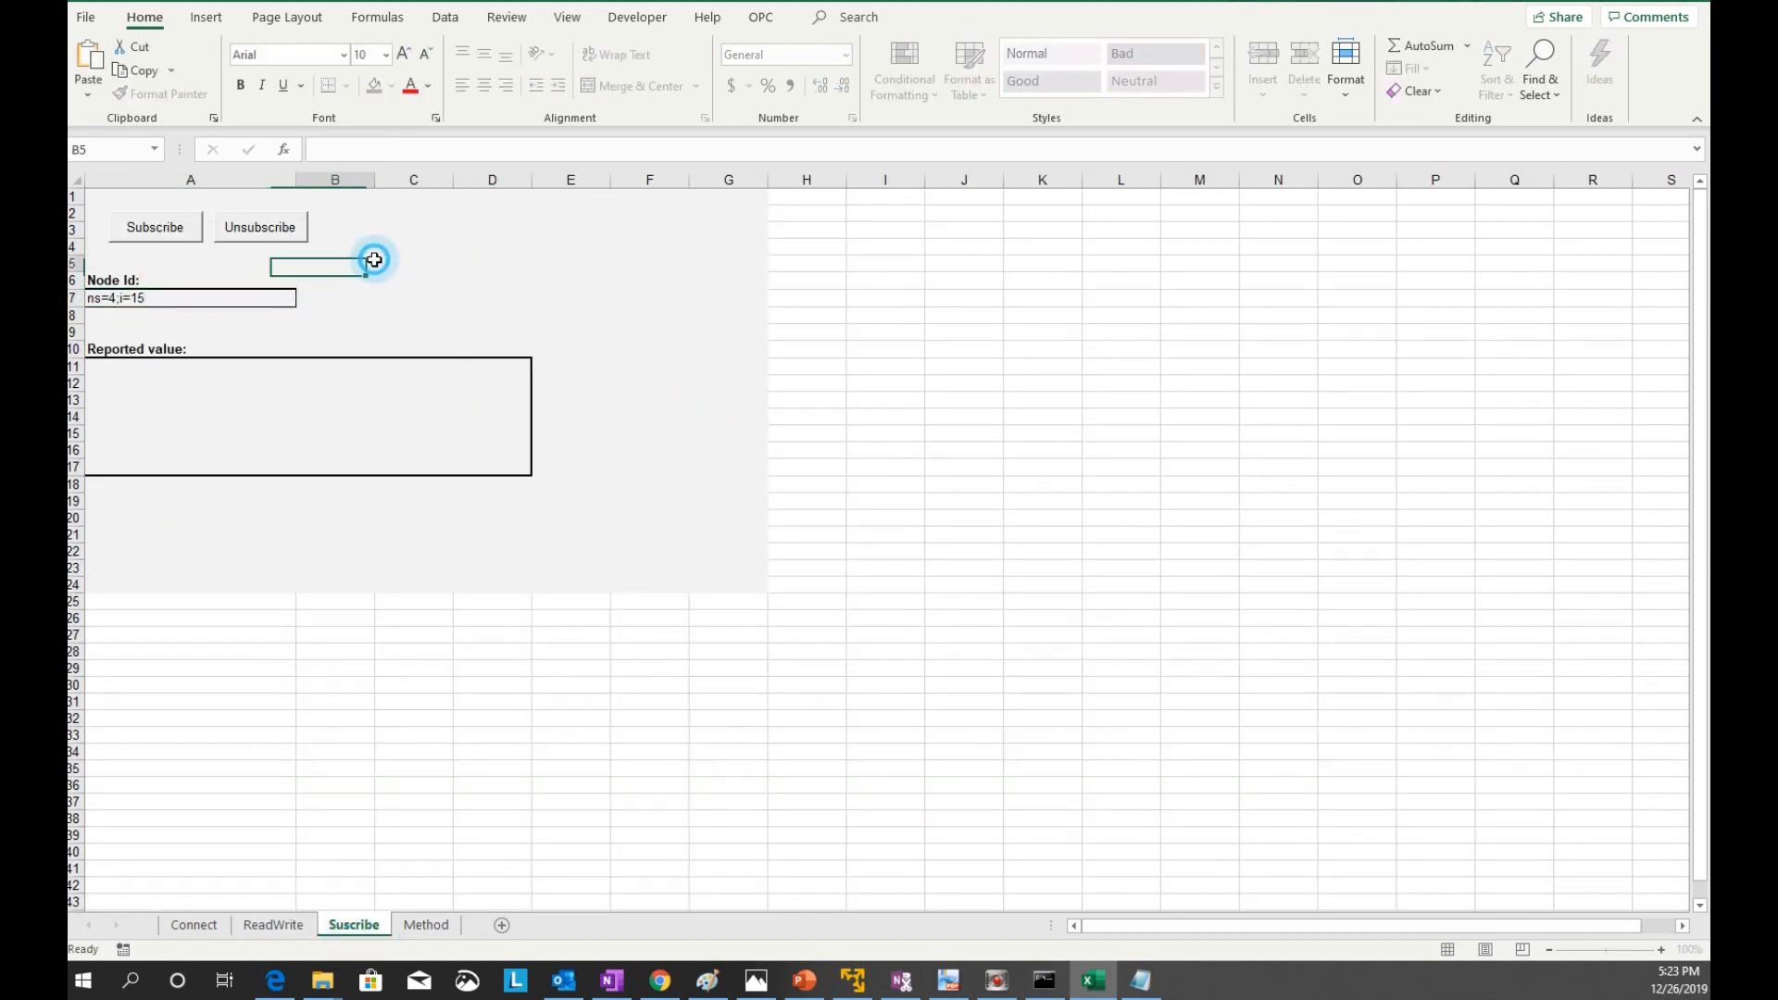
click(151, 229)
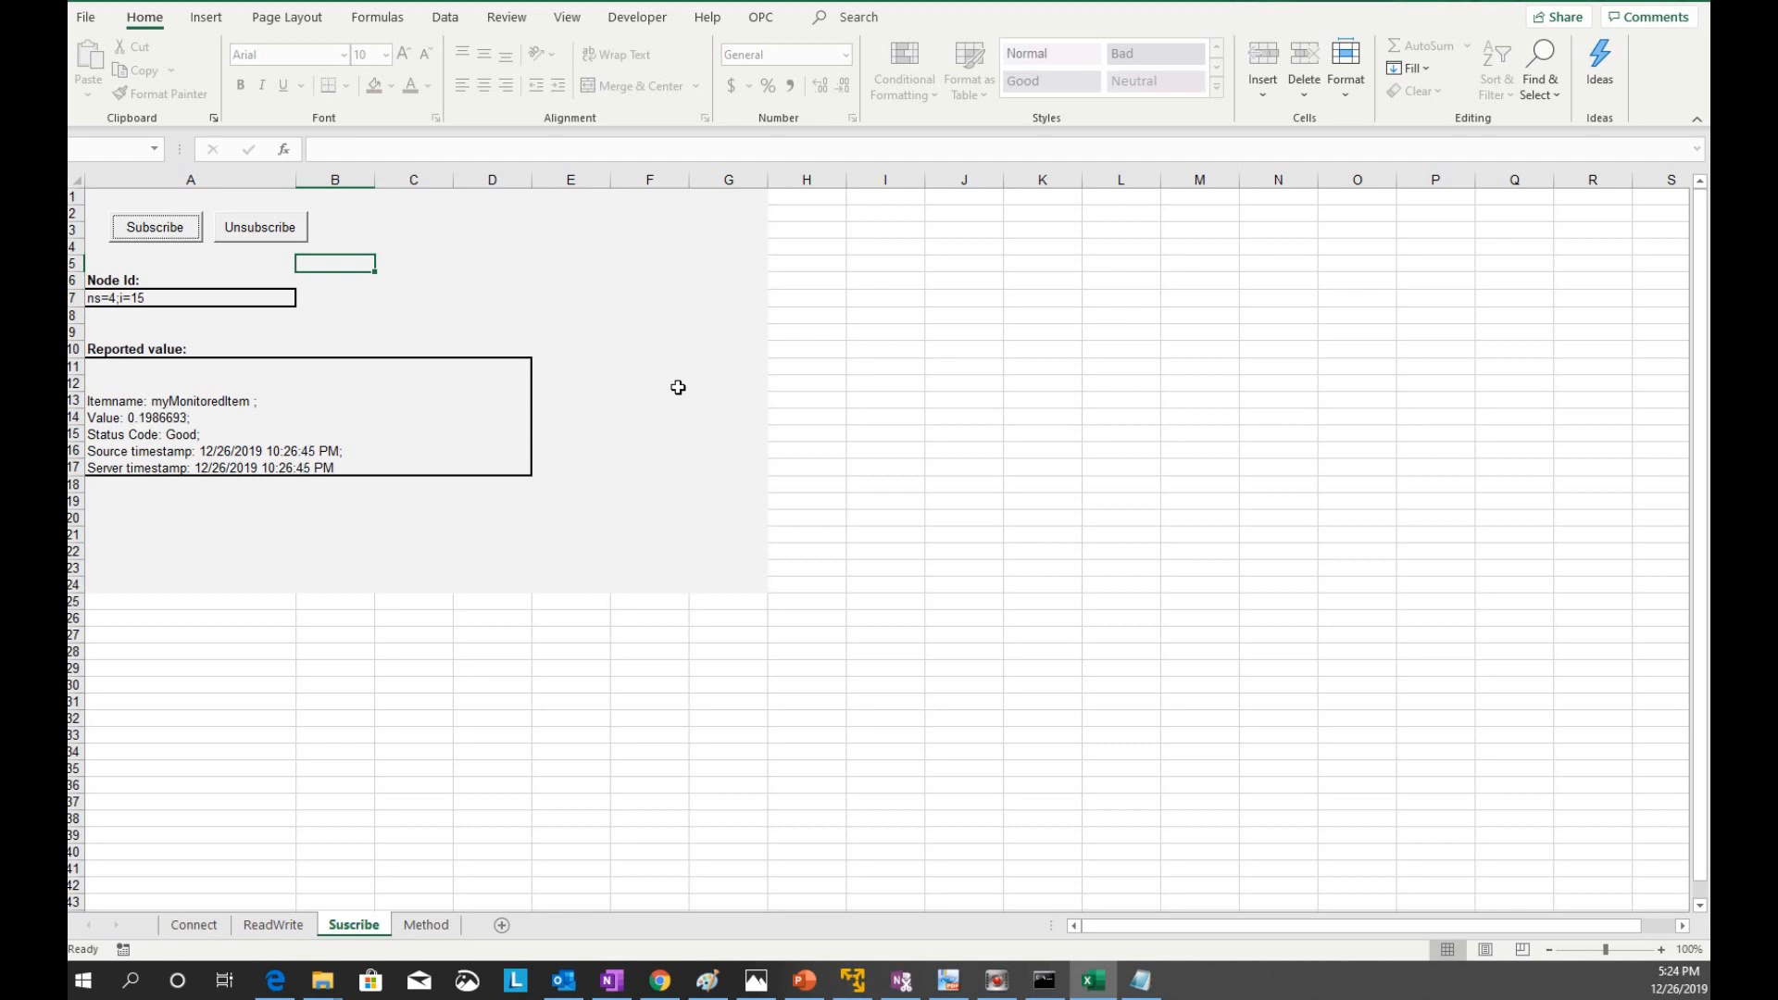
Check in Excel's ribbon customization options whether the Developer tab is enabled, and leave without changes
click(84, 18)
key(Escape)
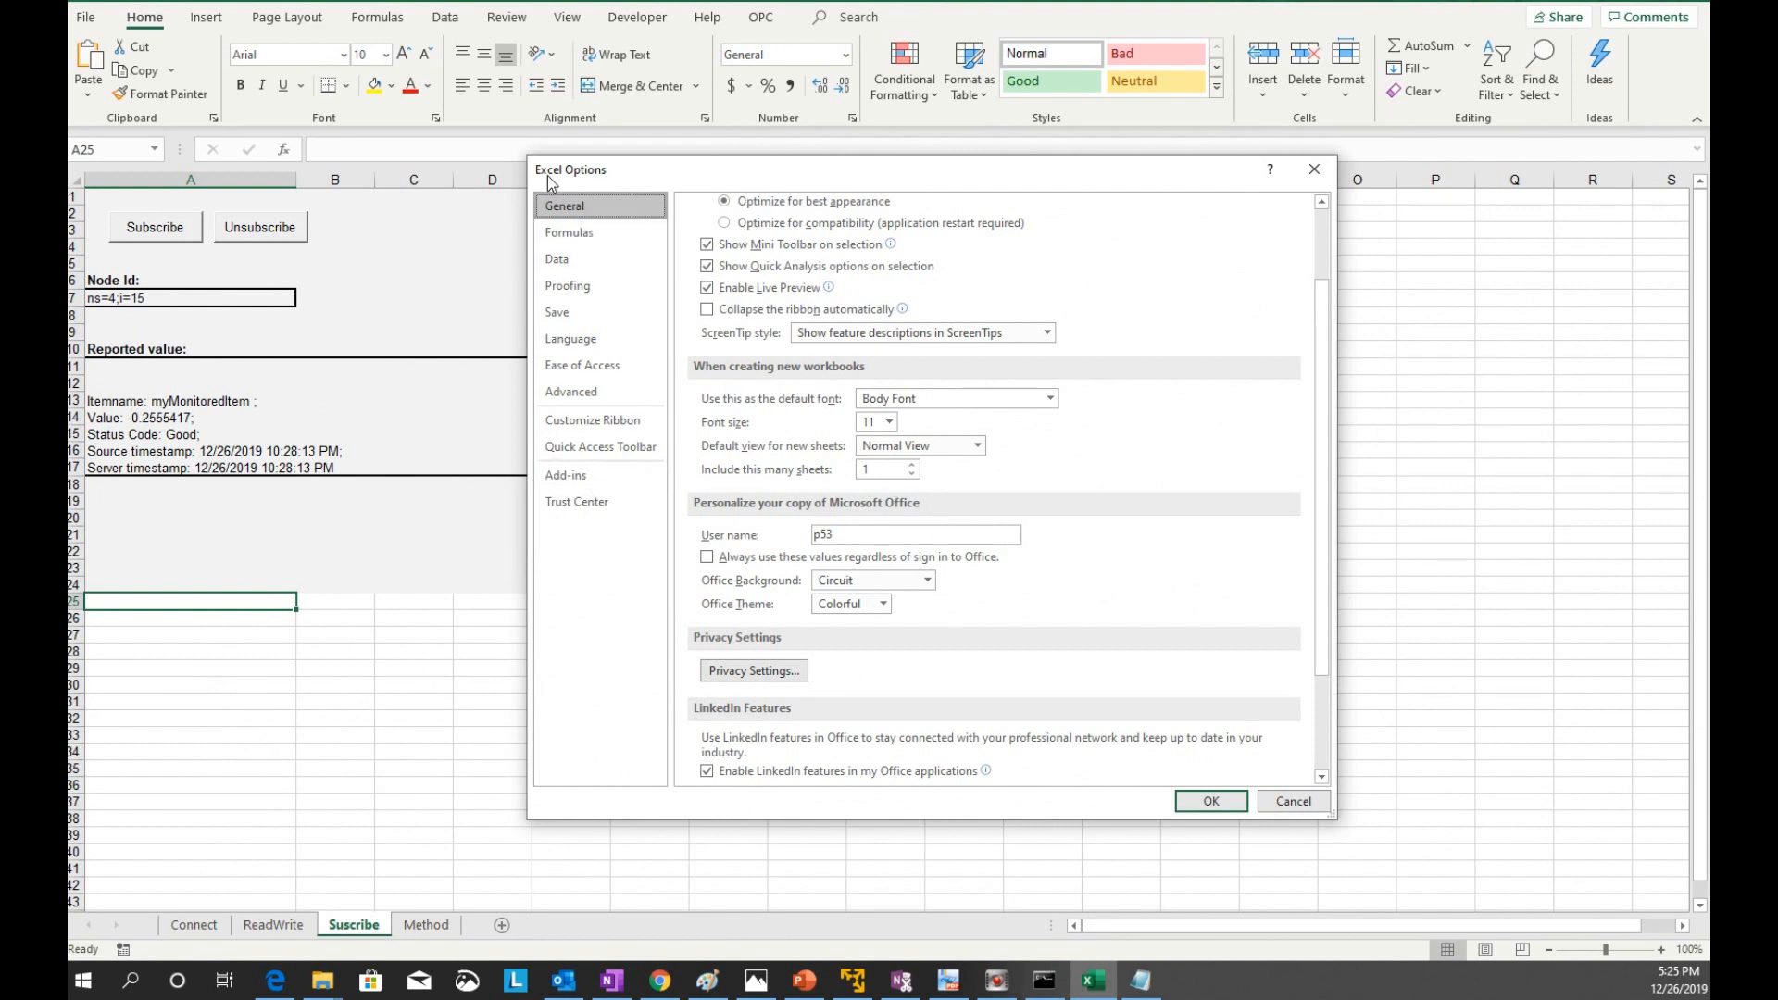
click(611, 422)
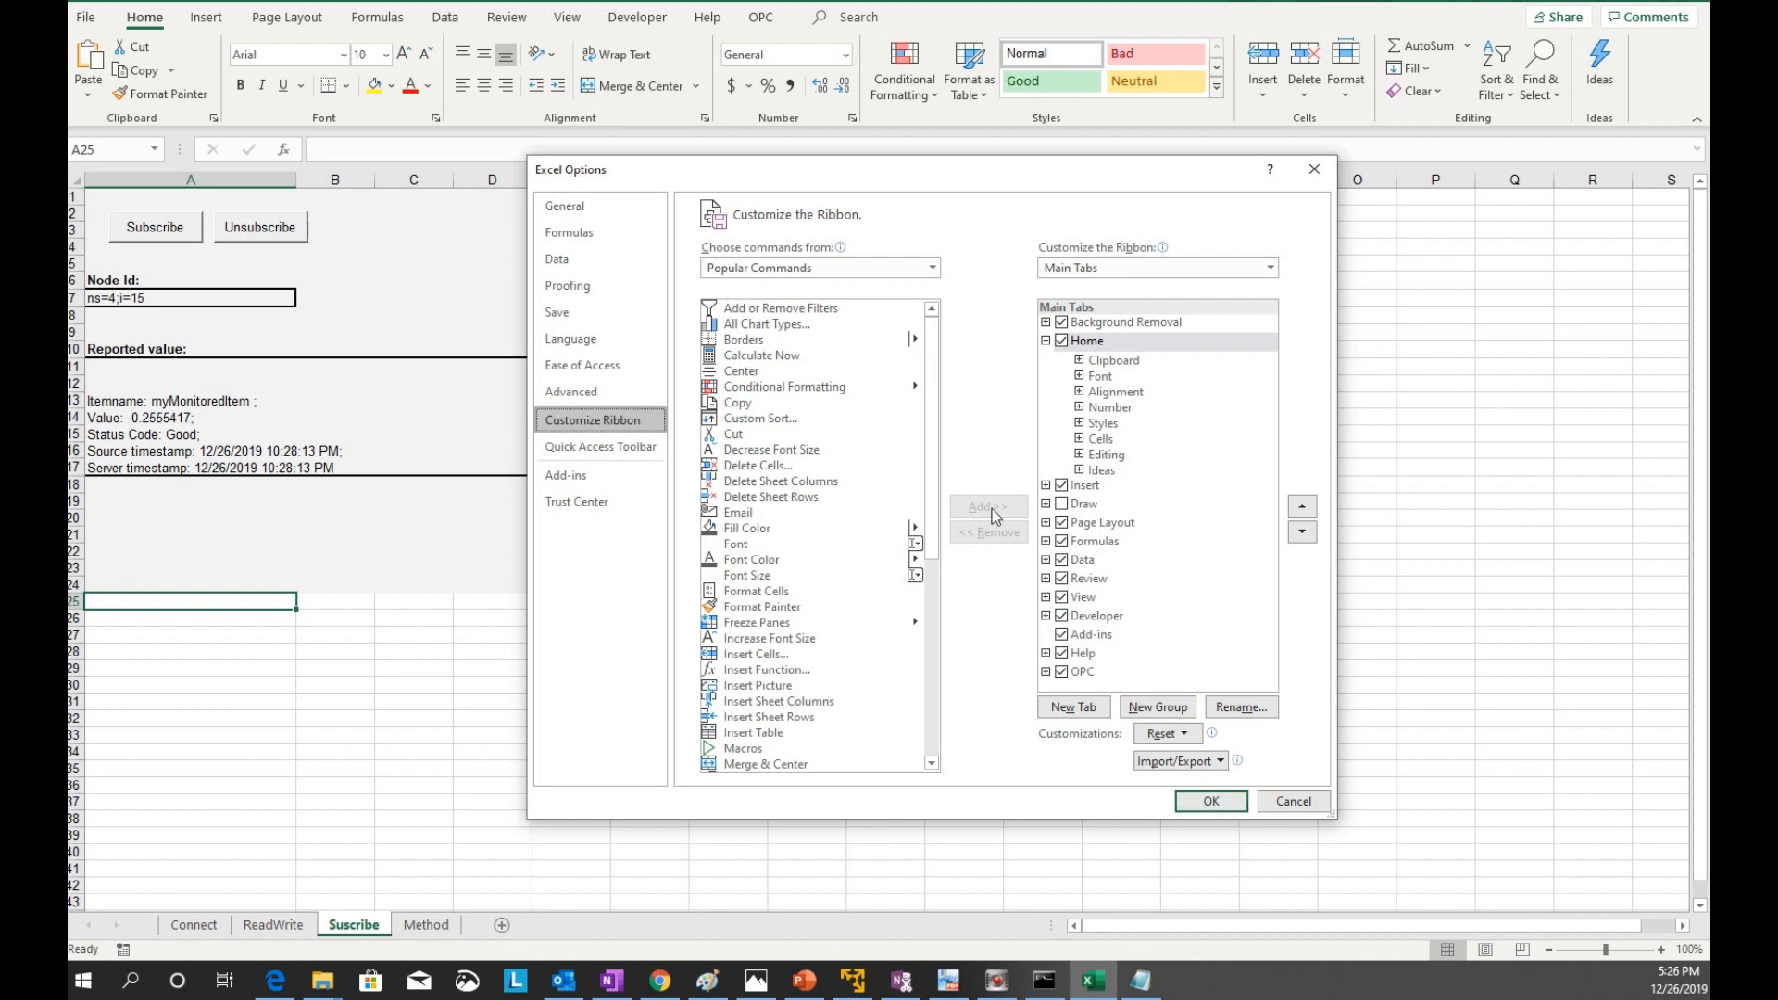
click(1294, 801)
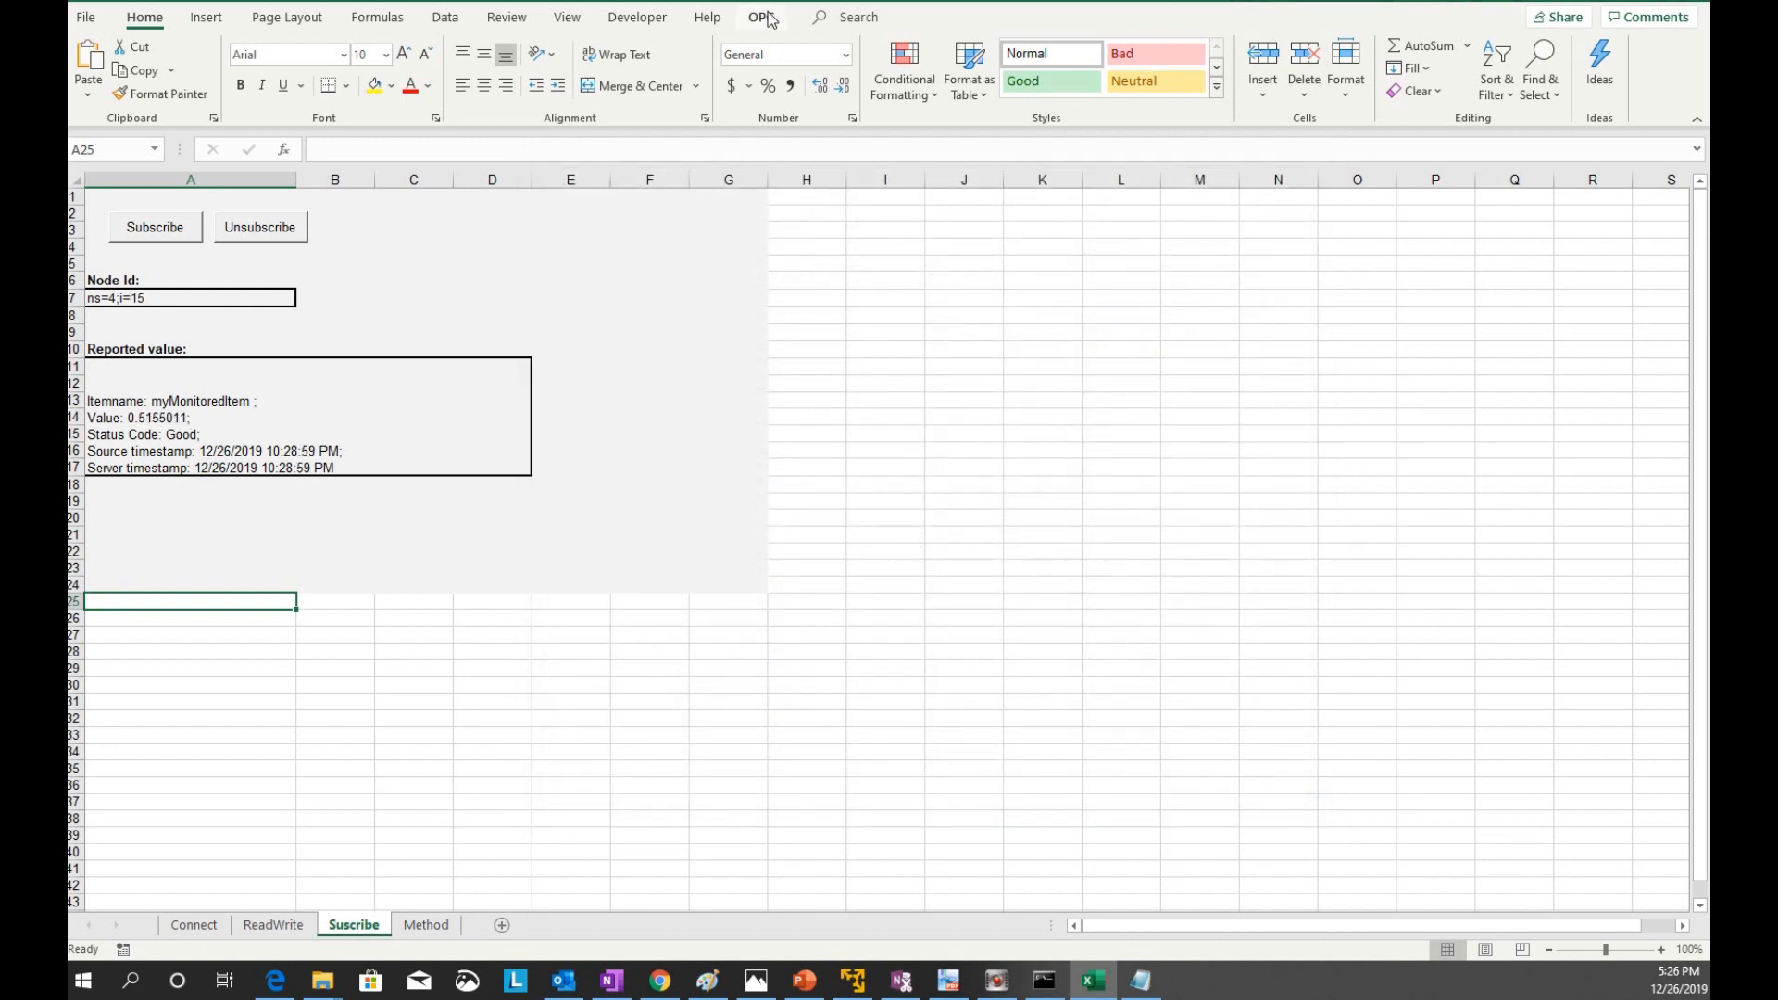
Open the workbook's Visual Basic project and examine the code of the Connect, ReadWrite and Suscribe sheets
click(645, 25)
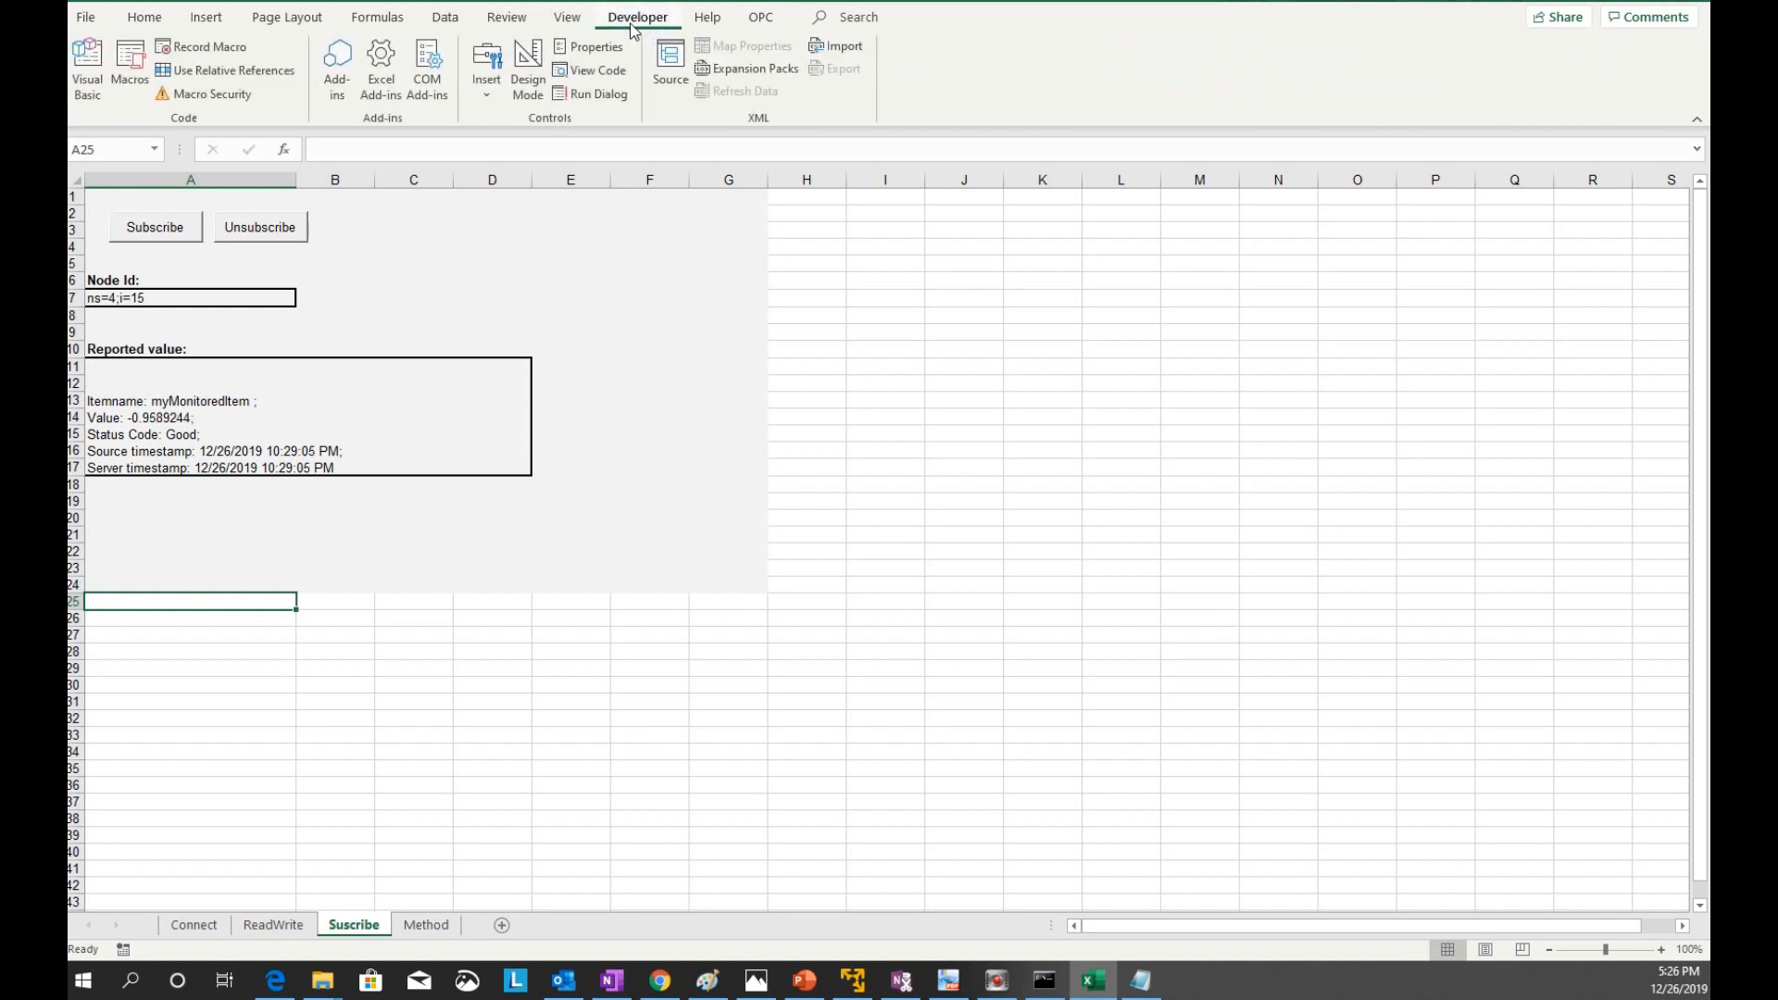
click(90, 84)
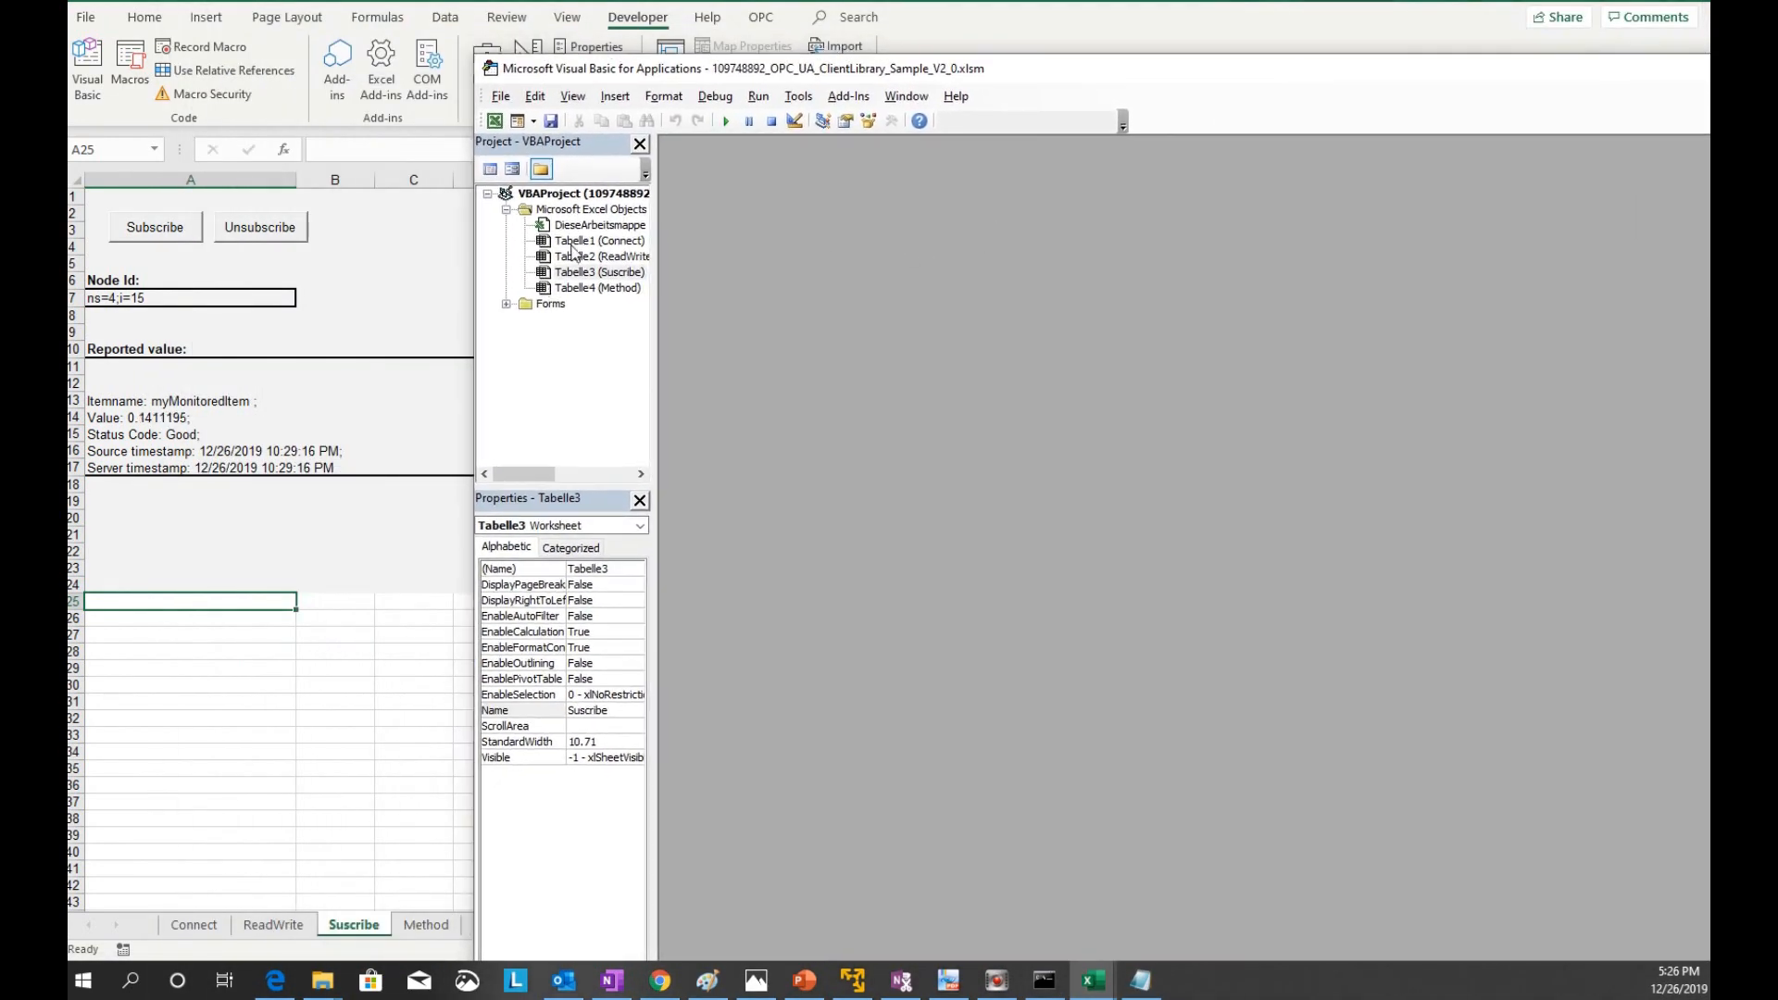
double_click(574, 243)
double_click(1010, 203)
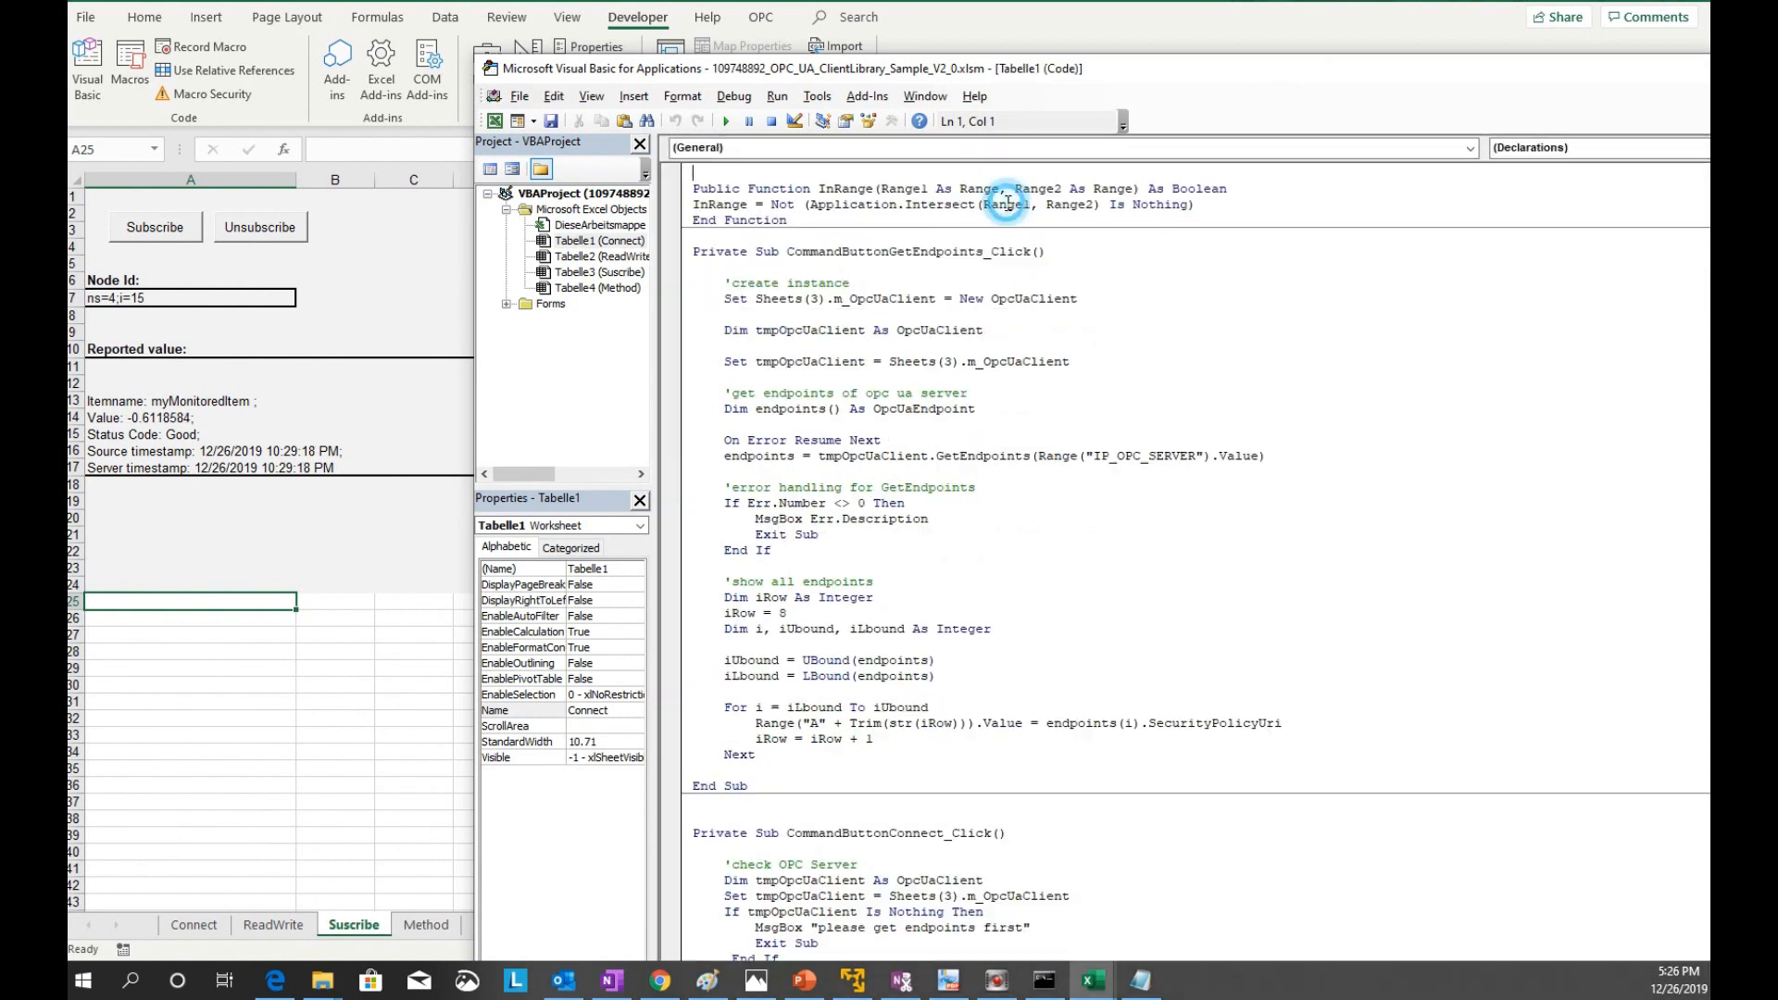
double_click(576, 257)
double_click(581, 275)
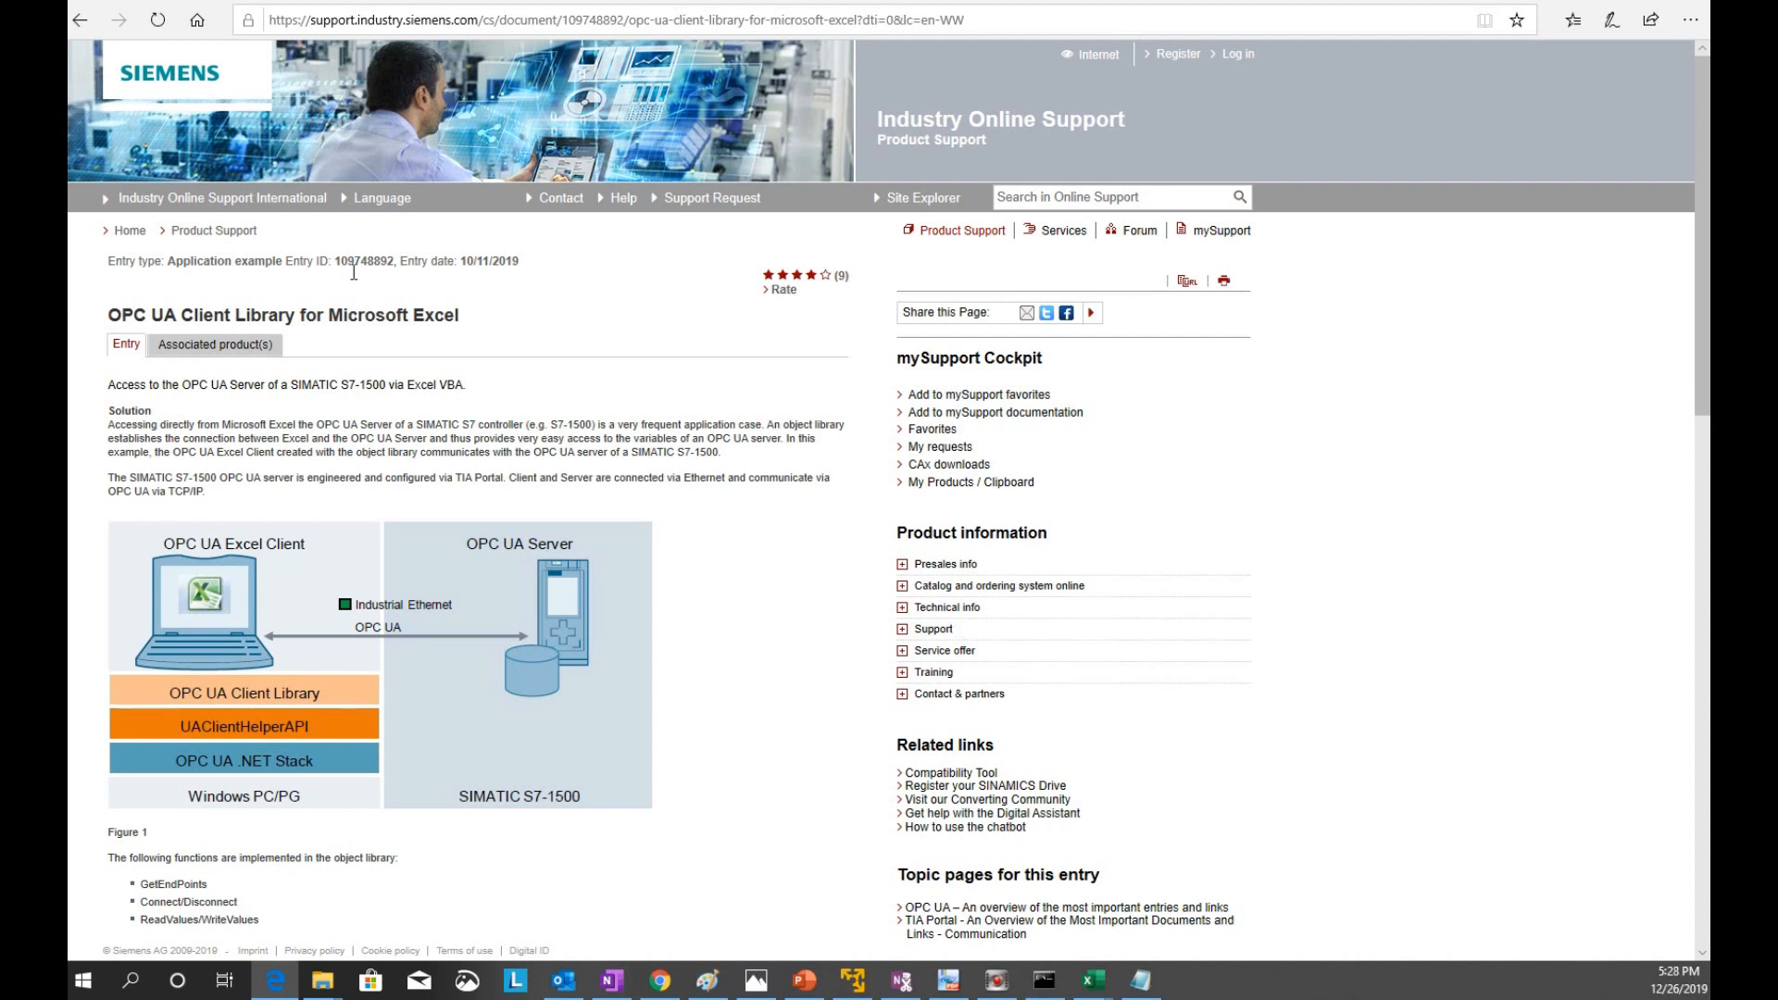
Highlight the Entry ID on the Siemens OPC UA Client Library for Microsoft Excel page and review the entry's description
drag(331, 265, 401, 280)
scroll(464, 634, down, 2)
scroll(447, 666, up, 2)
scroll(448, 655, down, 3)
scroll(766, 778, up, 2)
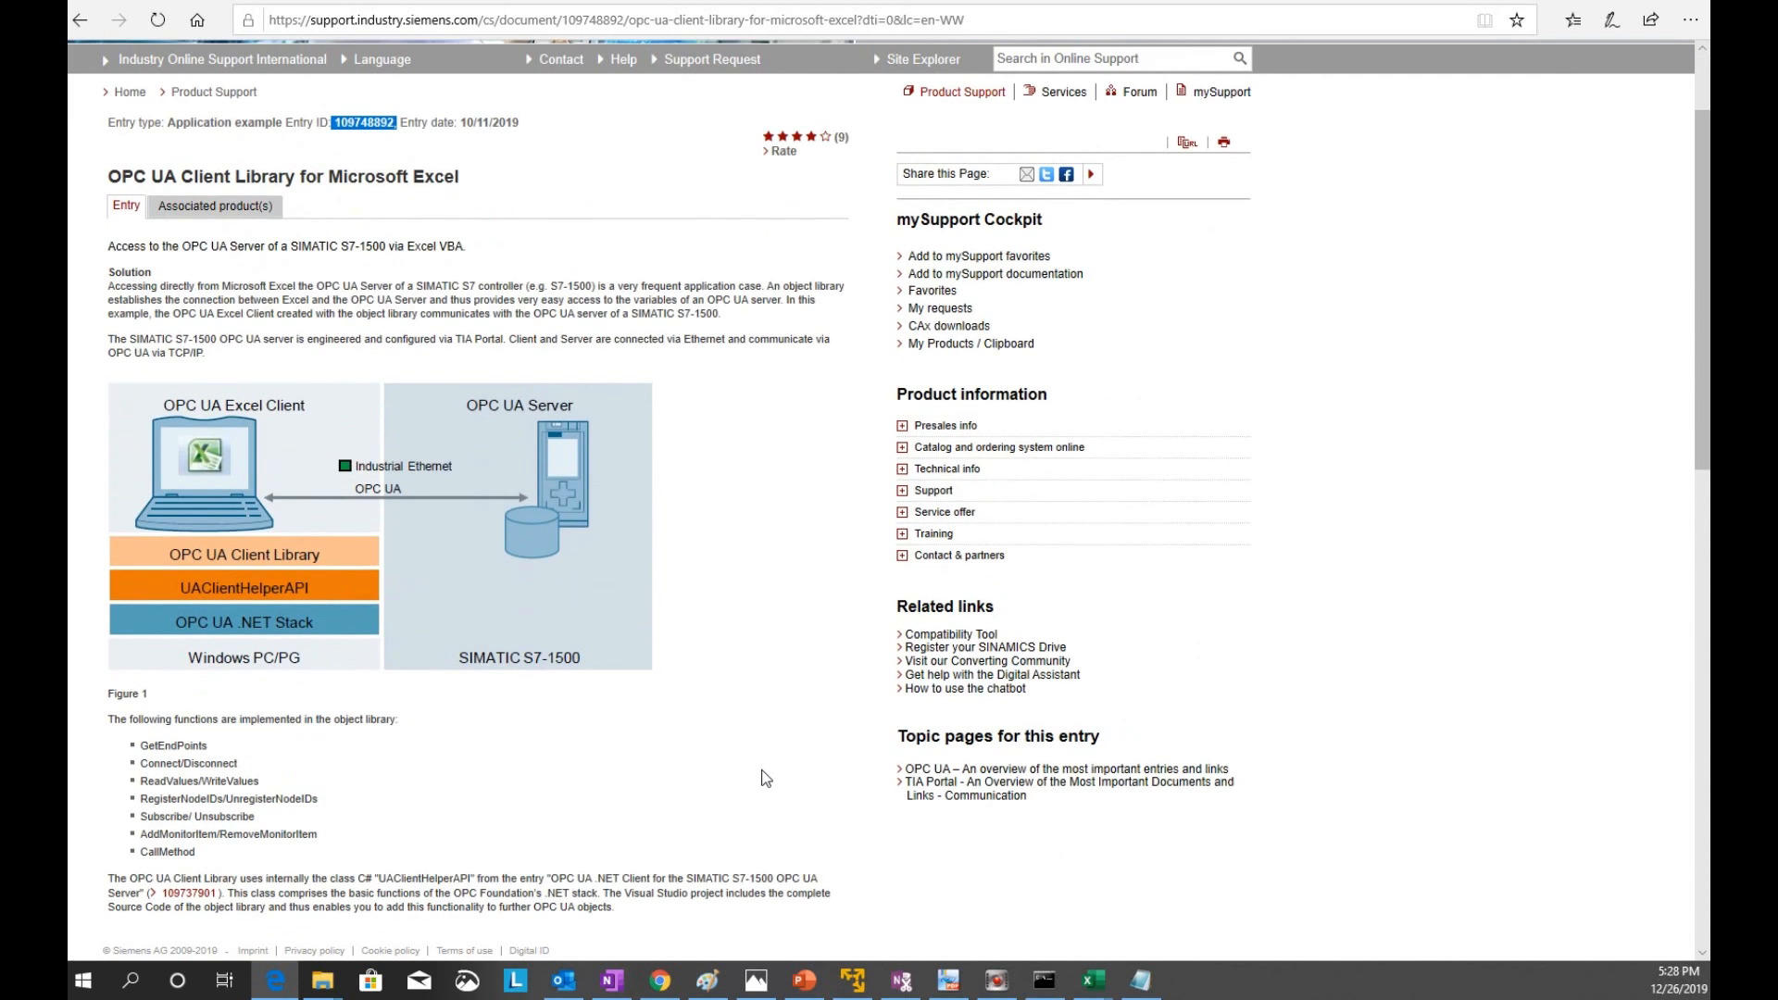